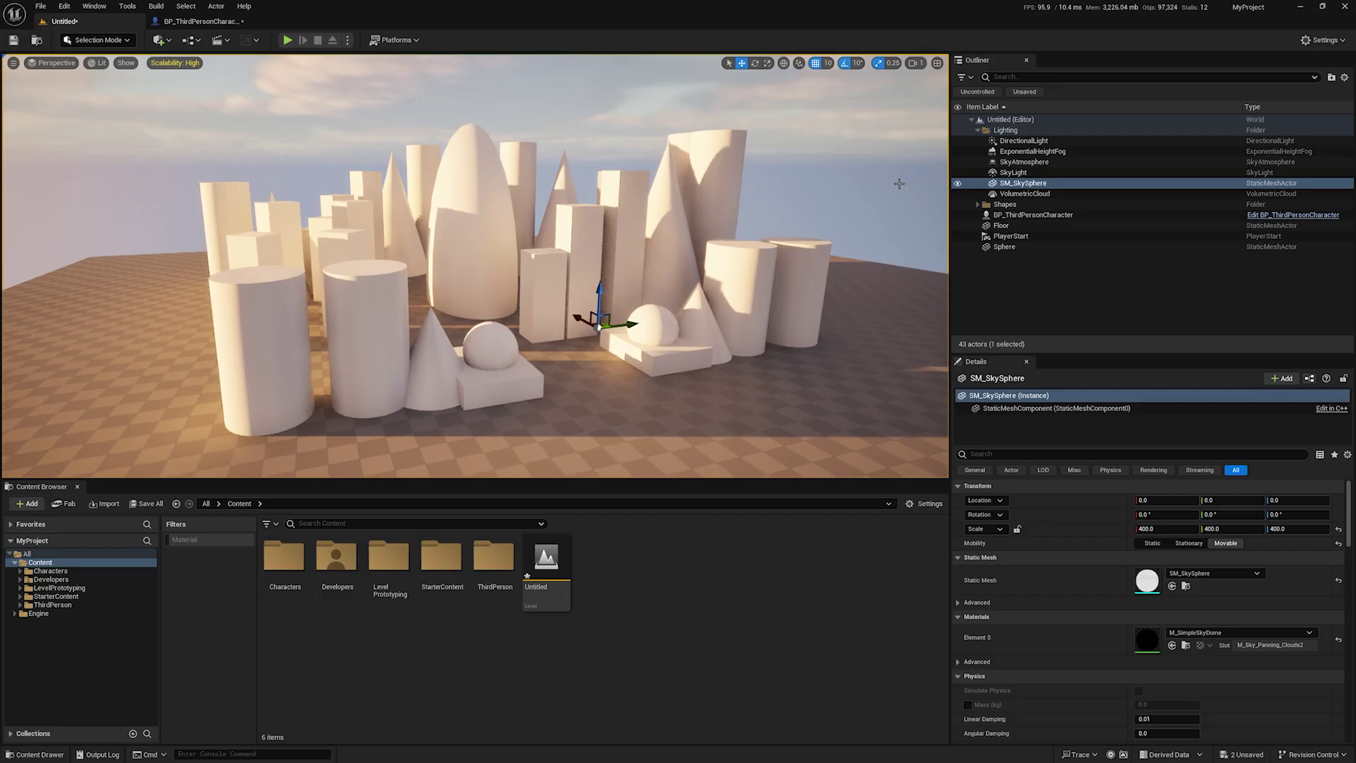
# Step: Look over the blockout scene of cylinders, cones, boxes and spheres from several angles and distances
pyautogui.moveTo(900, 183); pyautogui.dragTo(890, 187)
pyautogui.press('Left')
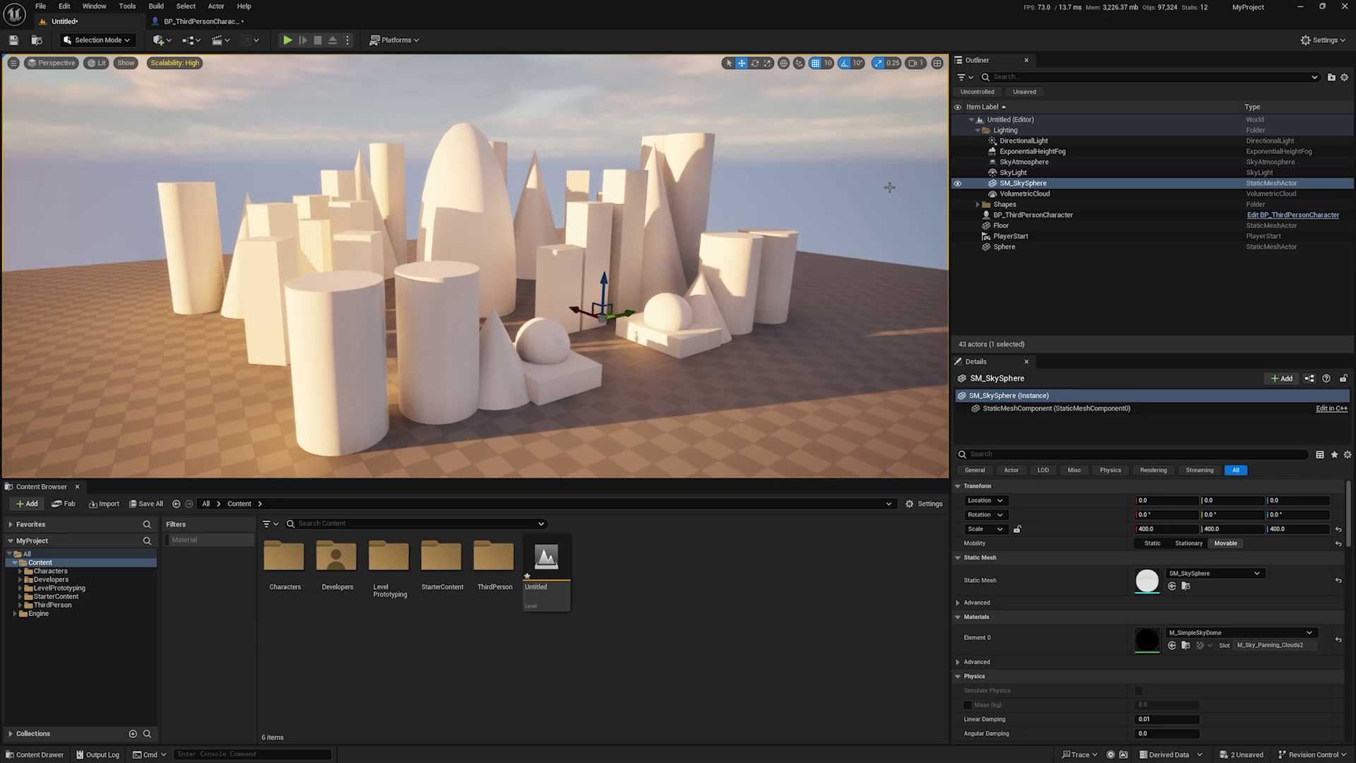
pyautogui.press('Right')
pyautogui.press('Right')
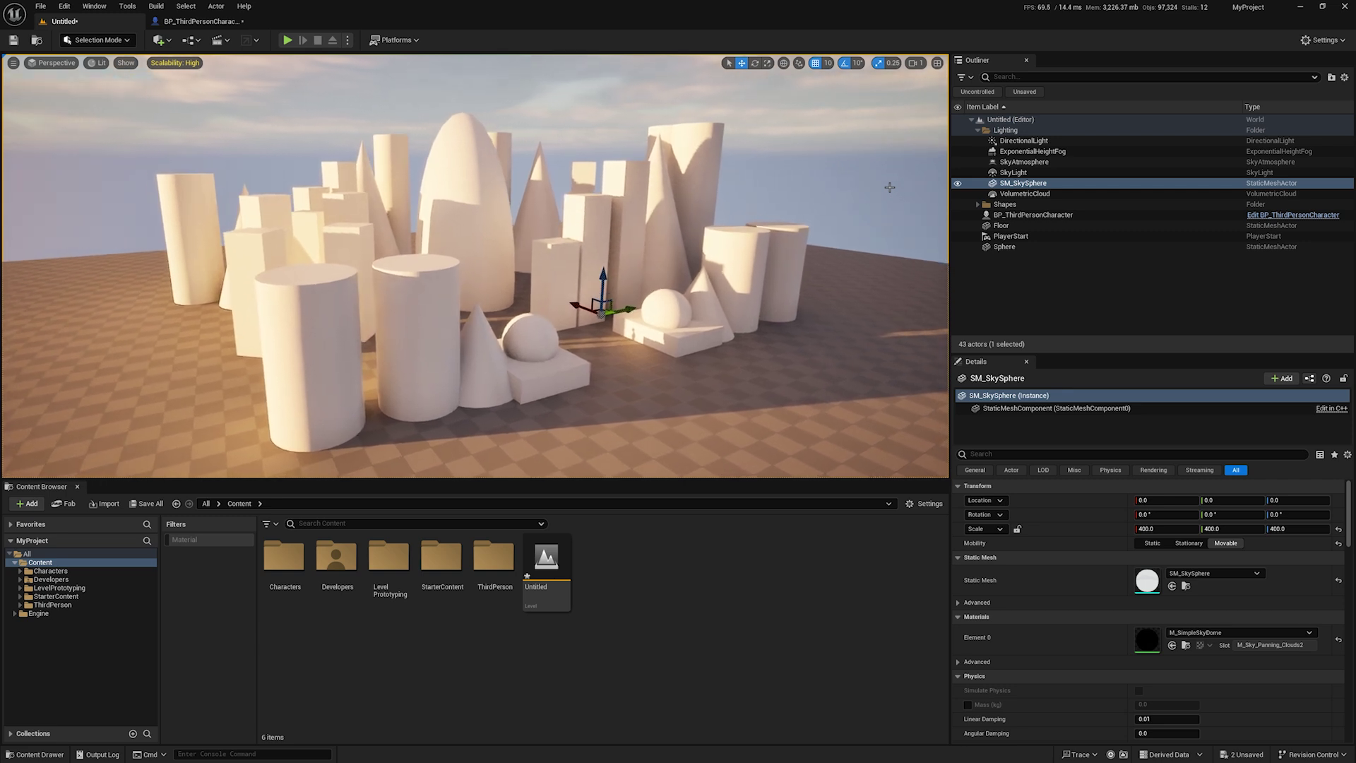
pyautogui.press('Right')
pyautogui.moveTo(891, 187); pyautogui.dragTo(869, 187, button='right')
pyautogui.press('Right')
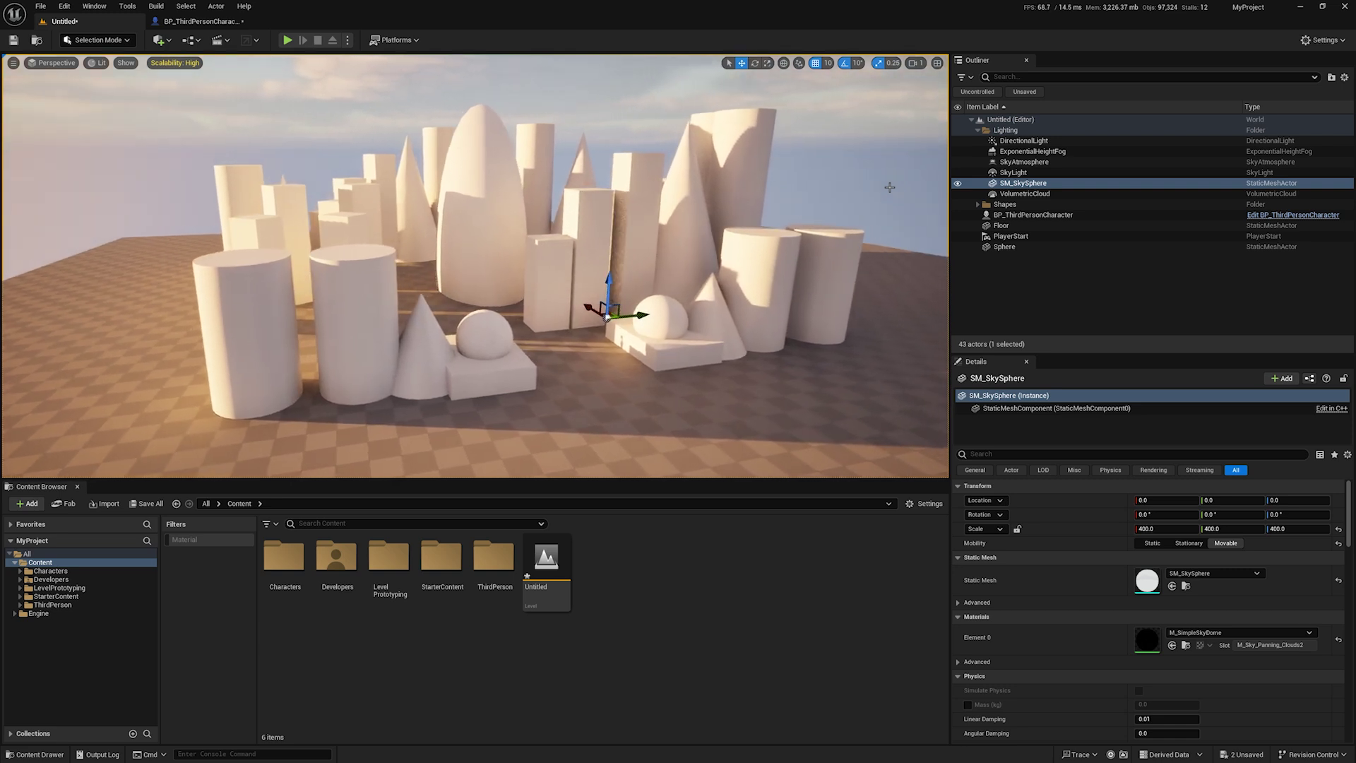
pyautogui.moveTo(890, 187)
pyautogui.keyDown('alt'); pyautogui.mouseDown()
pyautogui.moveTo(864, 187)
pyautogui.moveTo(876, 188)
pyautogui.mouseUp(); pyautogui.keyUp('alt')
pyautogui.press('Right')
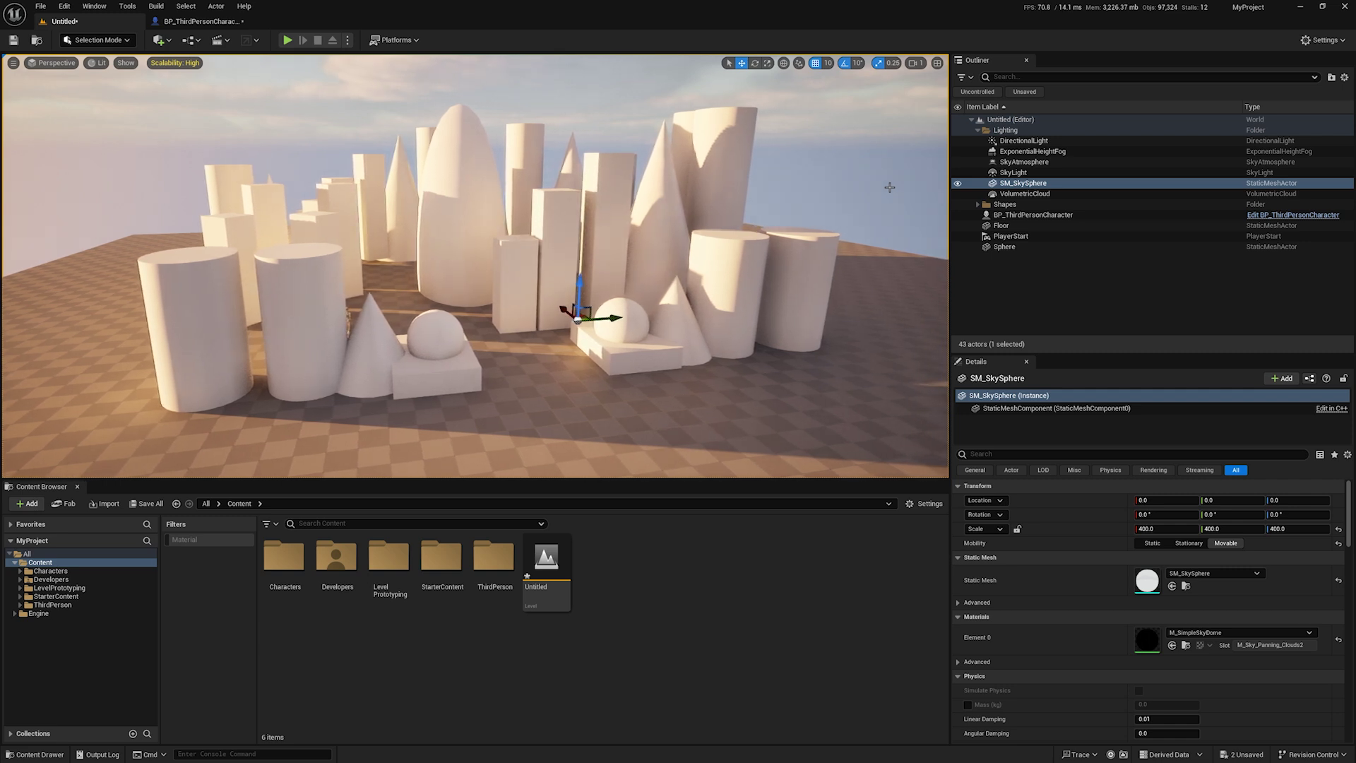
pyautogui.press('Left')
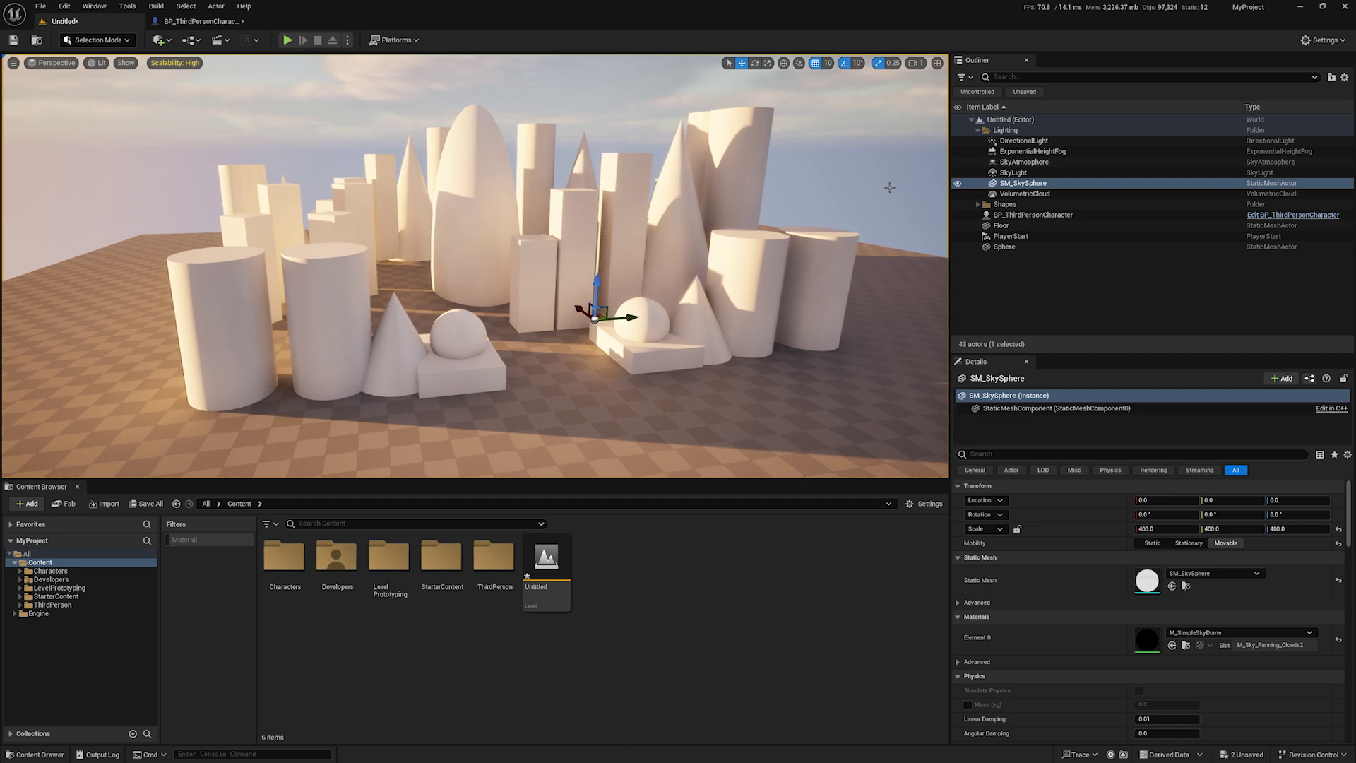
pyautogui.press('Up')
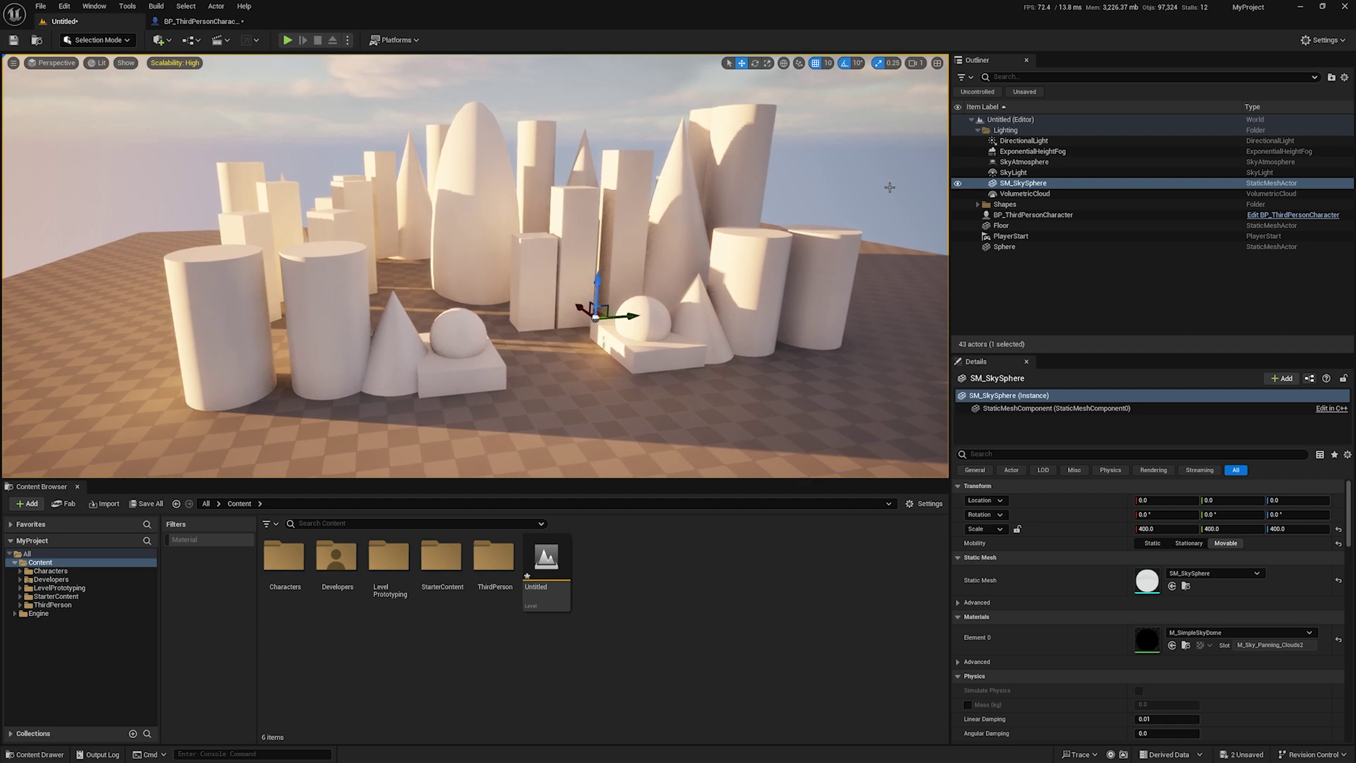
pyautogui.press('Down')
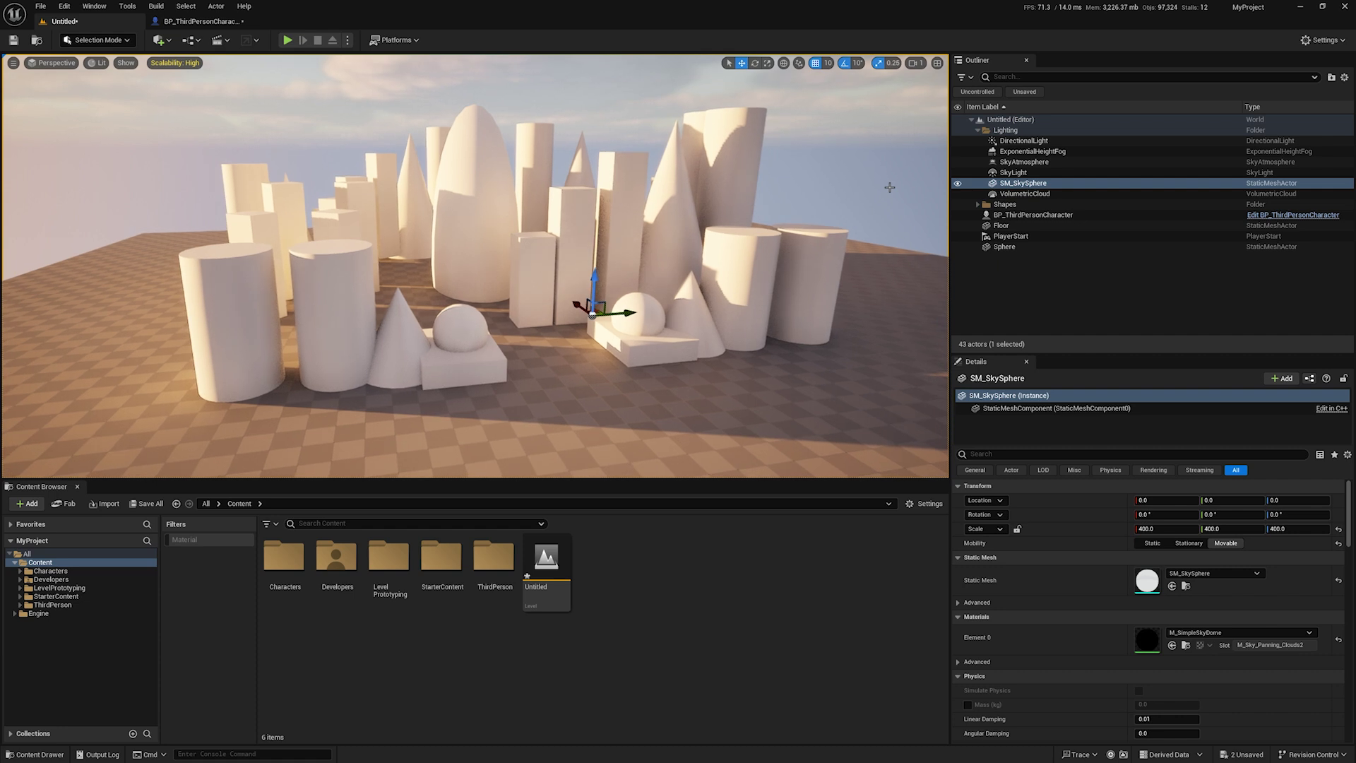
pyautogui.press('Down')
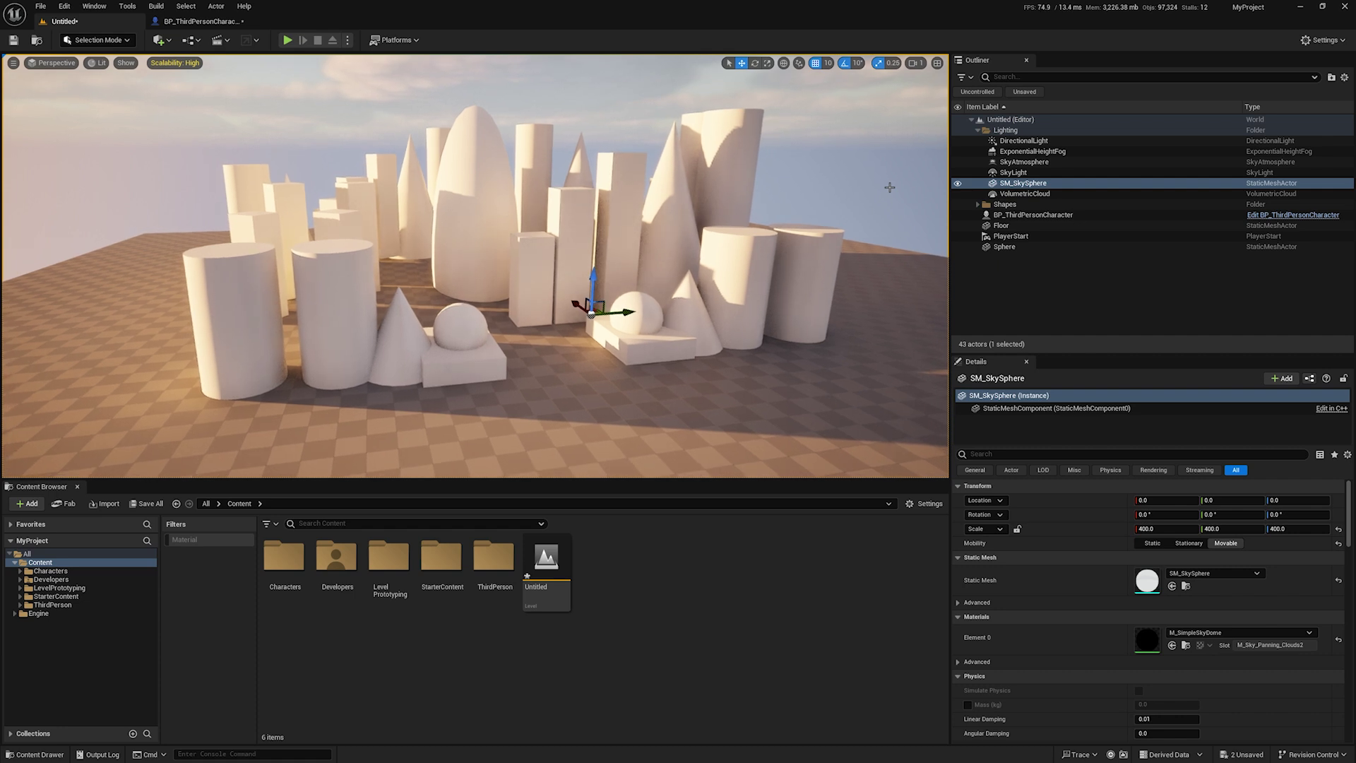
pyautogui.press('Down')
pyautogui.press('Up')
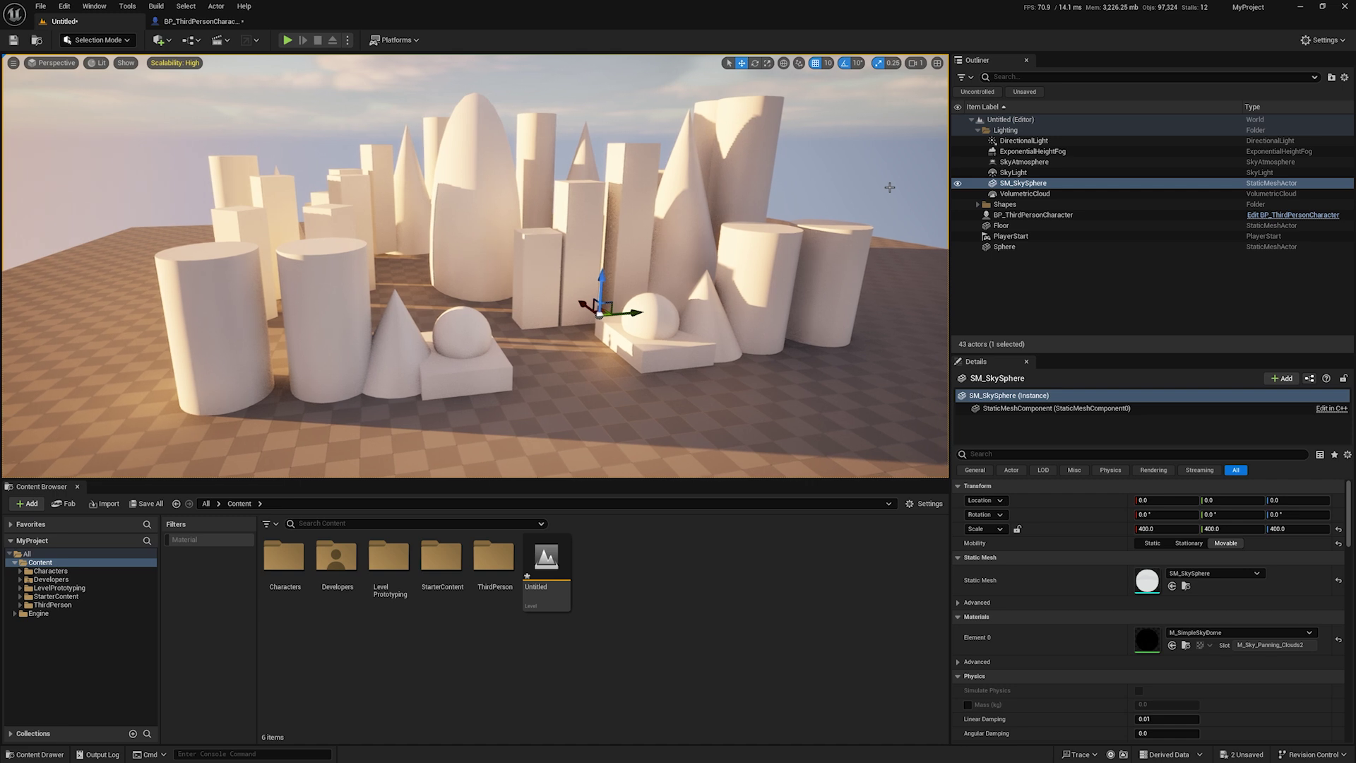
pyautogui.press('Up')
pyautogui.press('Right')
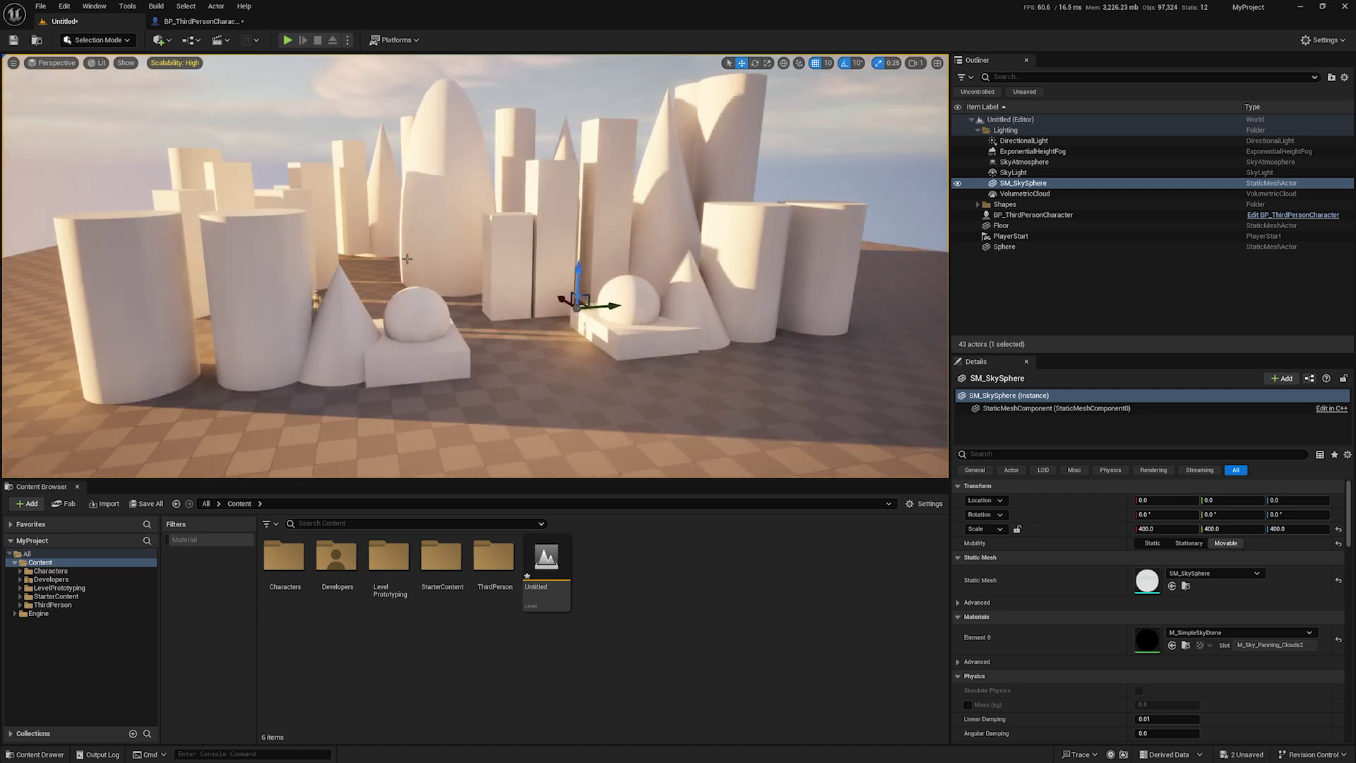
pyautogui.press('Up')
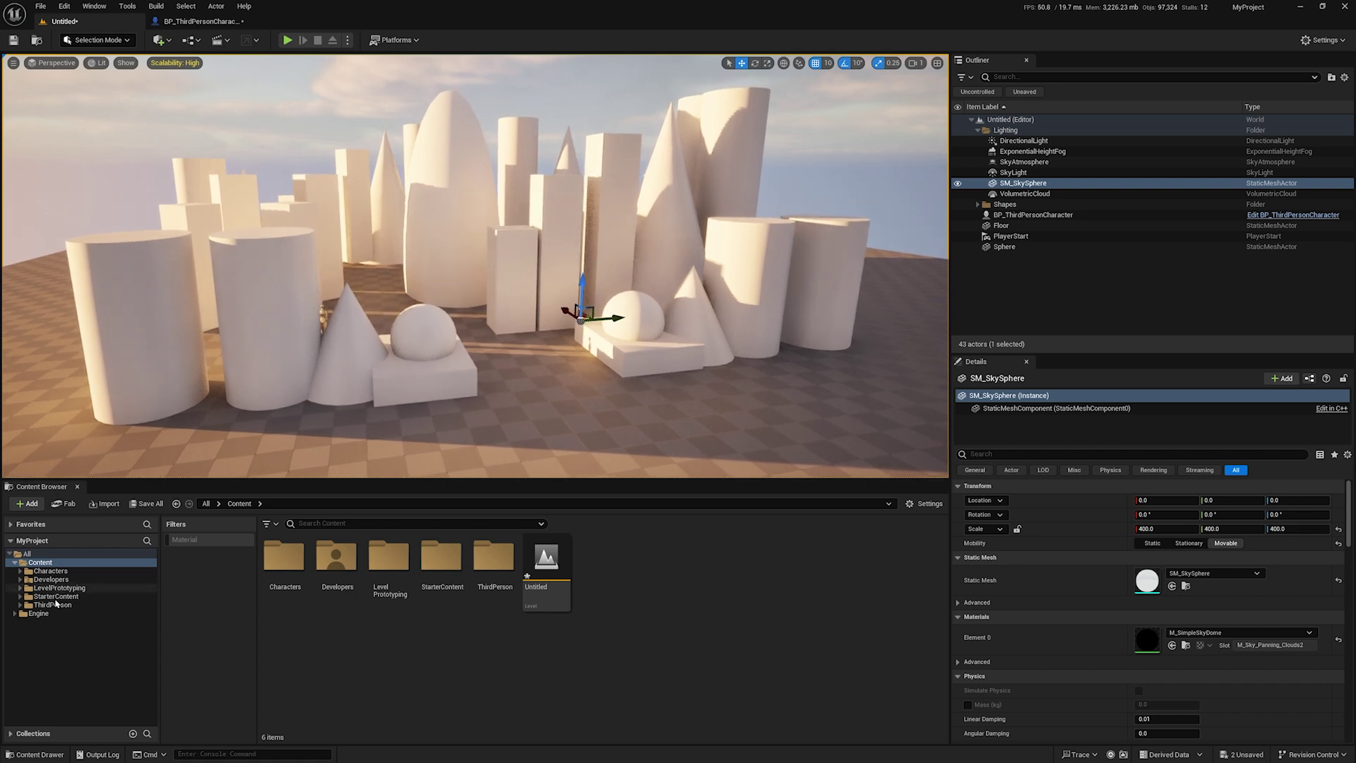
pyautogui.press('Left')
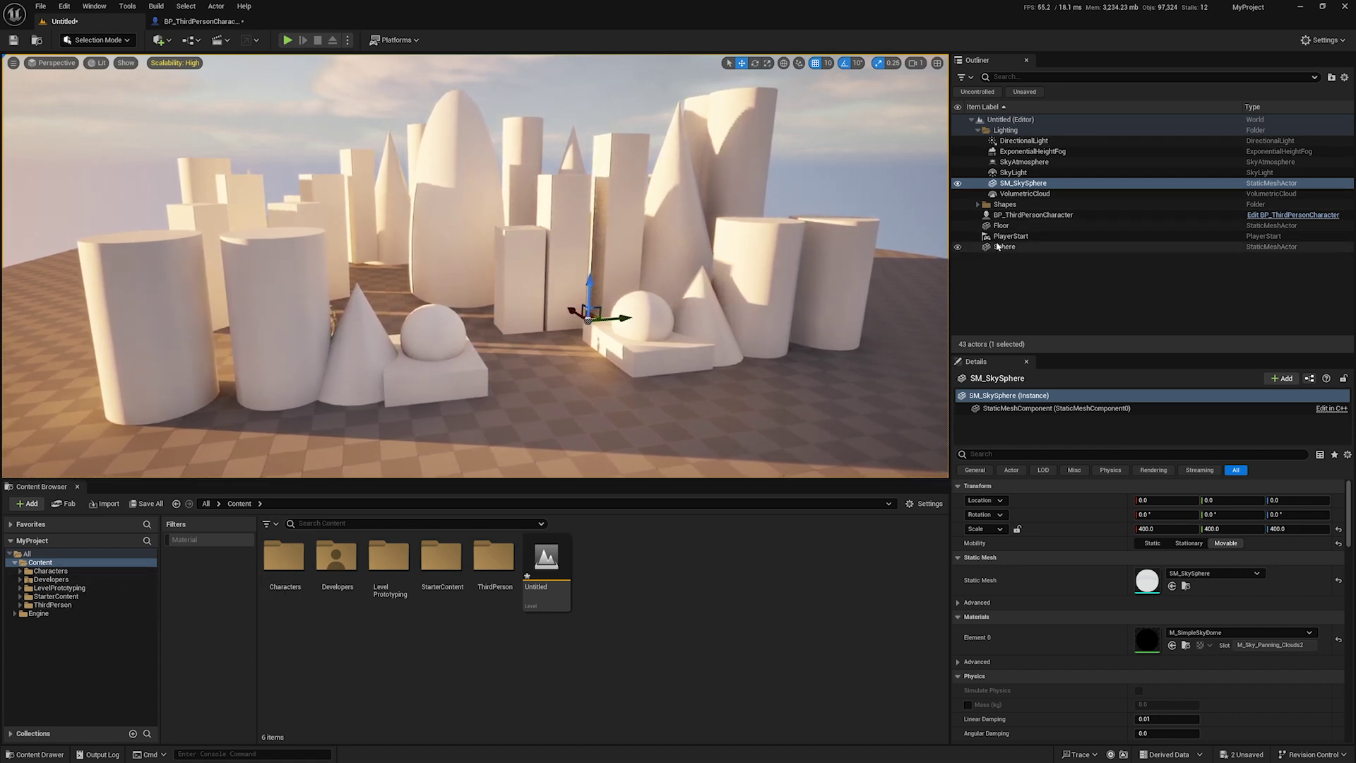
# Step: Focus on BP_ThirdPersonCharacter in the level and view its surroundings among the large shapes
pyautogui.click(1017, 216)
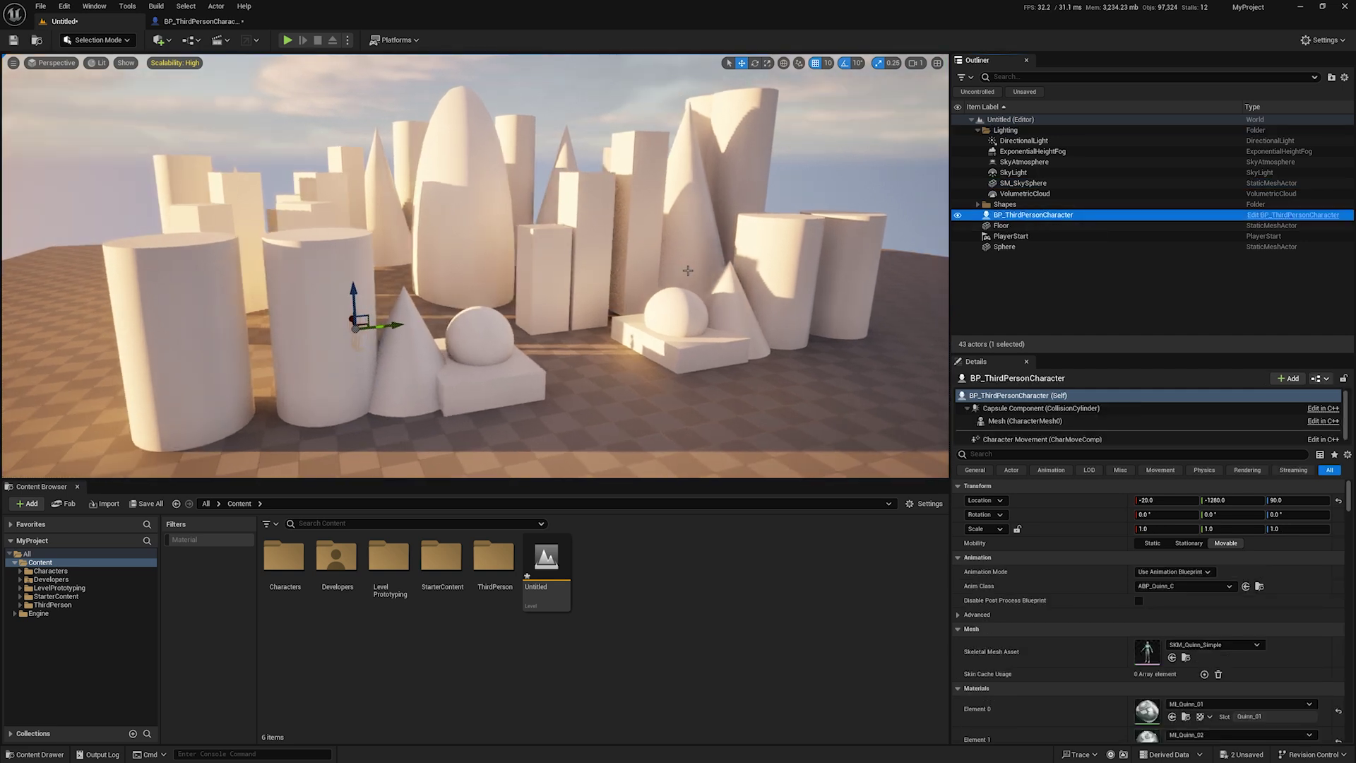
pyautogui.press('f')
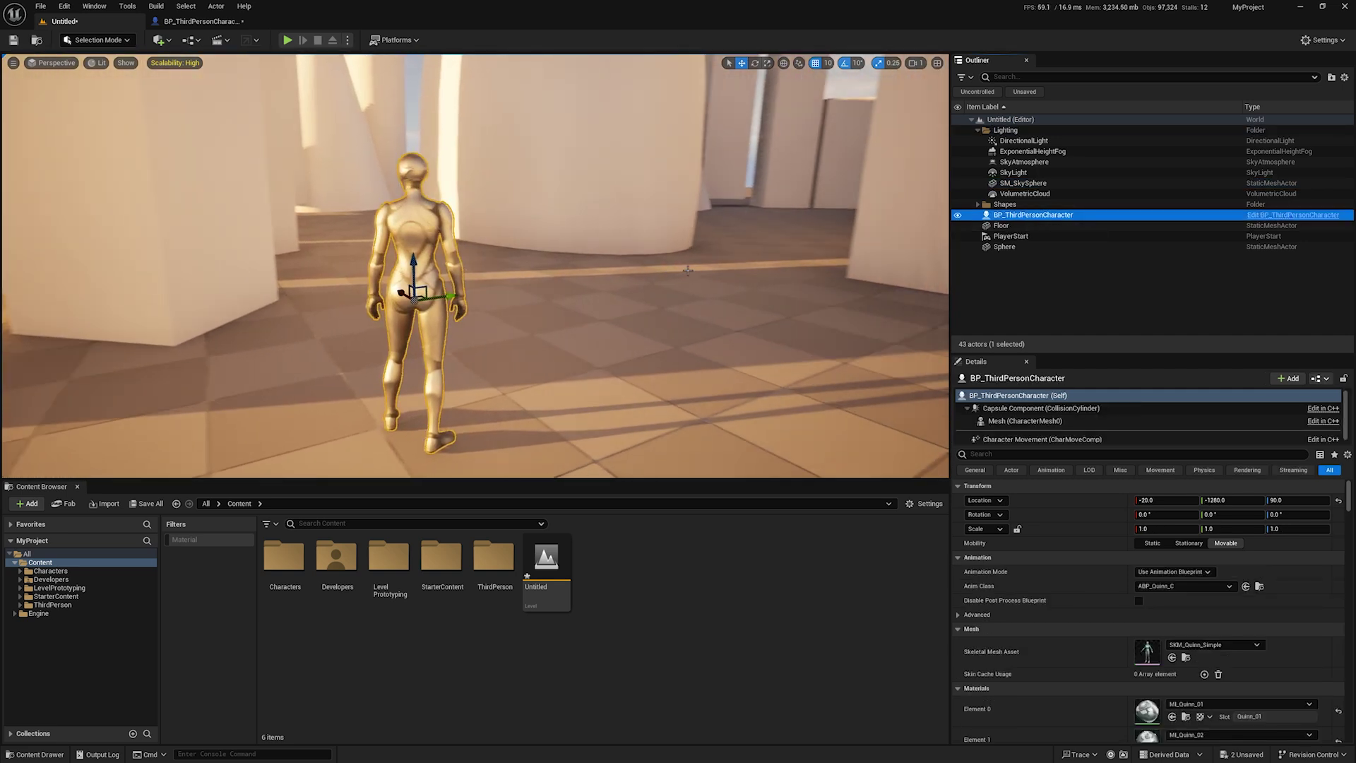
pyautogui.moveTo(688, 271); pyautogui.dragTo(632, 276, button='right')
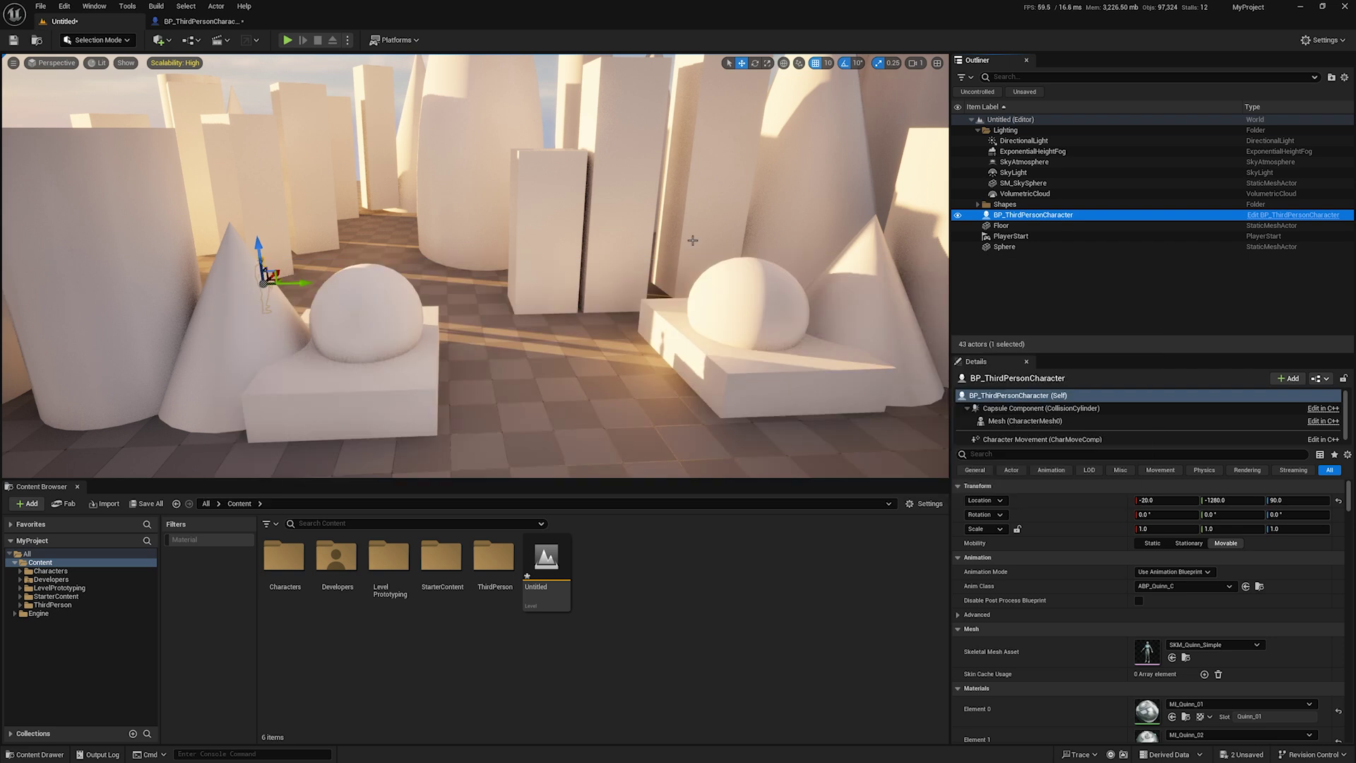
# Step: Switch to File Explorer and copy the unzipped DRKR_PXLS_Overlays folder from Downloads
pyautogui.hotkey('alt', 'Tab')
pyautogui.hotkey('alt', 'Tab')
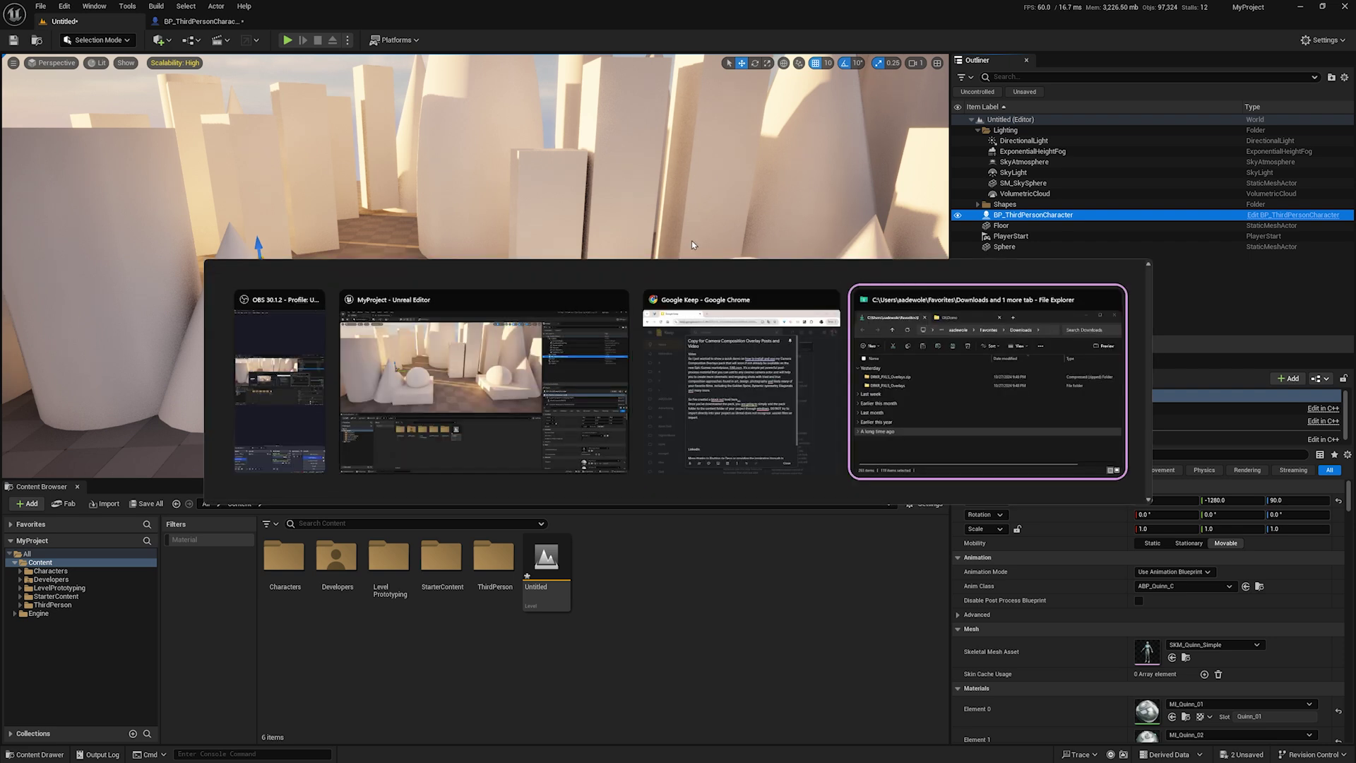
pyautogui.moveTo(1355, 0); pyautogui.dragTo(808, 210)
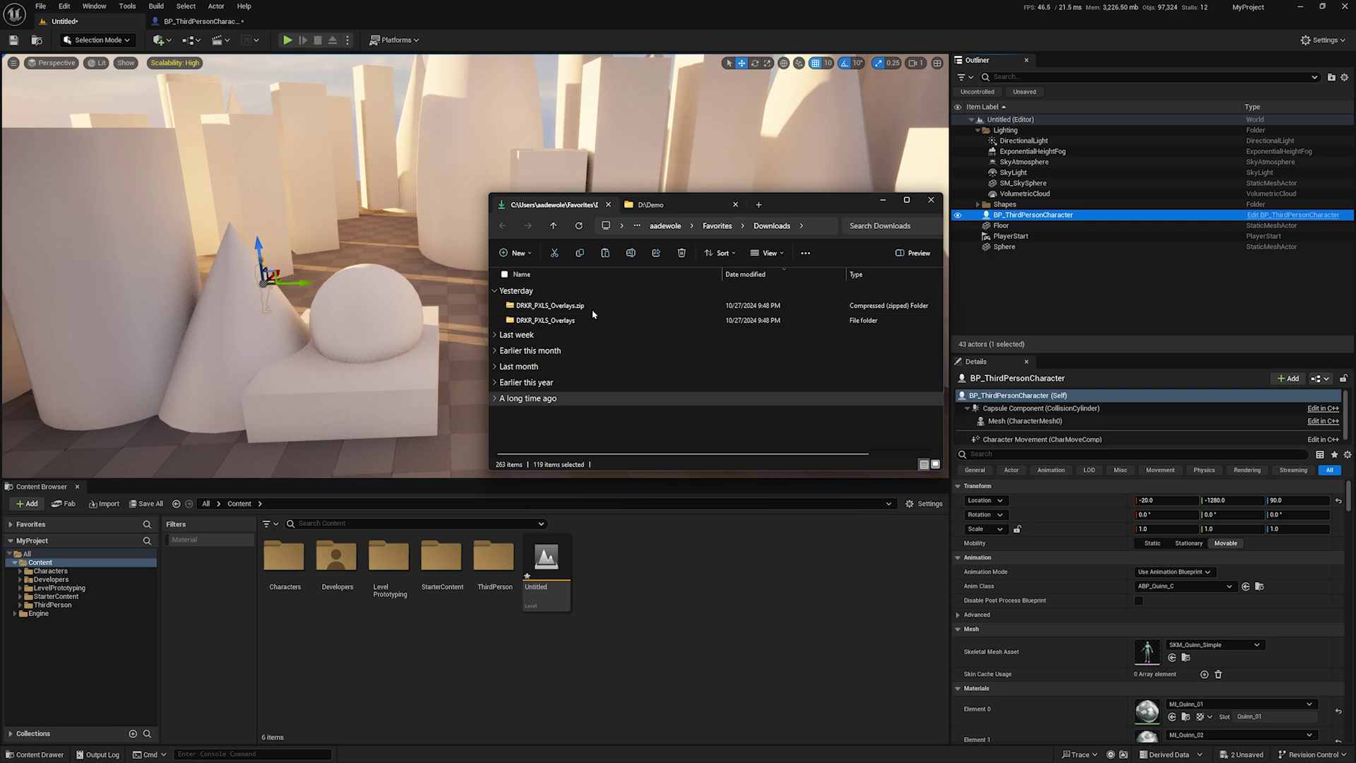
pyautogui.click(678, 205)
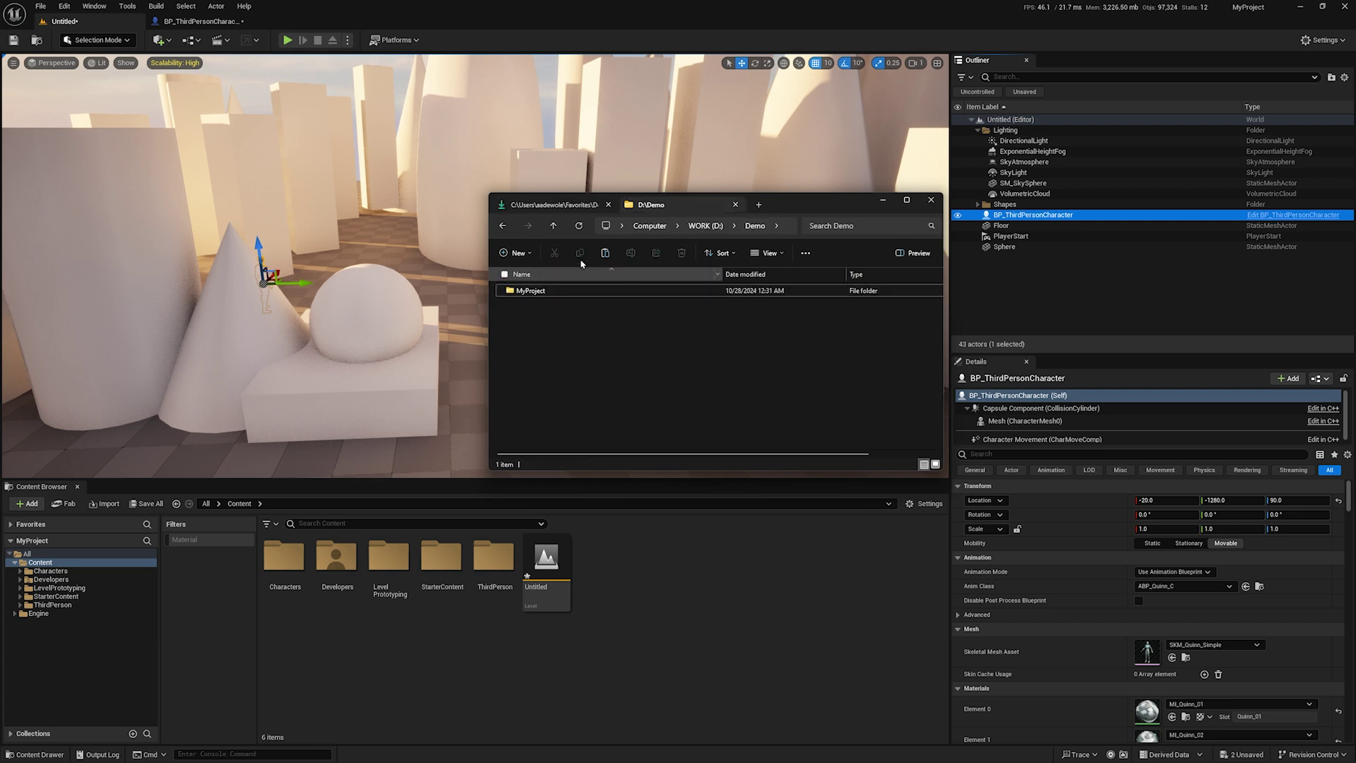
pyautogui.click(585, 205)
pyautogui.click(560, 321)
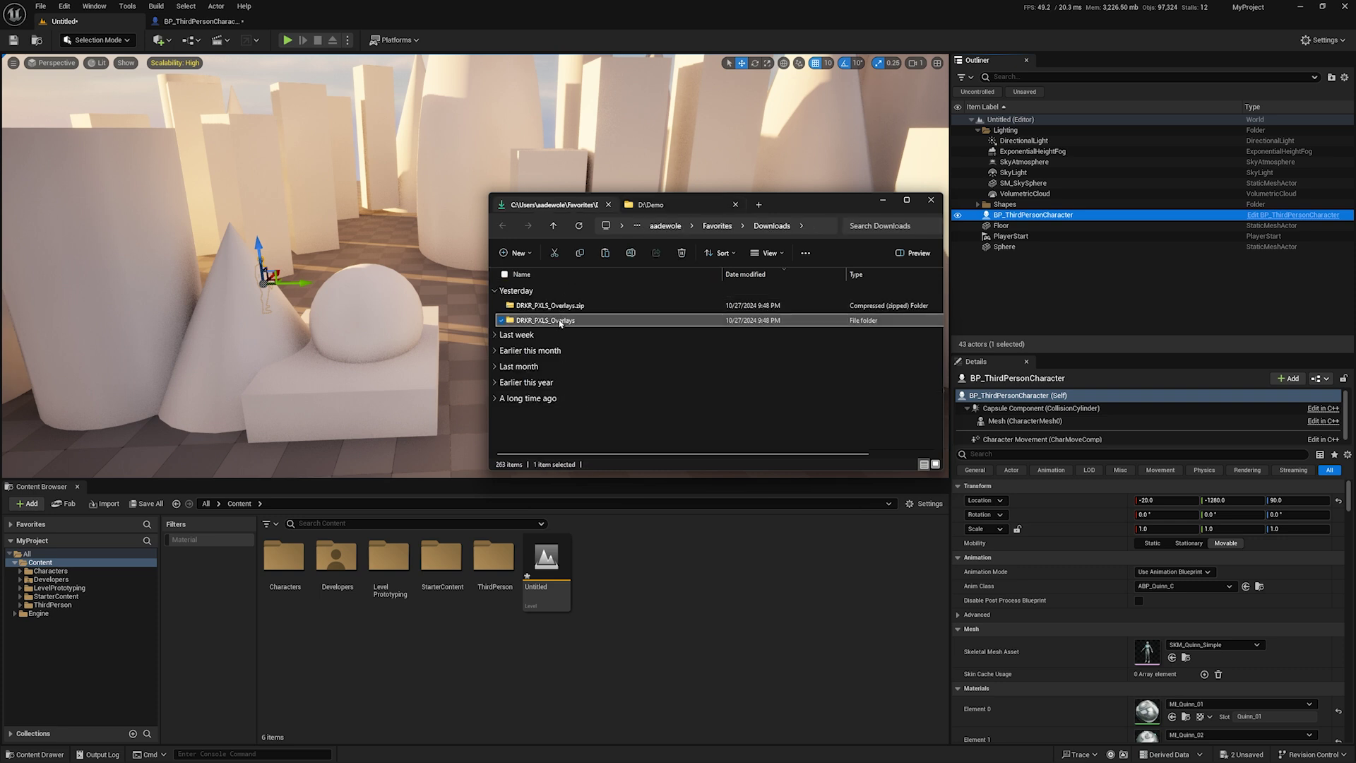
pyautogui.rightClick(558, 320)
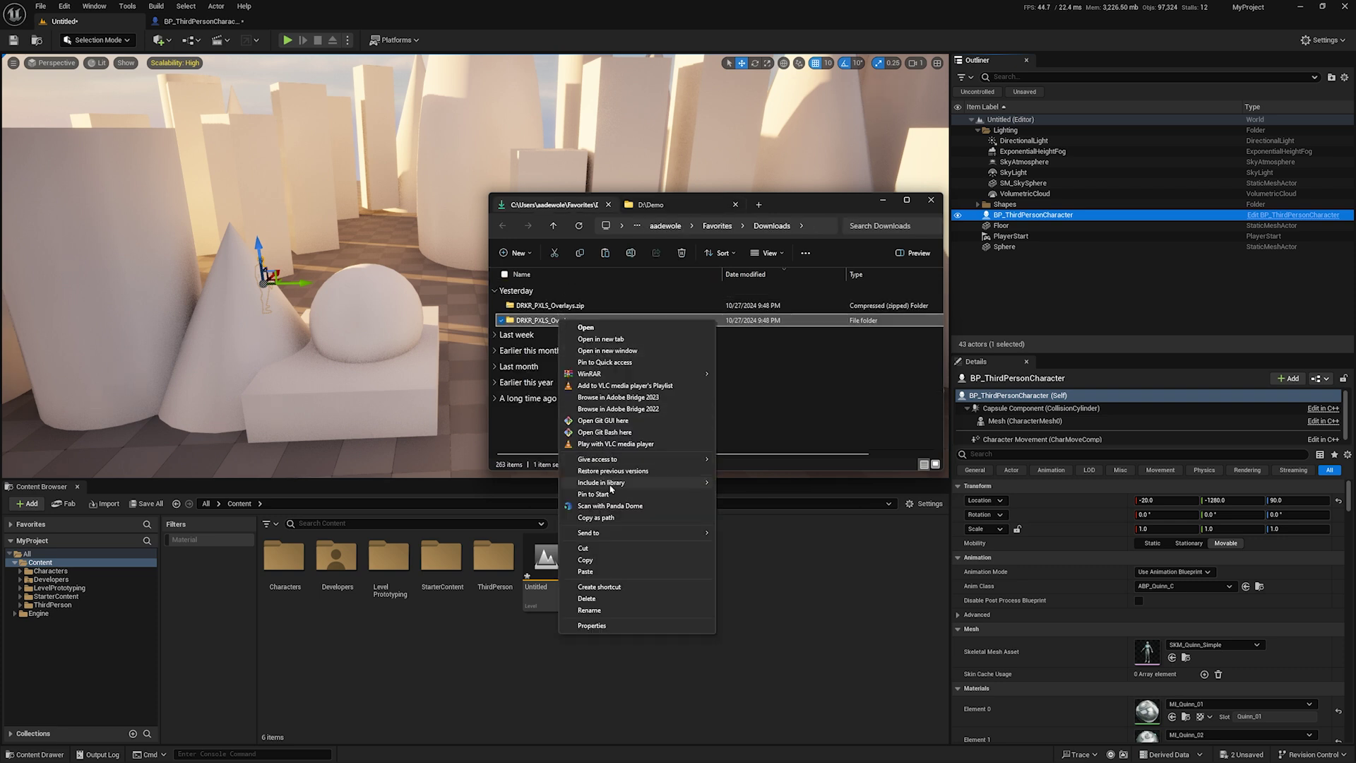
pyautogui.click(586, 561)
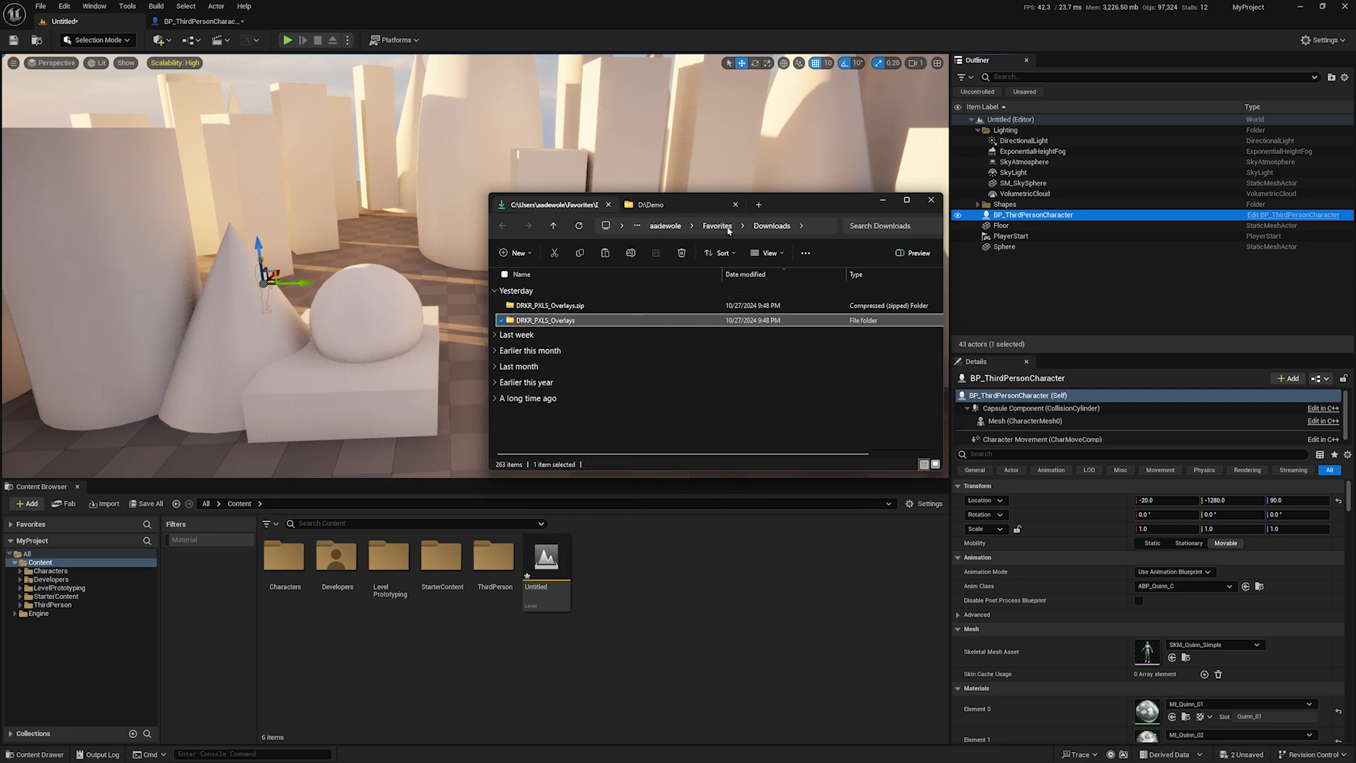
# Step: Paste the copied folder into D:\Demo\MyProject\Content and move the File Explorer window out of the way
pyautogui.click(680, 206)
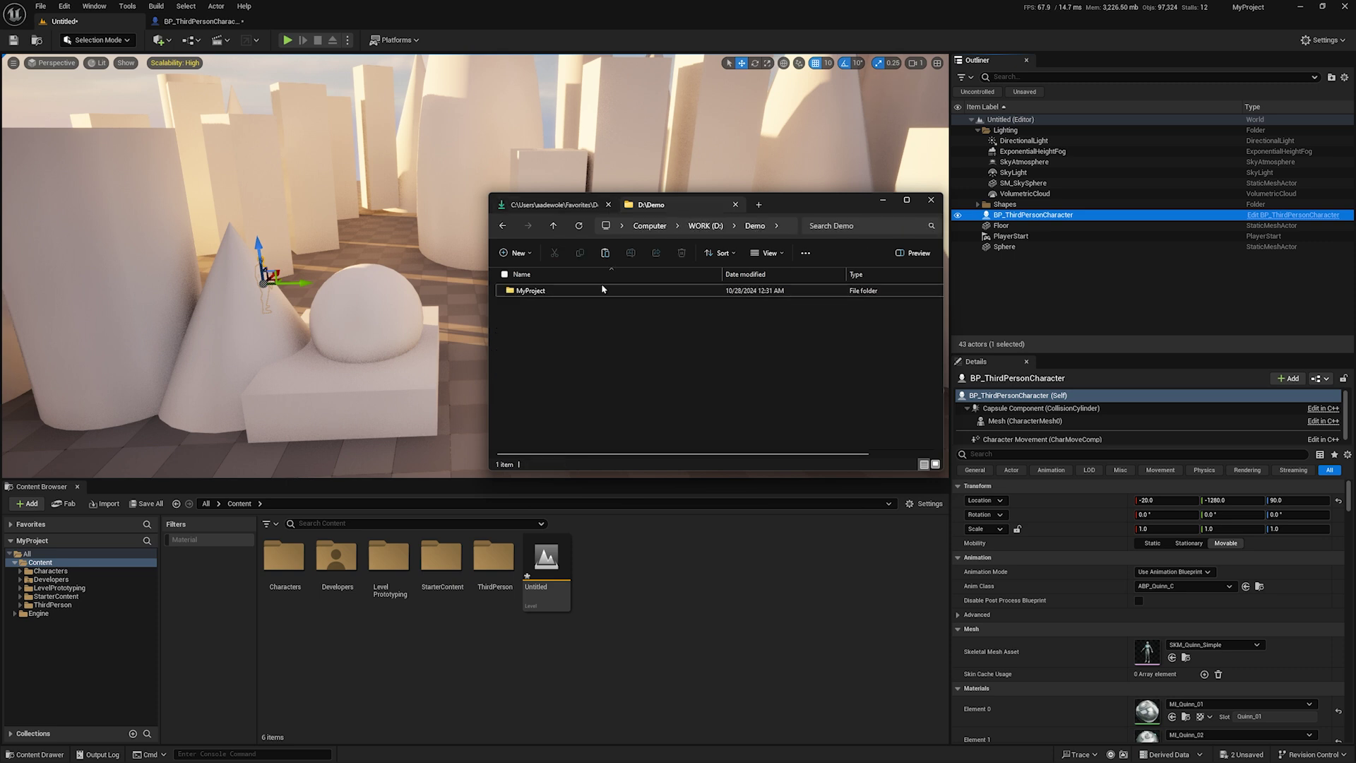
pyautogui.doubleClick(538, 293)
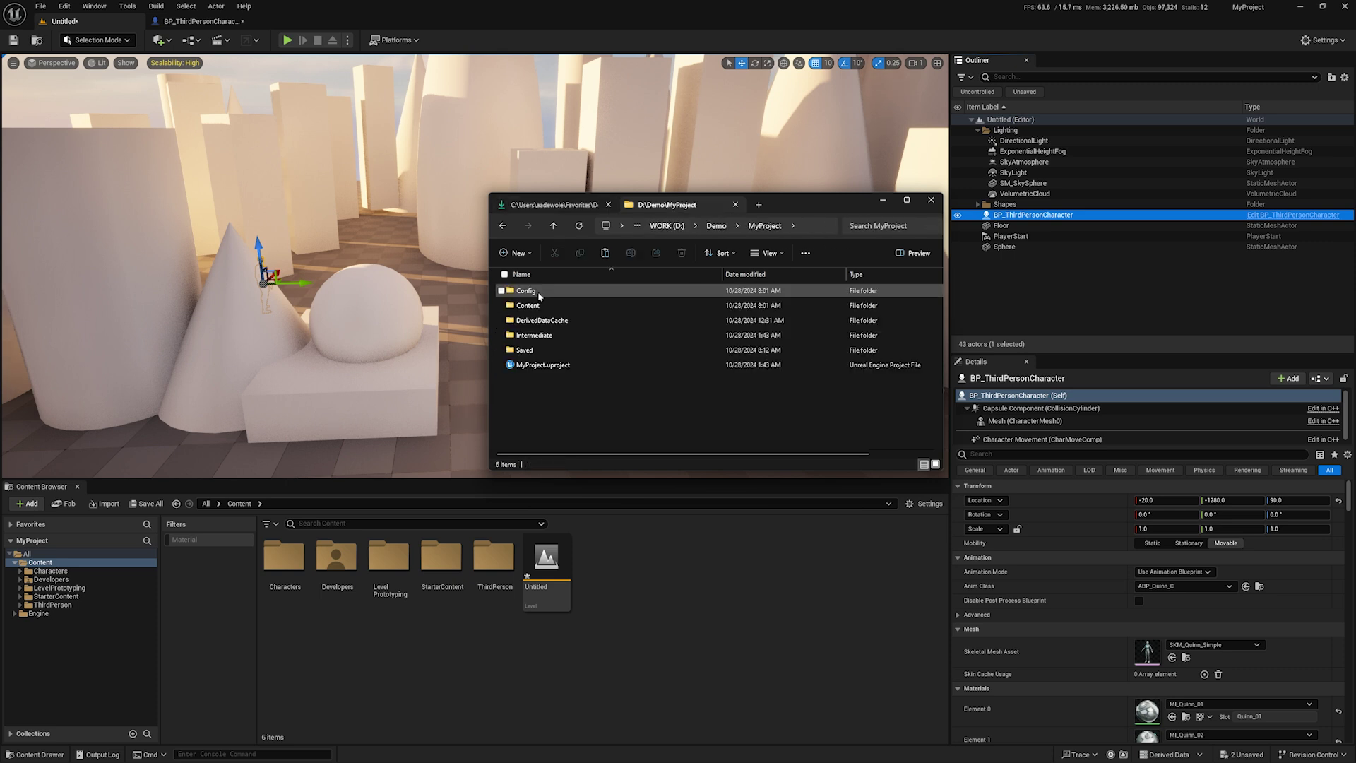
pyautogui.doubleClick(537, 306)
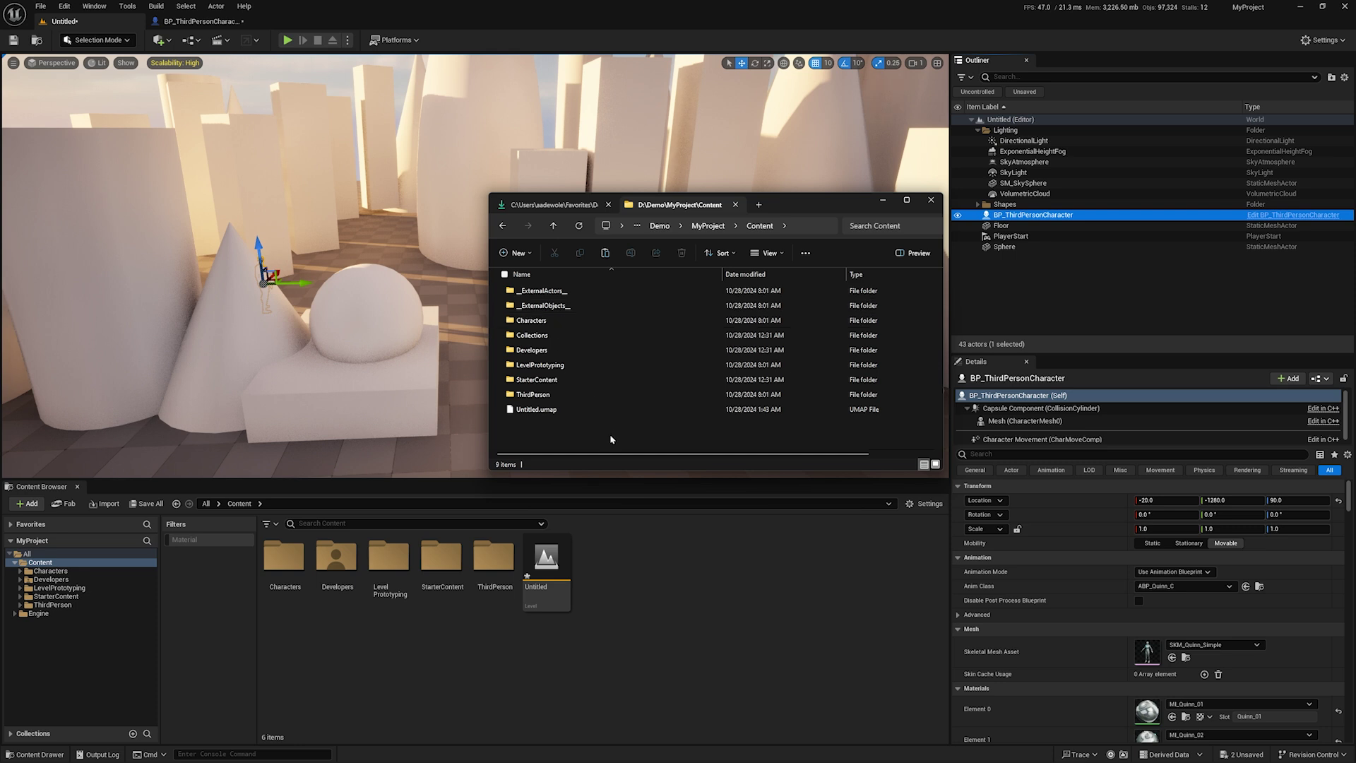
pyautogui.hotkey('ctrl', 'v')
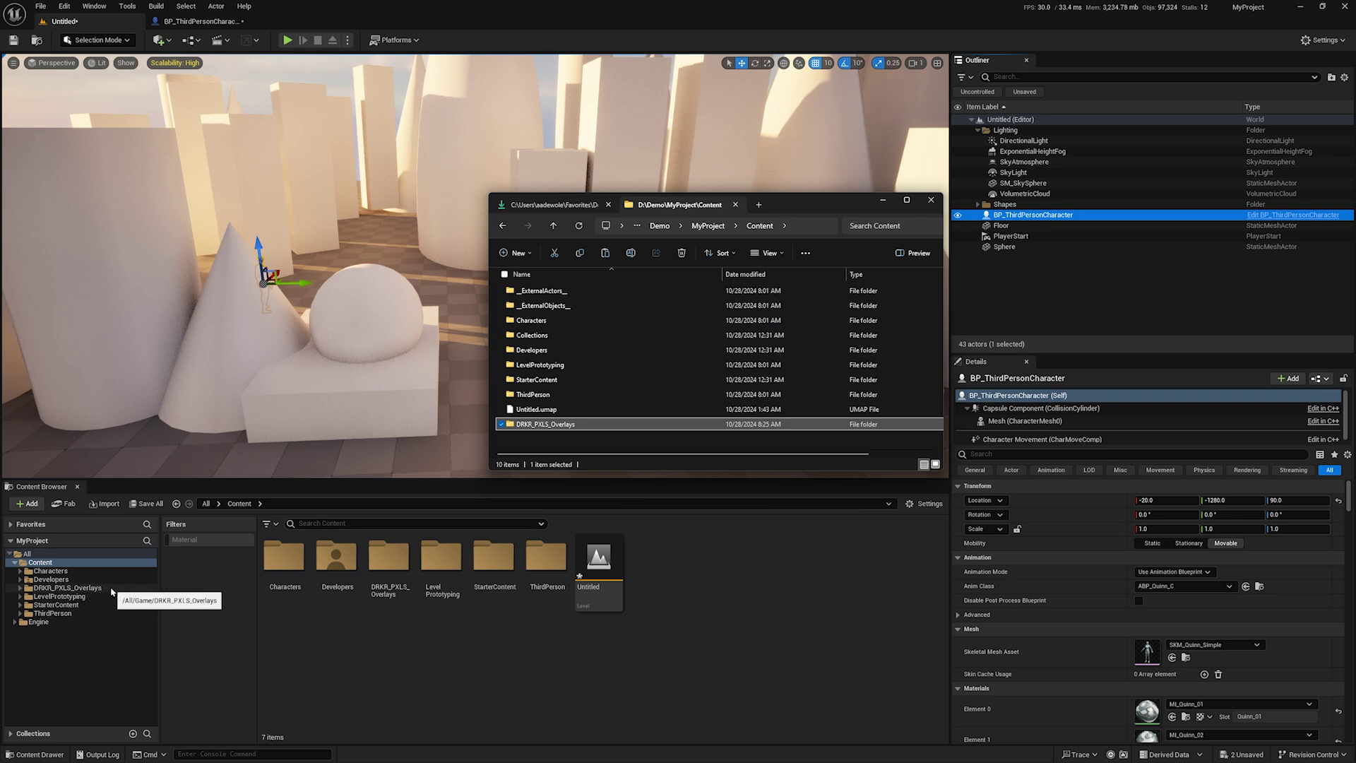
pyautogui.moveTo(787, 210); pyautogui.dragTo(1355, 212)
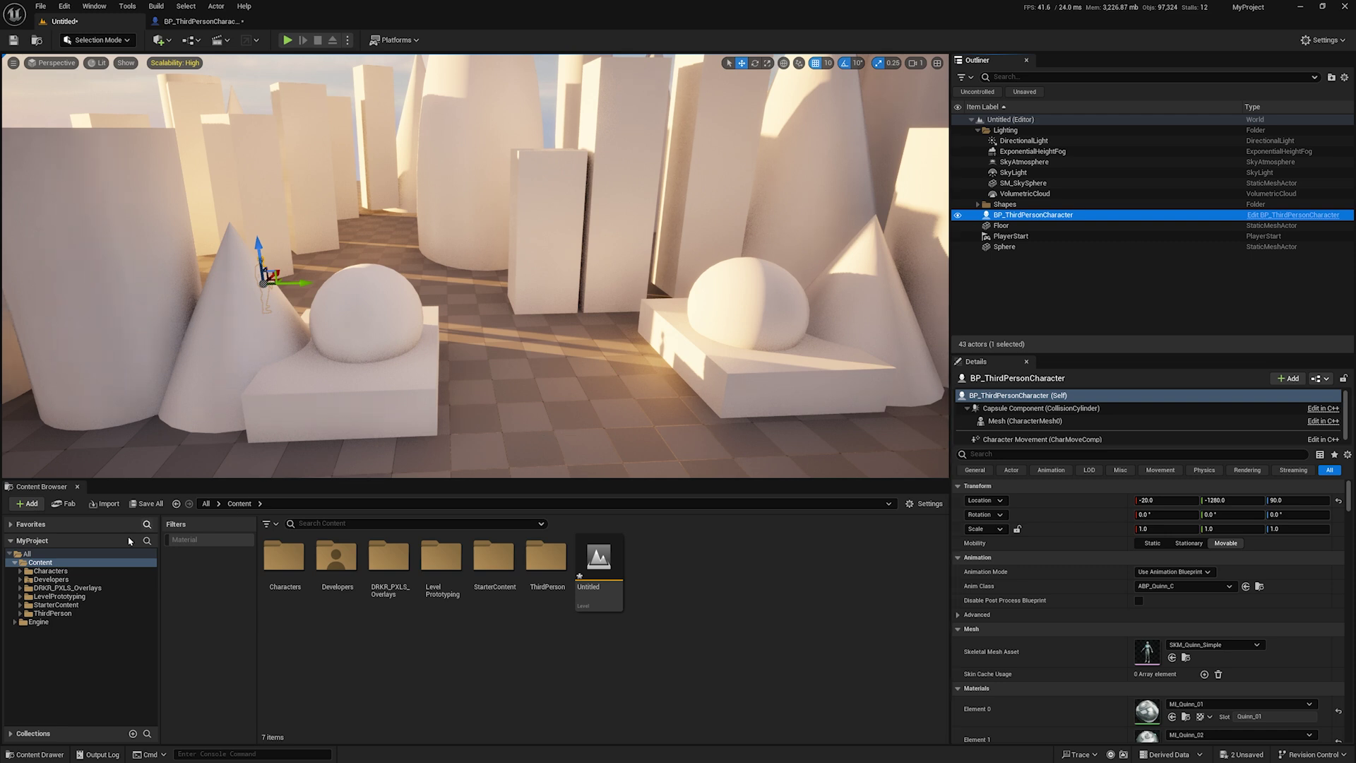
# Step: Add a Cine Camera Actor to the level with the view facing the gap between the two sphere-topped blocks
pyautogui.click(581, 355)
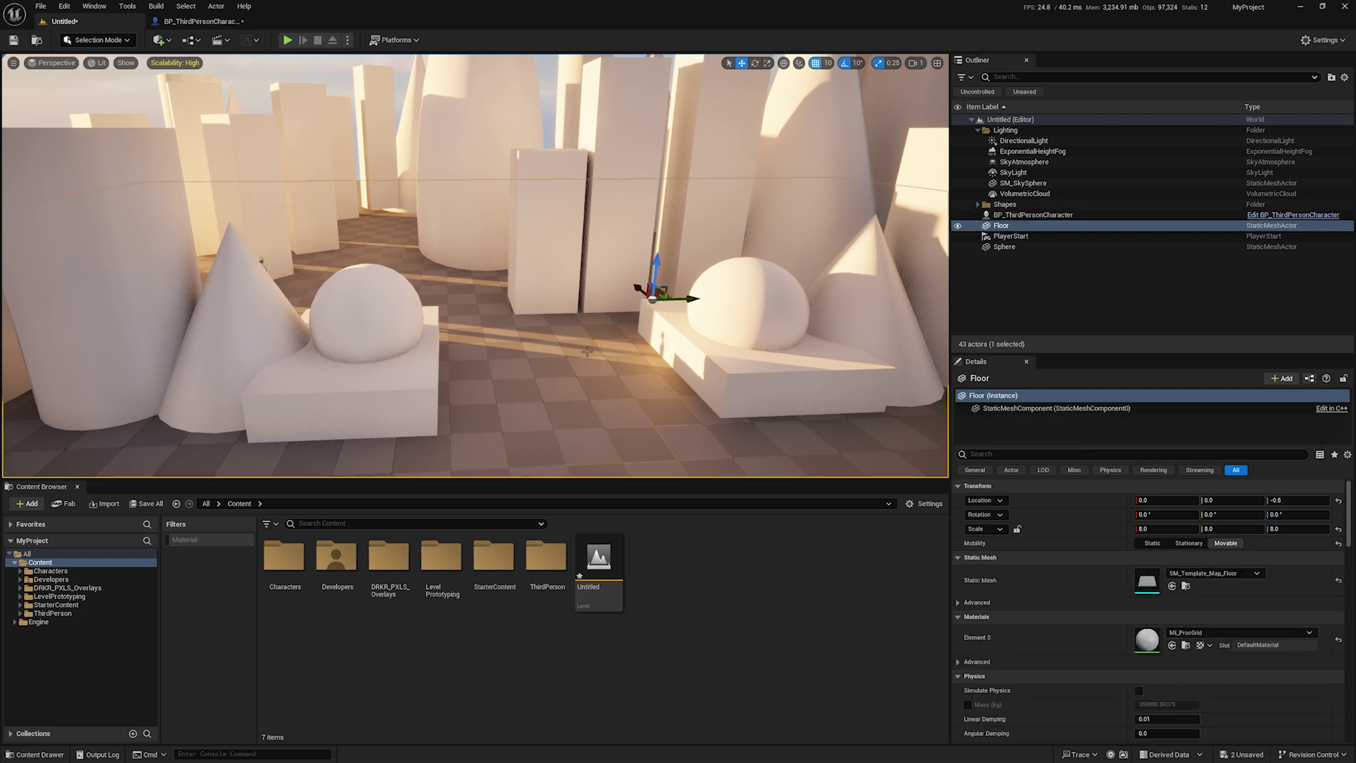
pyautogui.press('s')
pyautogui.press('d')
pyautogui.moveTo(559, 363); pyautogui.dragTo(479, 366, button='right')
pyautogui.press('w')
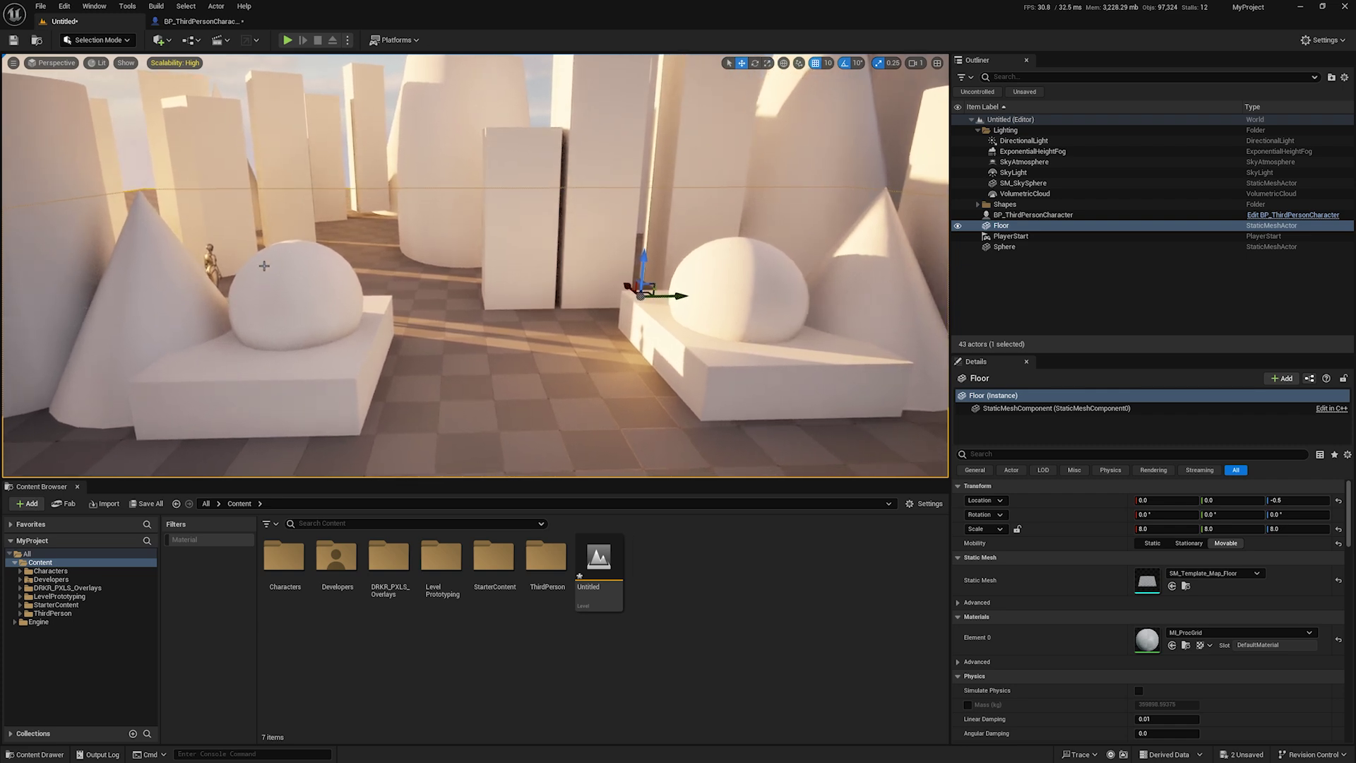
pyautogui.click(161, 40)
pyautogui.moveTo(194, 165)
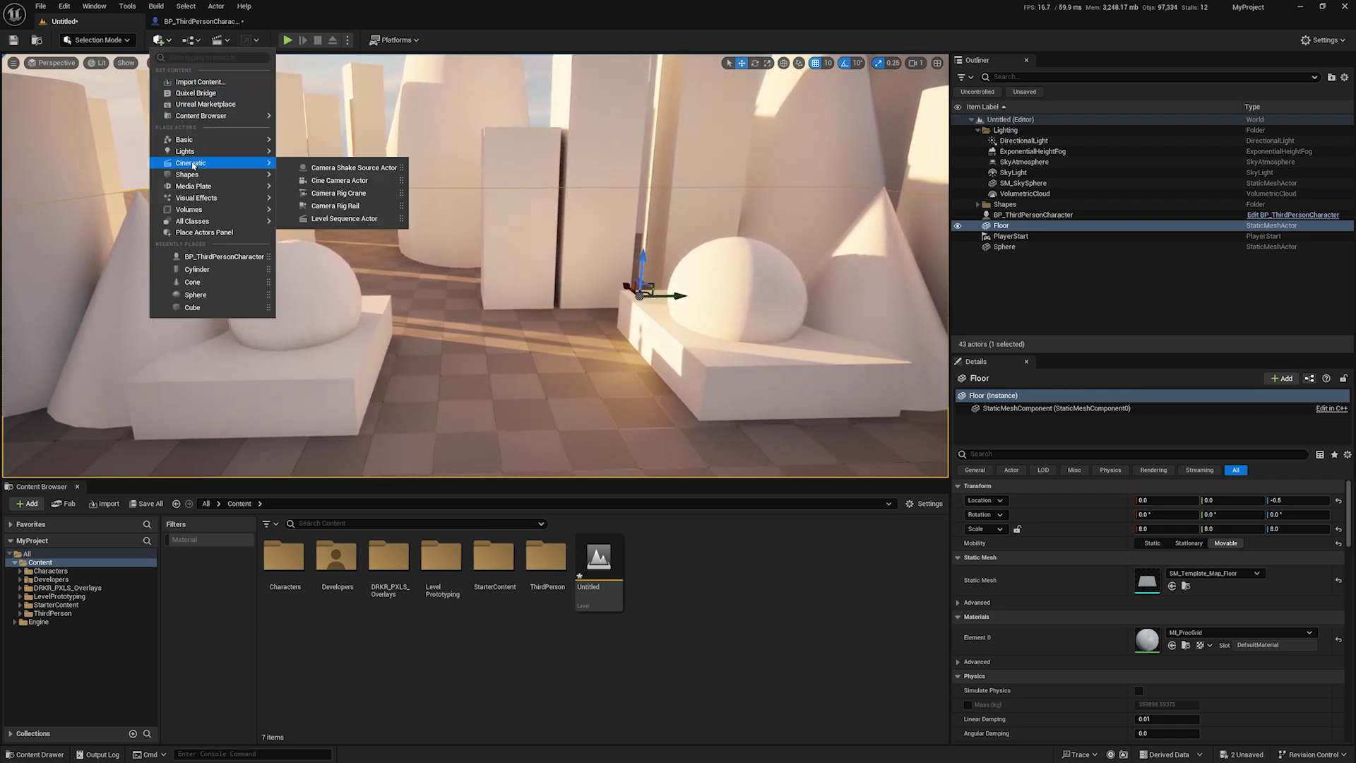
pyautogui.click(339, 180)
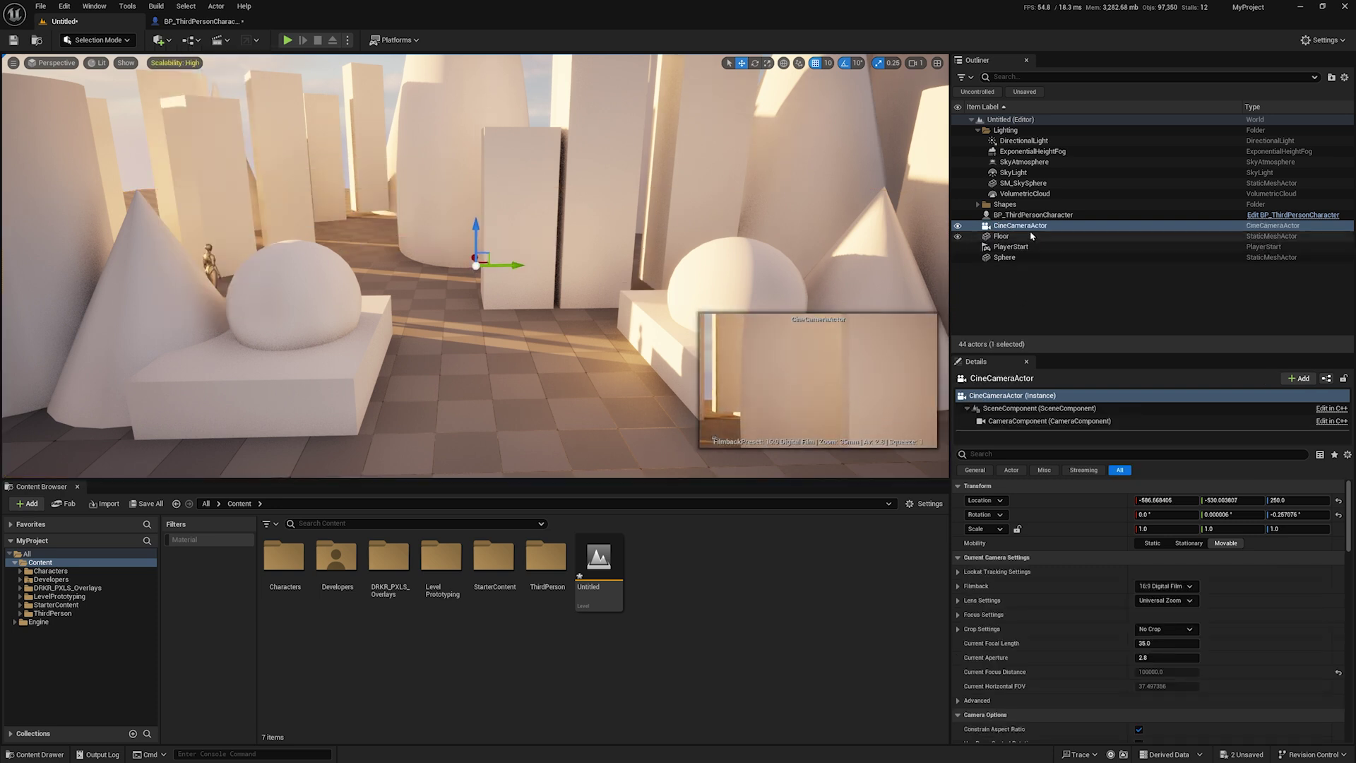
# Step: Filter the CineCameraActor's properties for "post pro mat" and expand its Post Process Materials array
pyautogui.click(1018, 225)
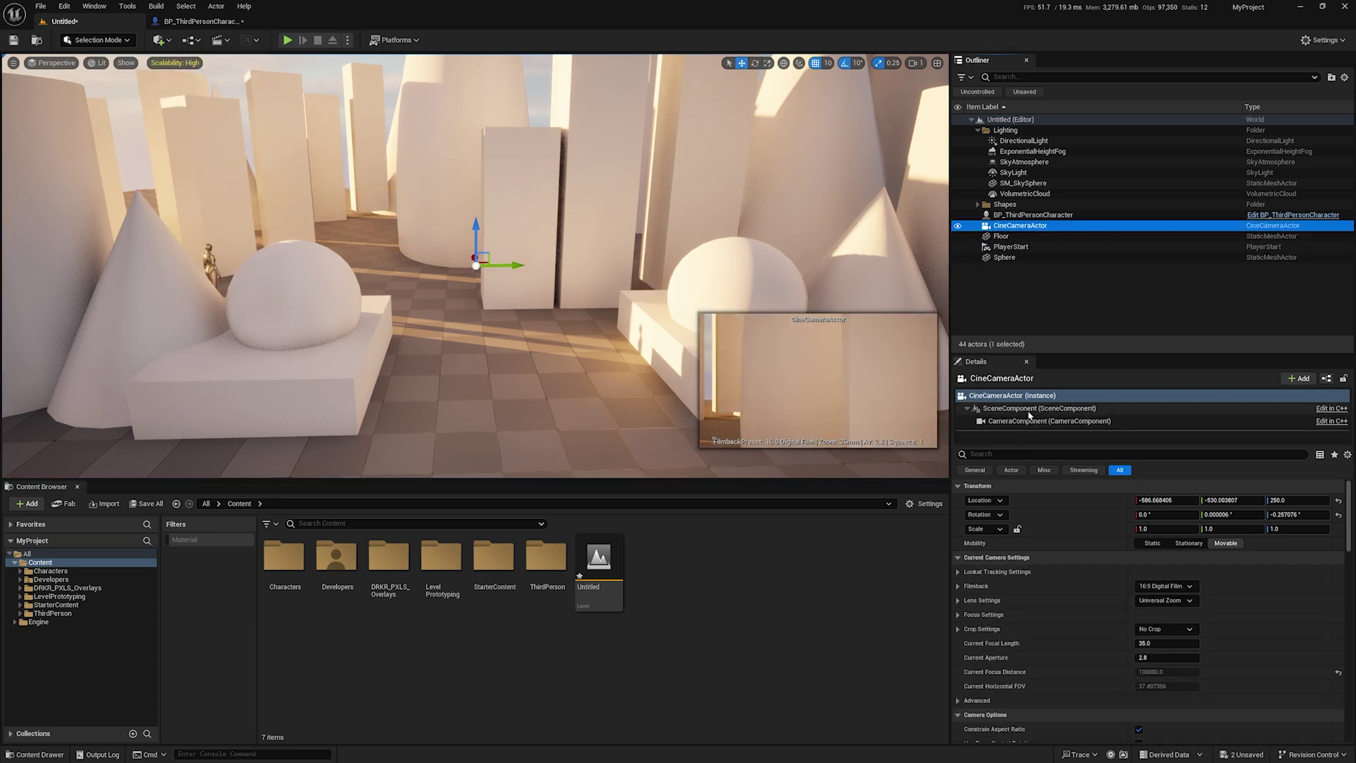
pyautogui.click(993, 455)
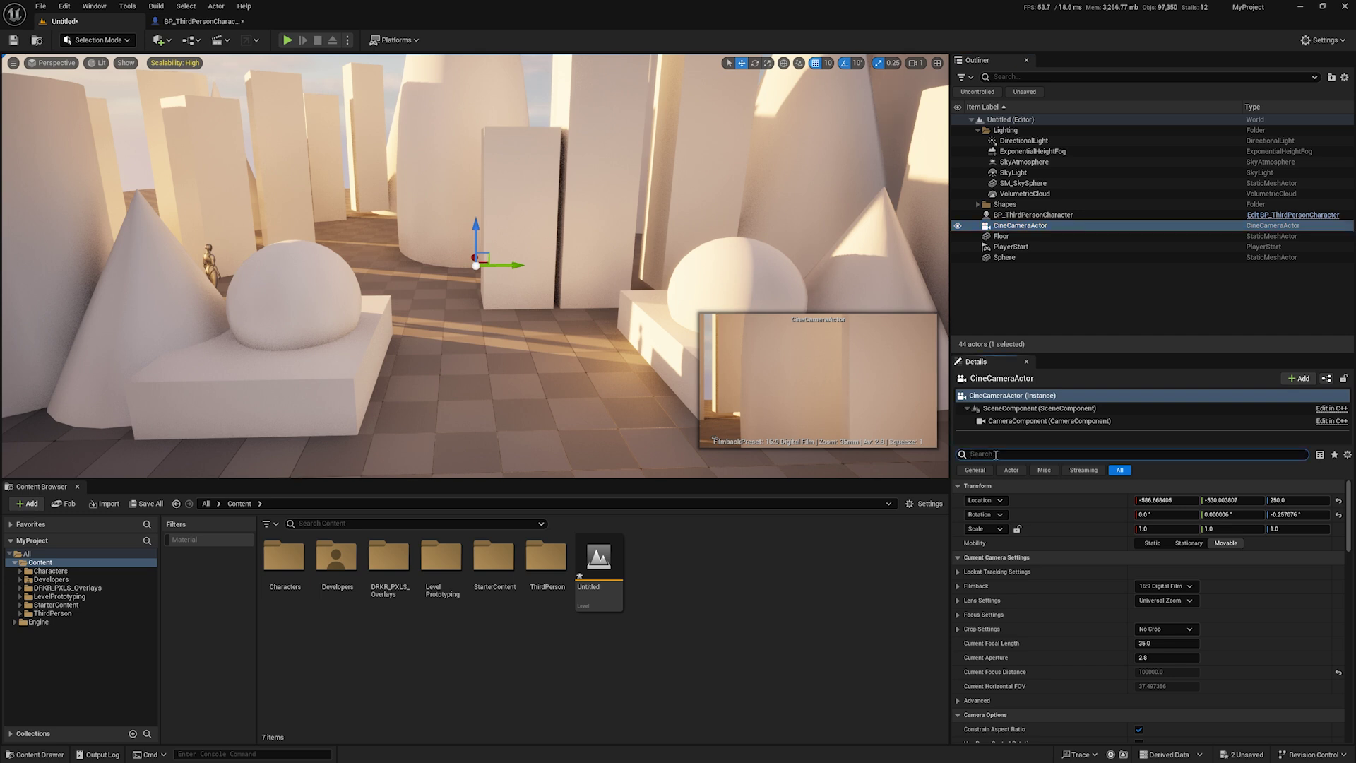
pyautogui.write('post p')
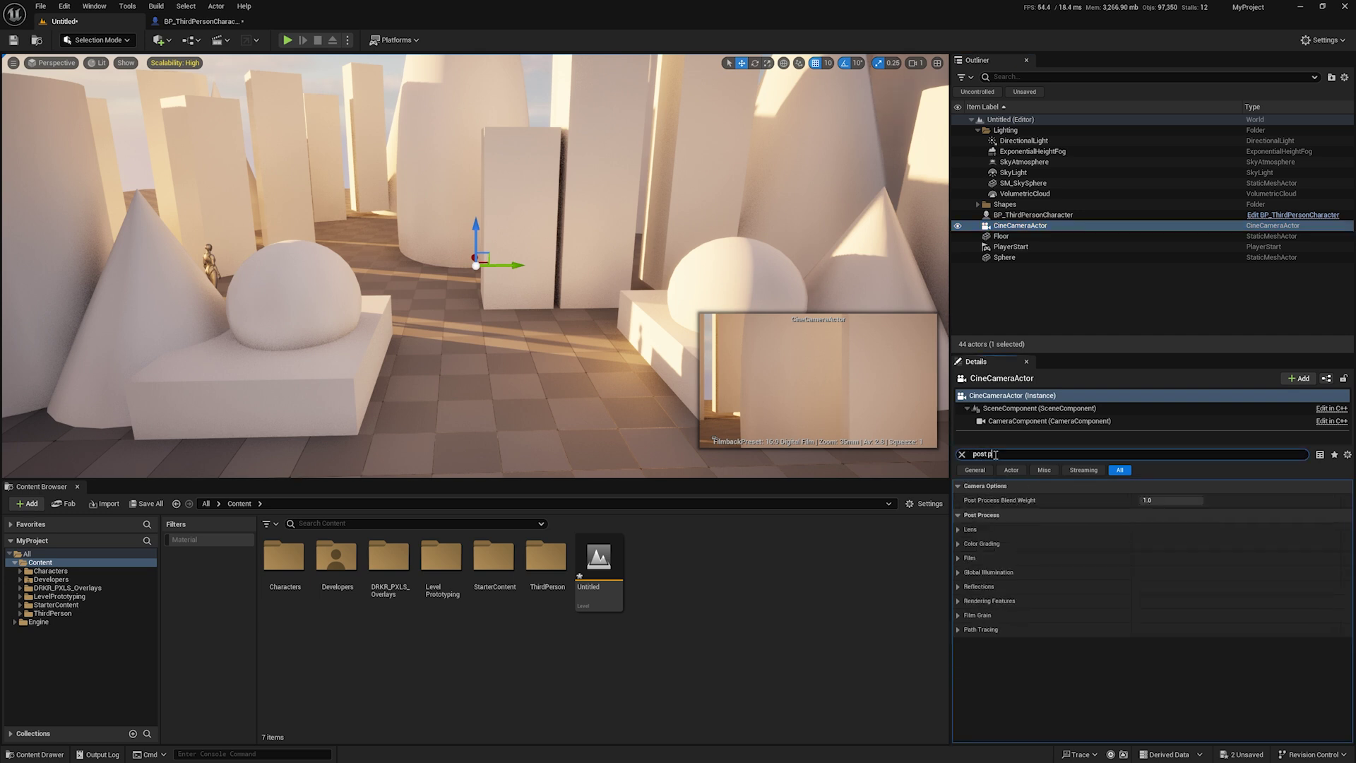
pyautogui.write('ro mat')
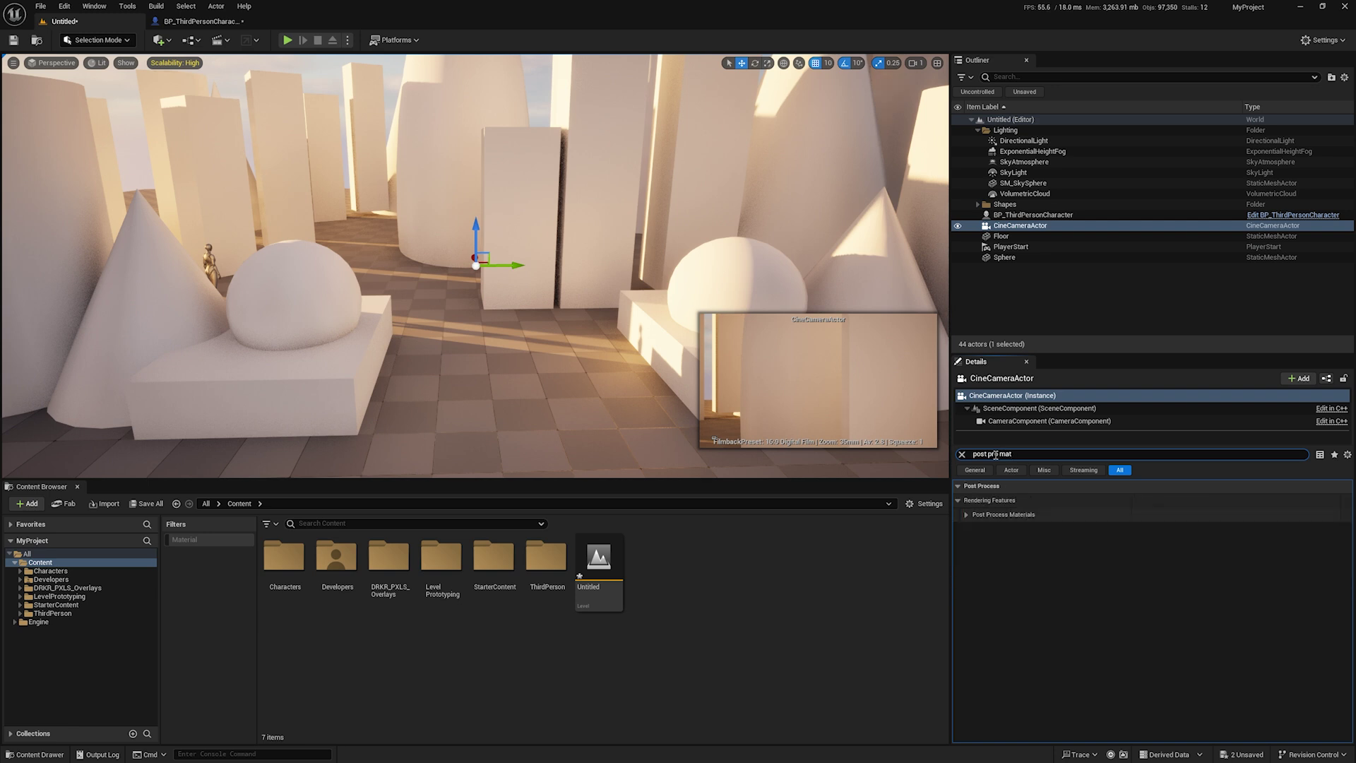
pyautogui.click(966, 516)
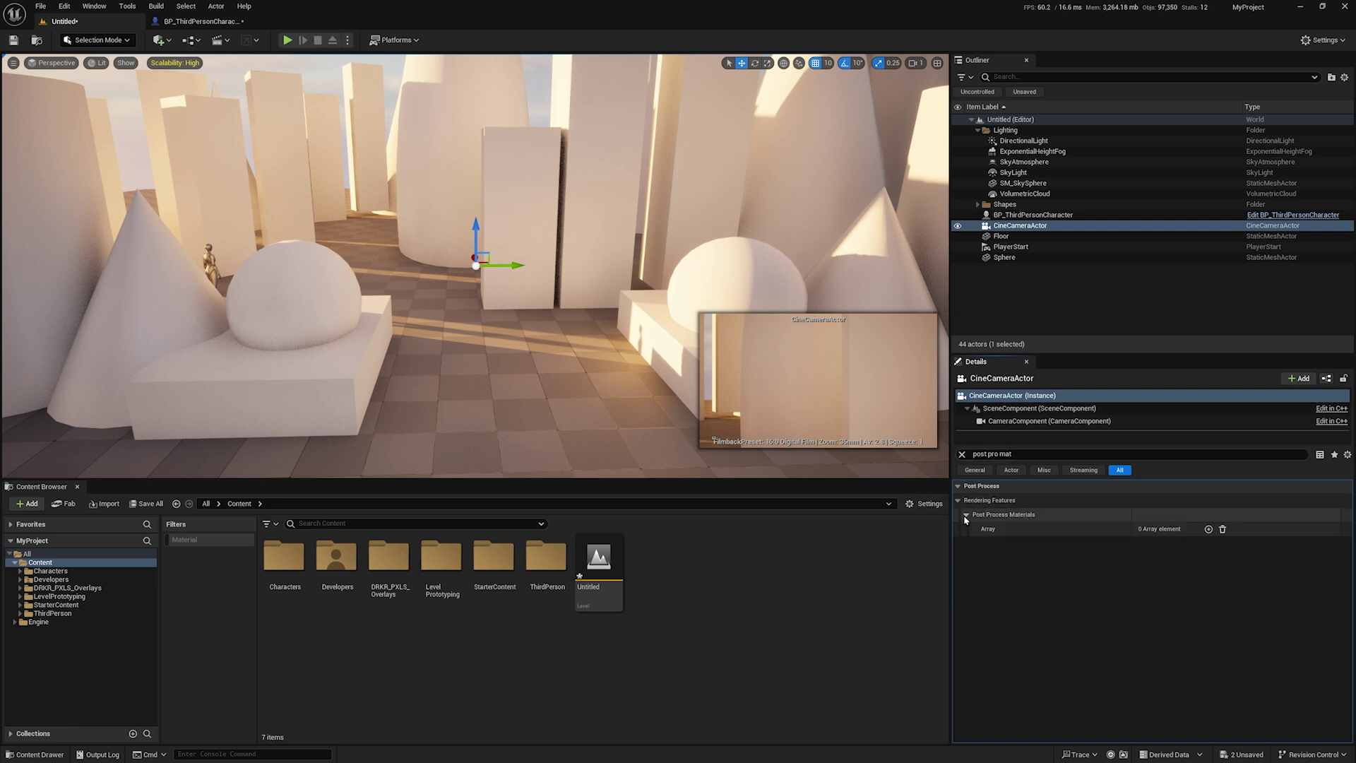
# Step: Add an asset reference element to the camera's Post Process Materials array and assign DRKR_Overlays_MI to it
pyautogui.click(1209, 530)
pyautogui.click(1175, 545)
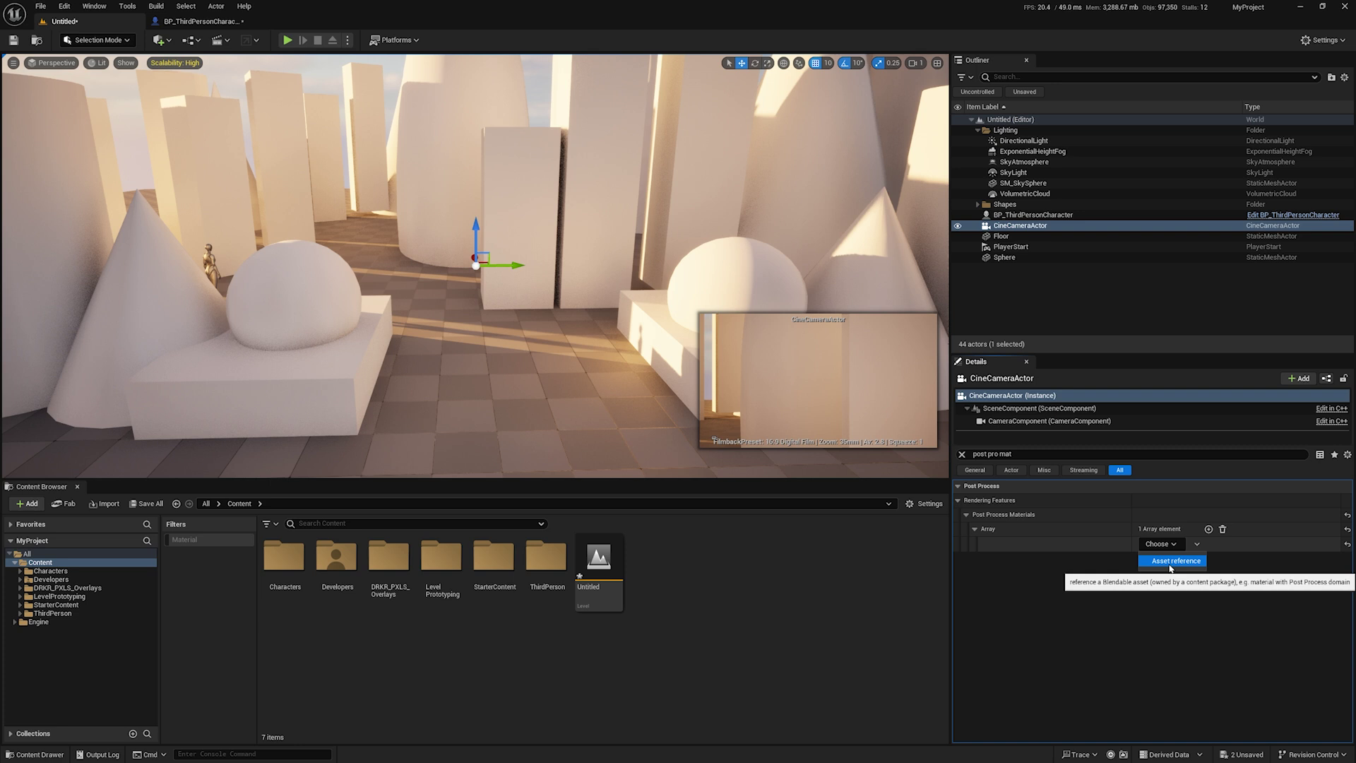
pyautogui.click(1171, 563)
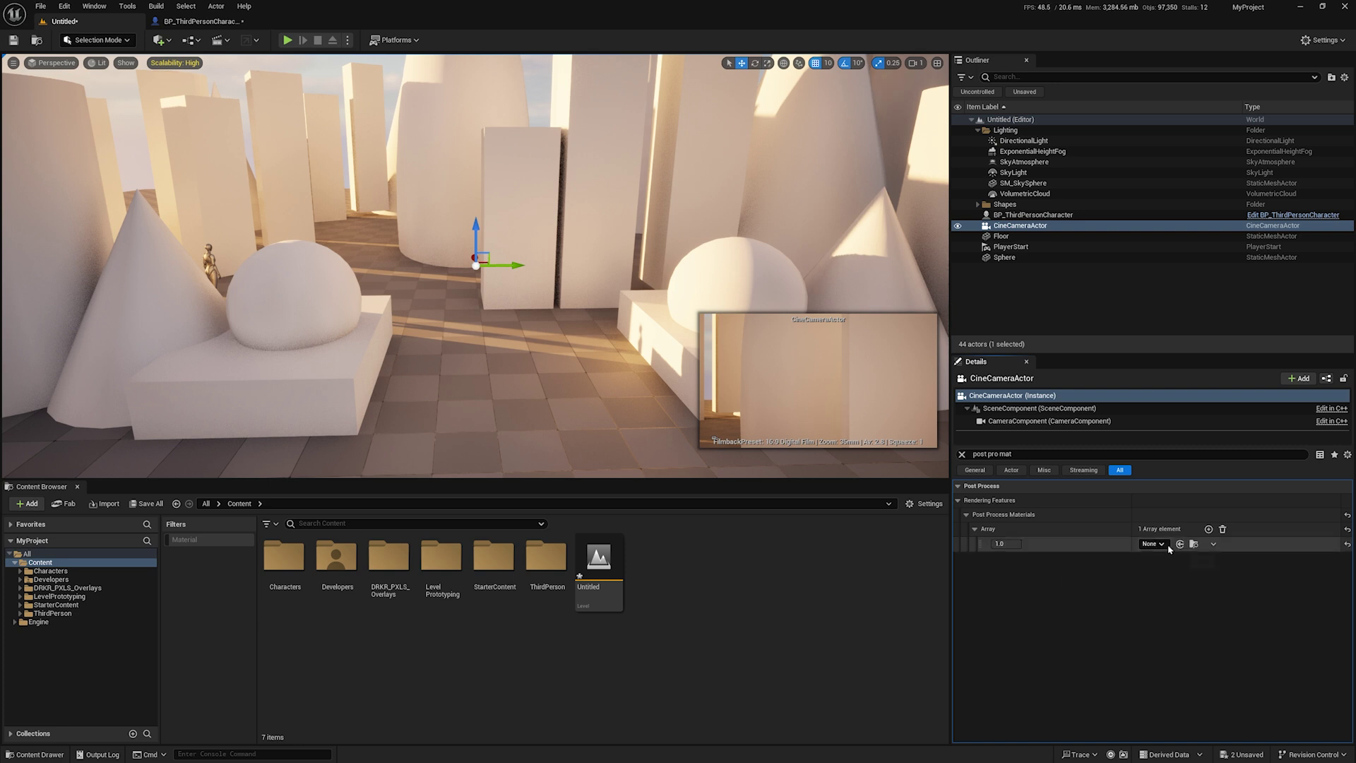
pyautogui.click(1164, 546)
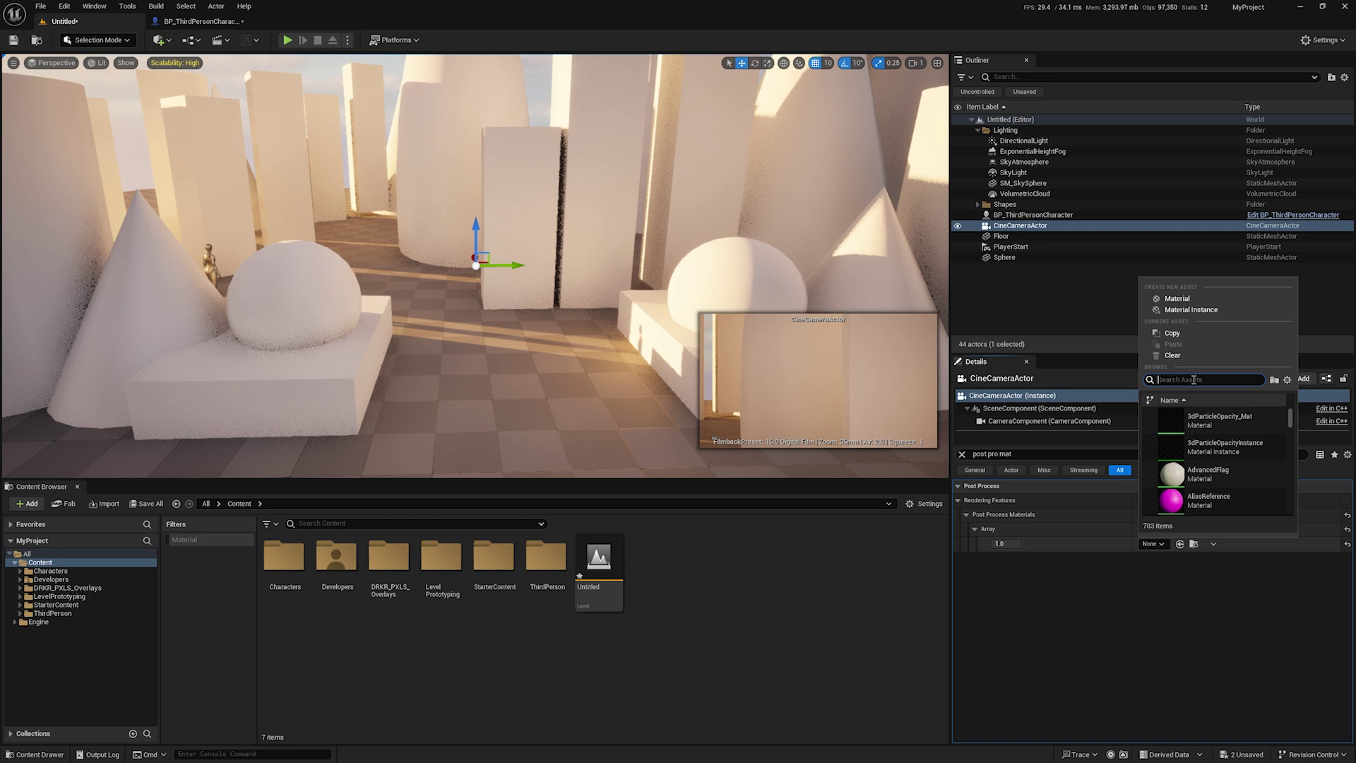
pyautogui.write('drkr')
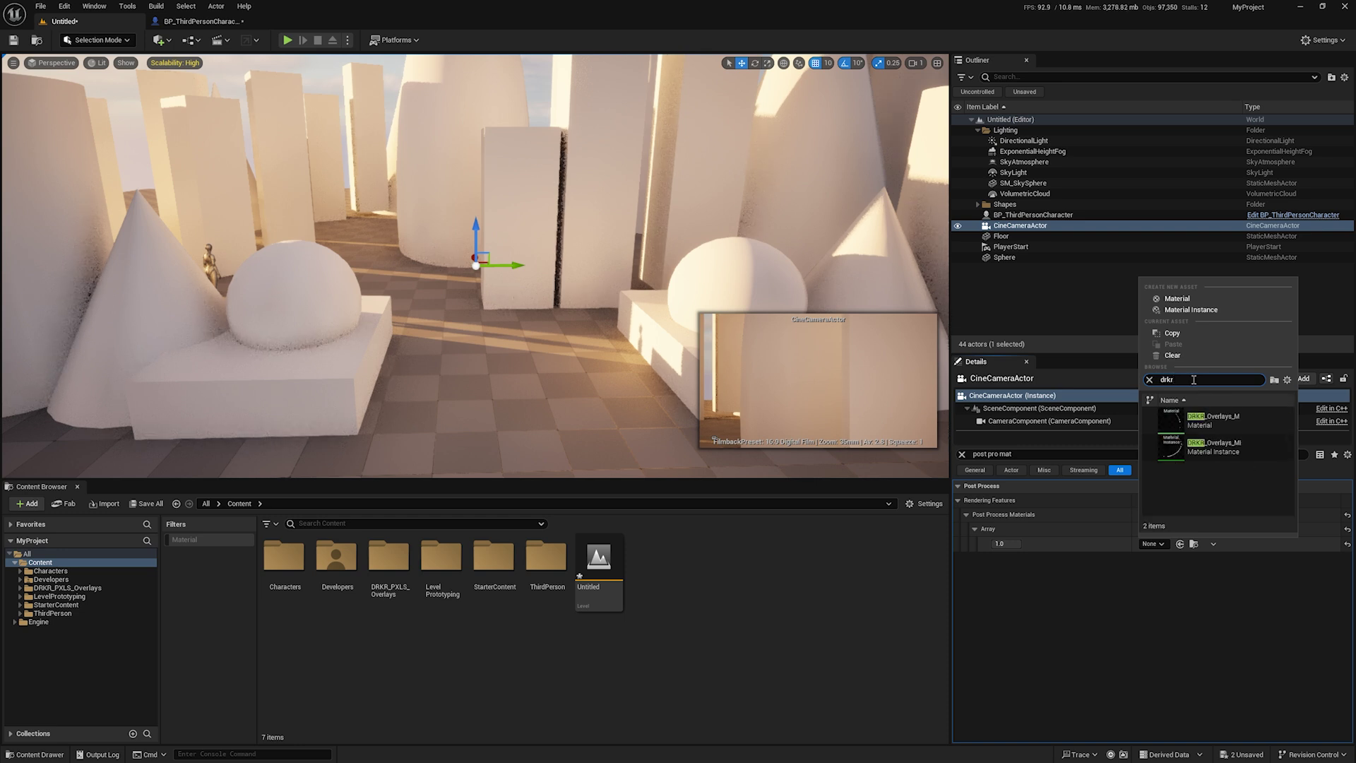
pyautogui.click(1226, 448)
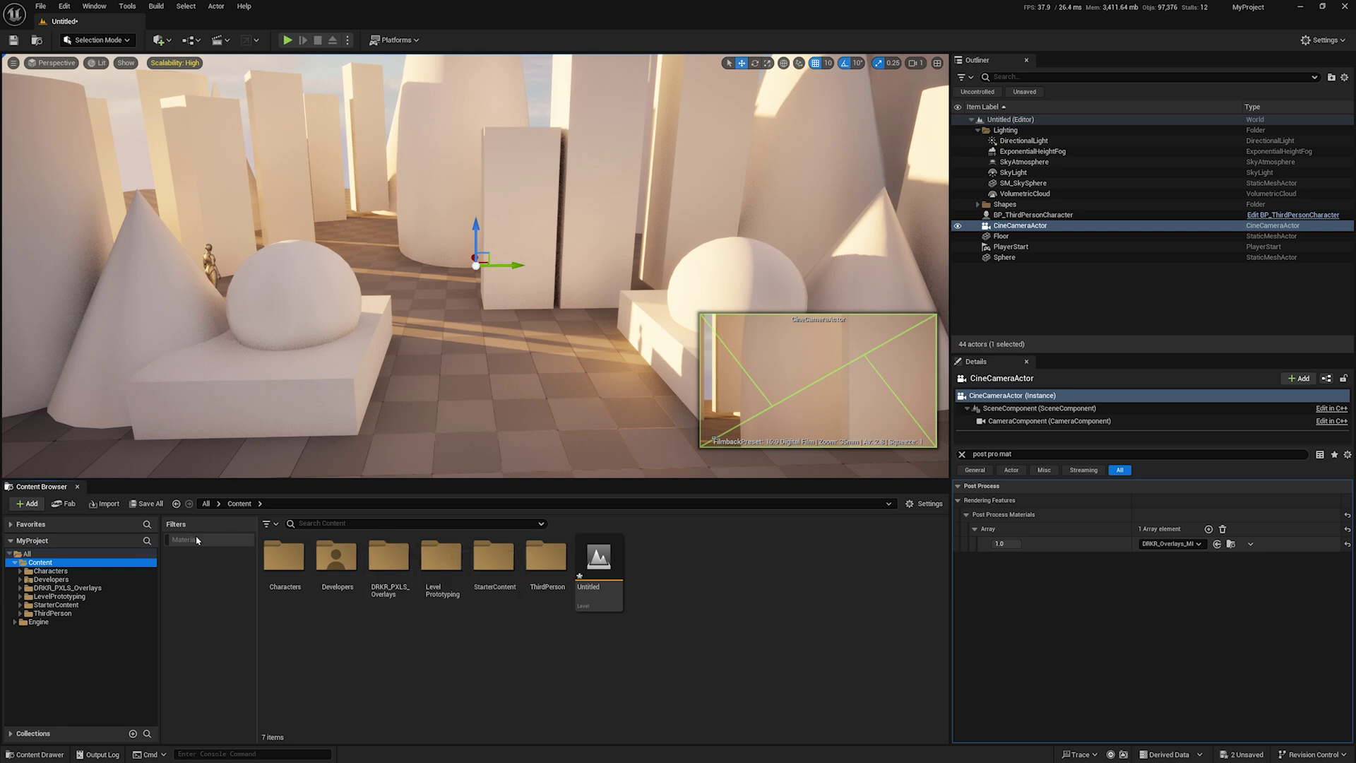
# Step: Open the DRKR_Overlays_MI material instance from the DRKR_PXLS_Overlays folder, then shrink its editor window and move it aside
pyautogui.click(87, 587)
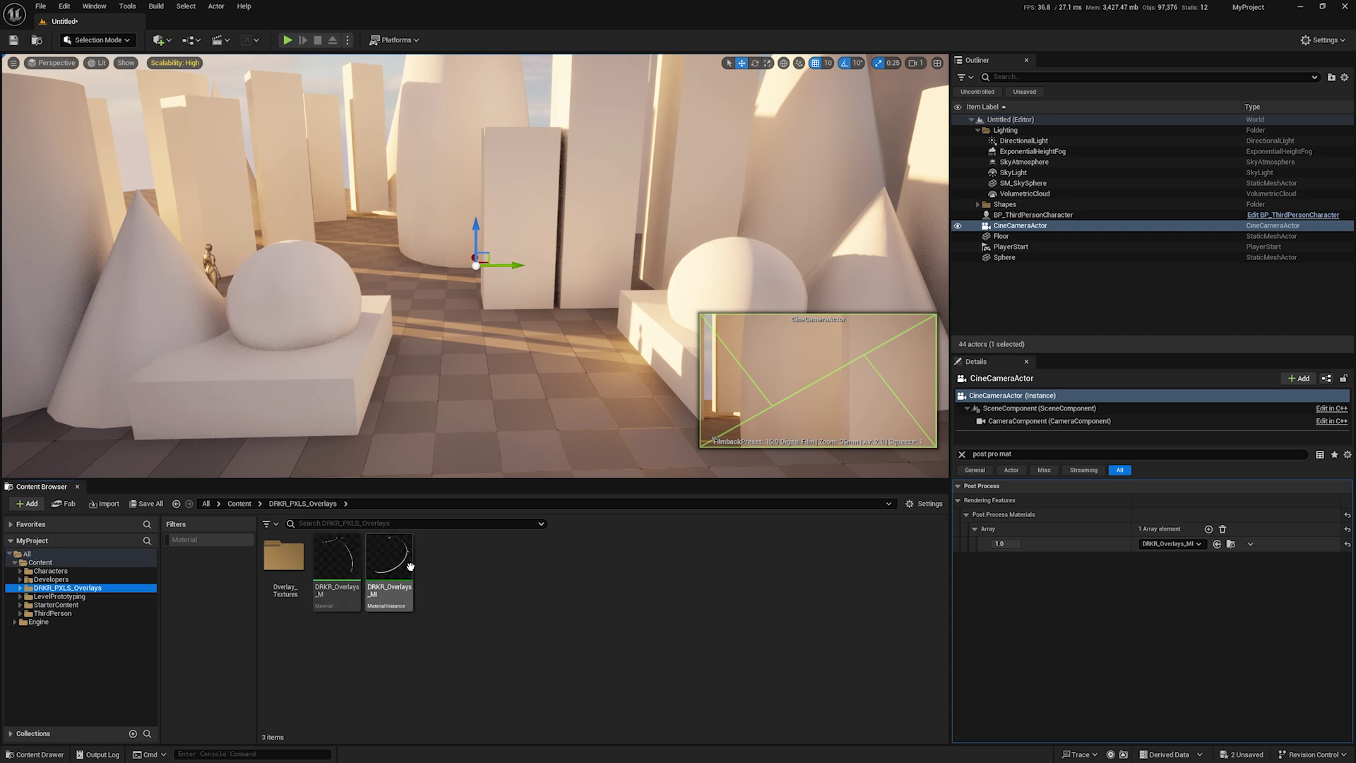
pyautogui.moveTo(390, 559)
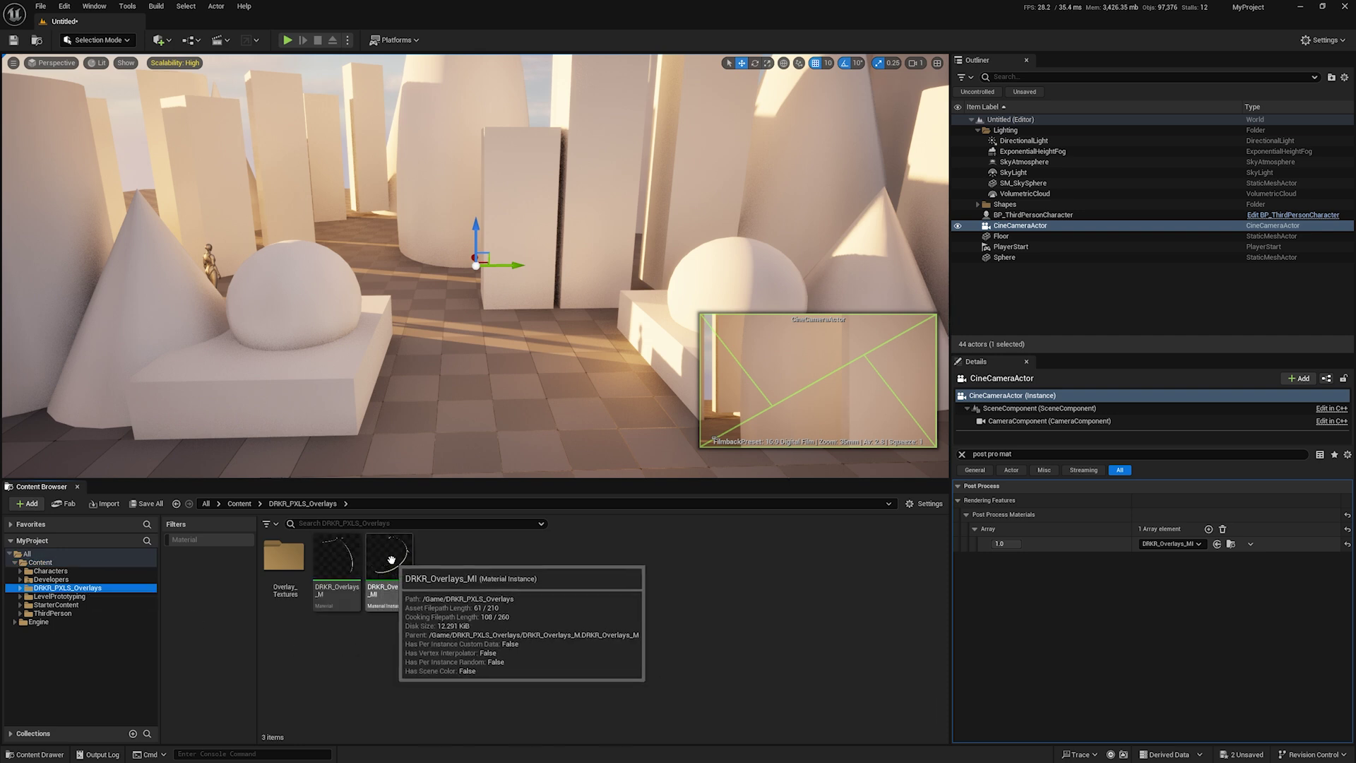
pyautogui.doubleClick(391, 560)
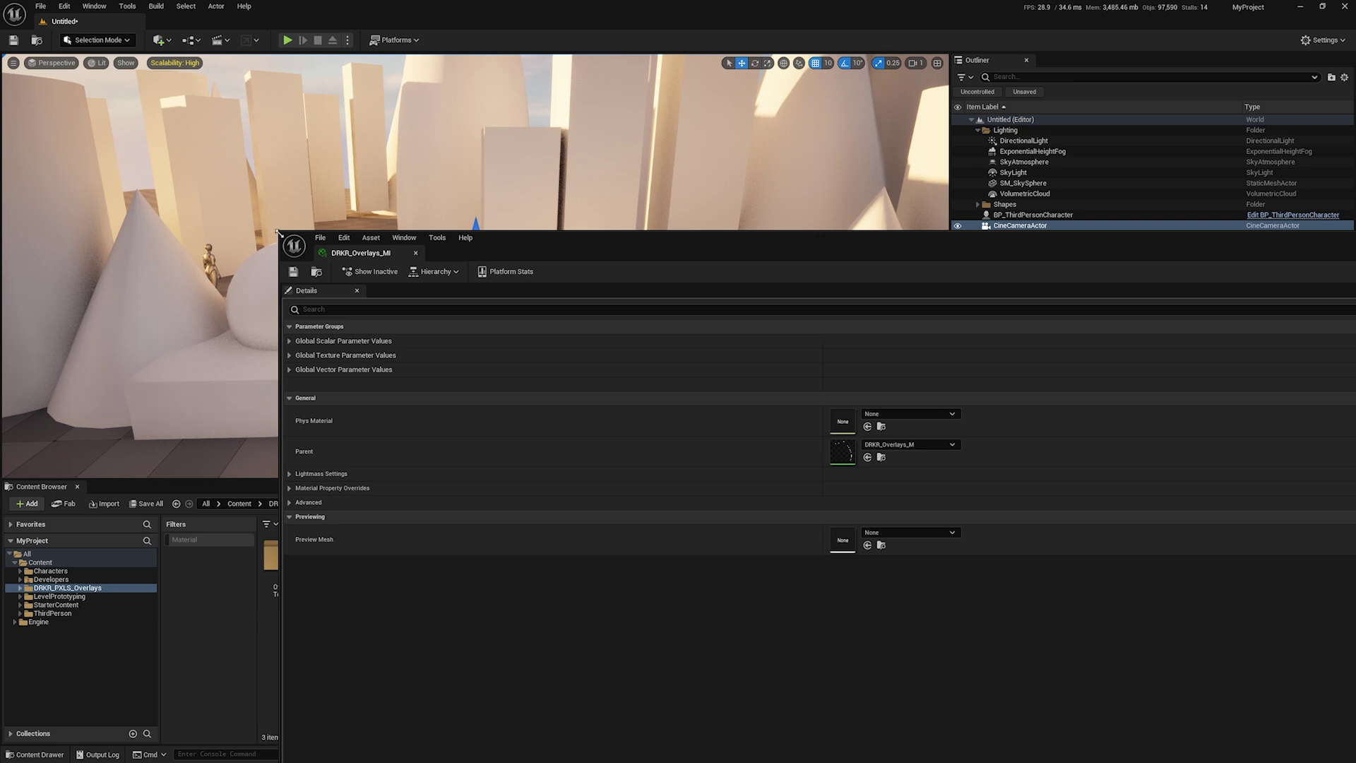
pyautogui.moveTo(278, 232); pyautogui.dragTo(523, 210)
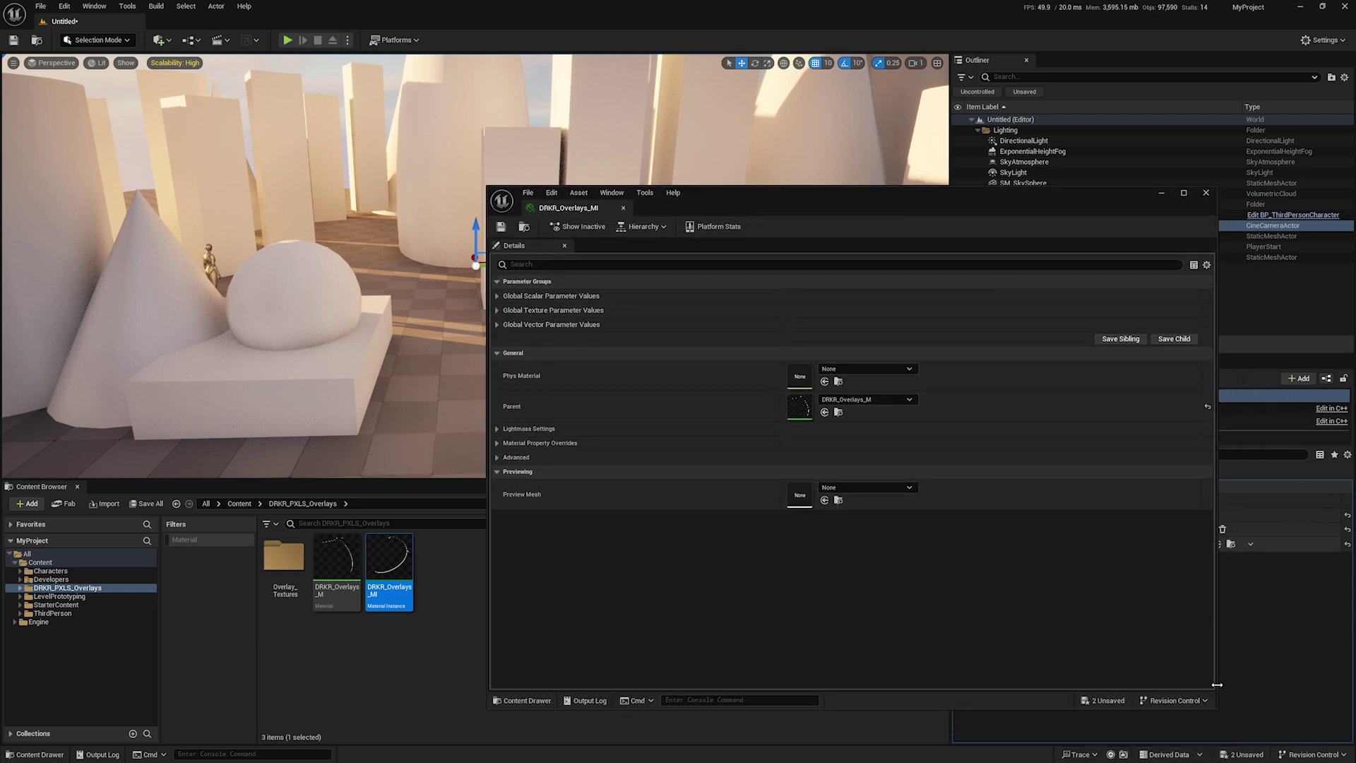
pyautogui.moveTo(1218, 685); pyautogui.dragTo(936, 684)
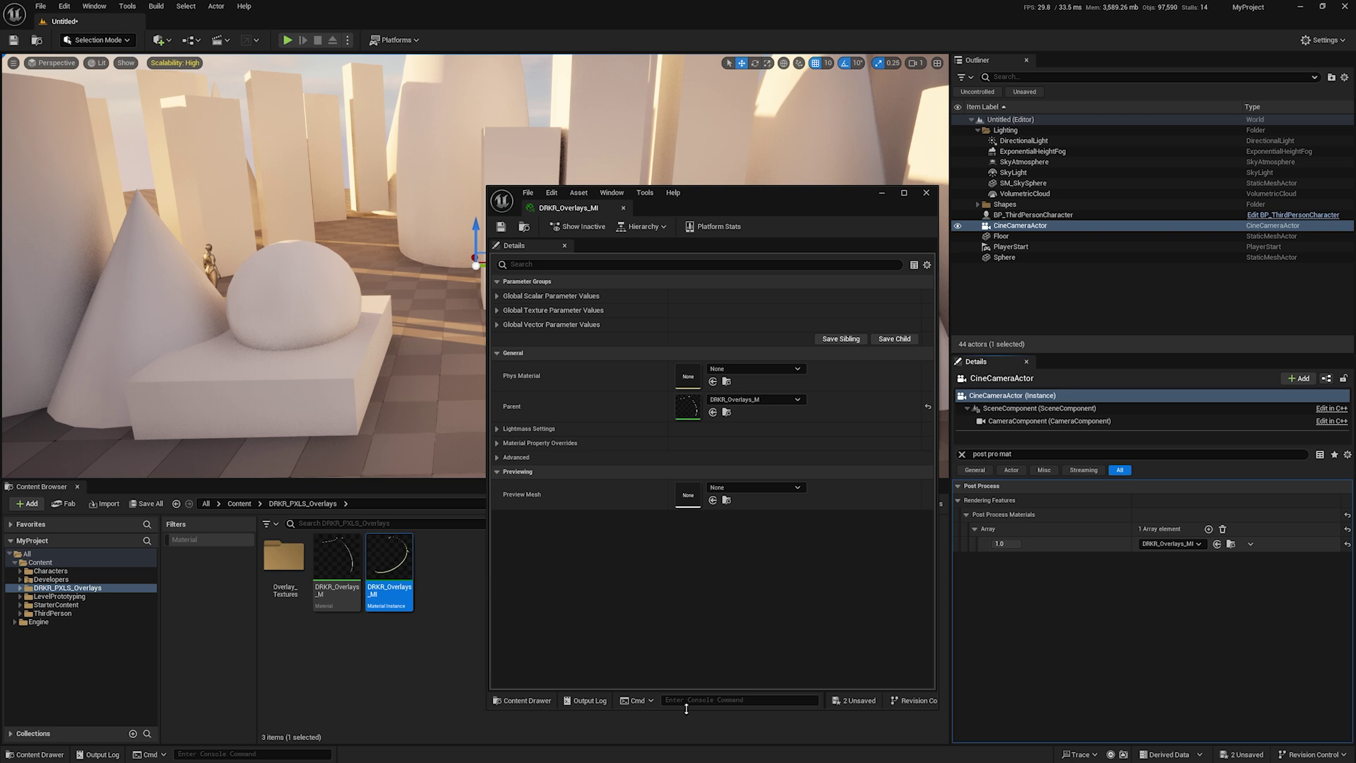
pyautogui.moveTo(686, 709); pyautogui.dragTo(691, 576)
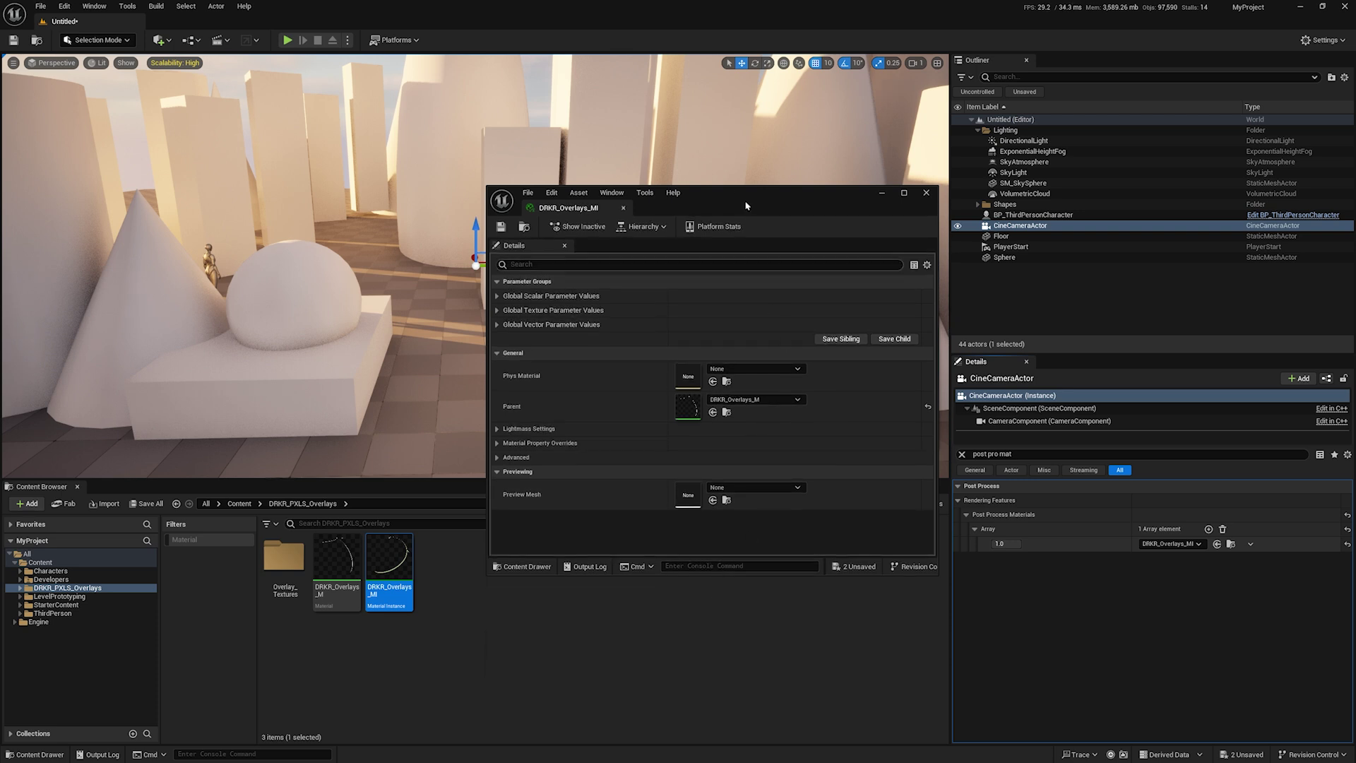
pyautogui.moveTo(719, 202); pyautogui.dragTo(926, 314)
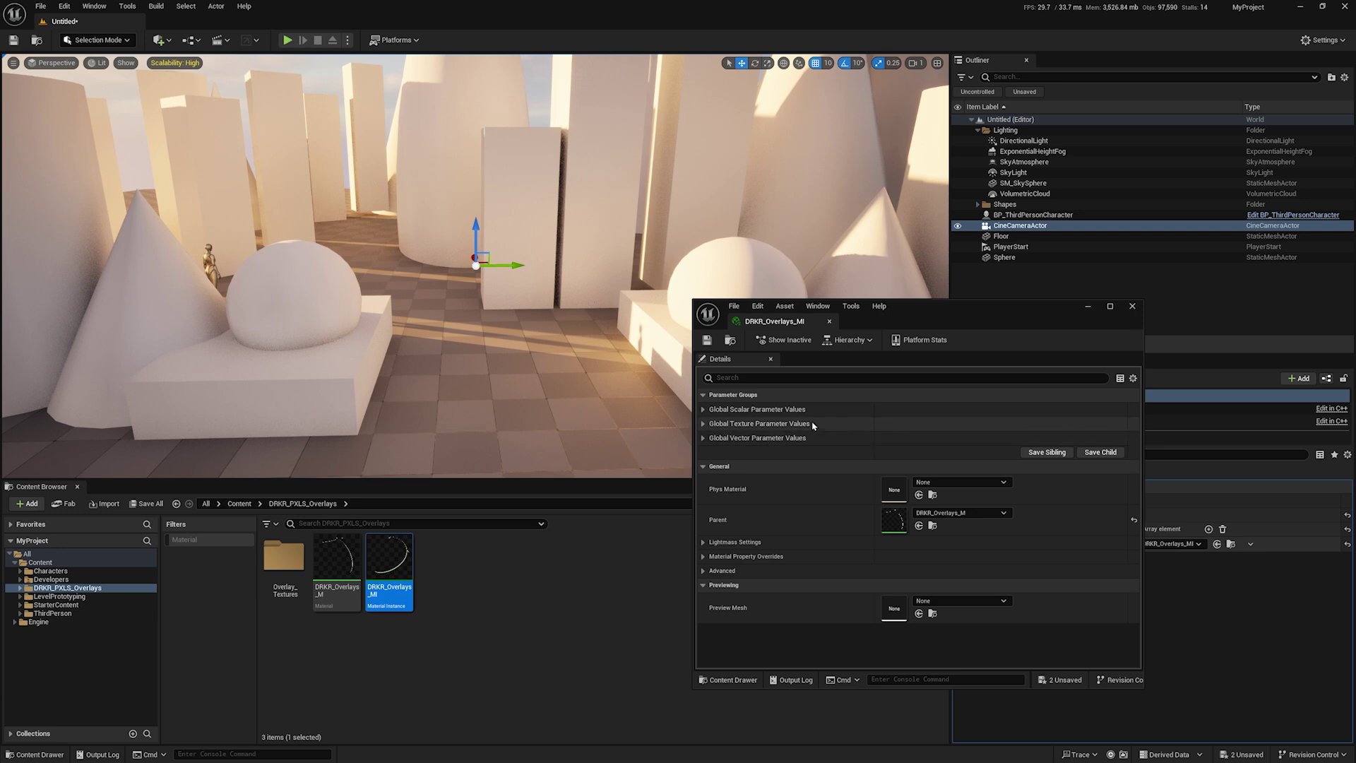
# Step: Collapse the General and Previewing sections and expand the global vector, texture and scalar parameter groups
pyautogui.click(703, 467)
pyautogui.click(704, 481)
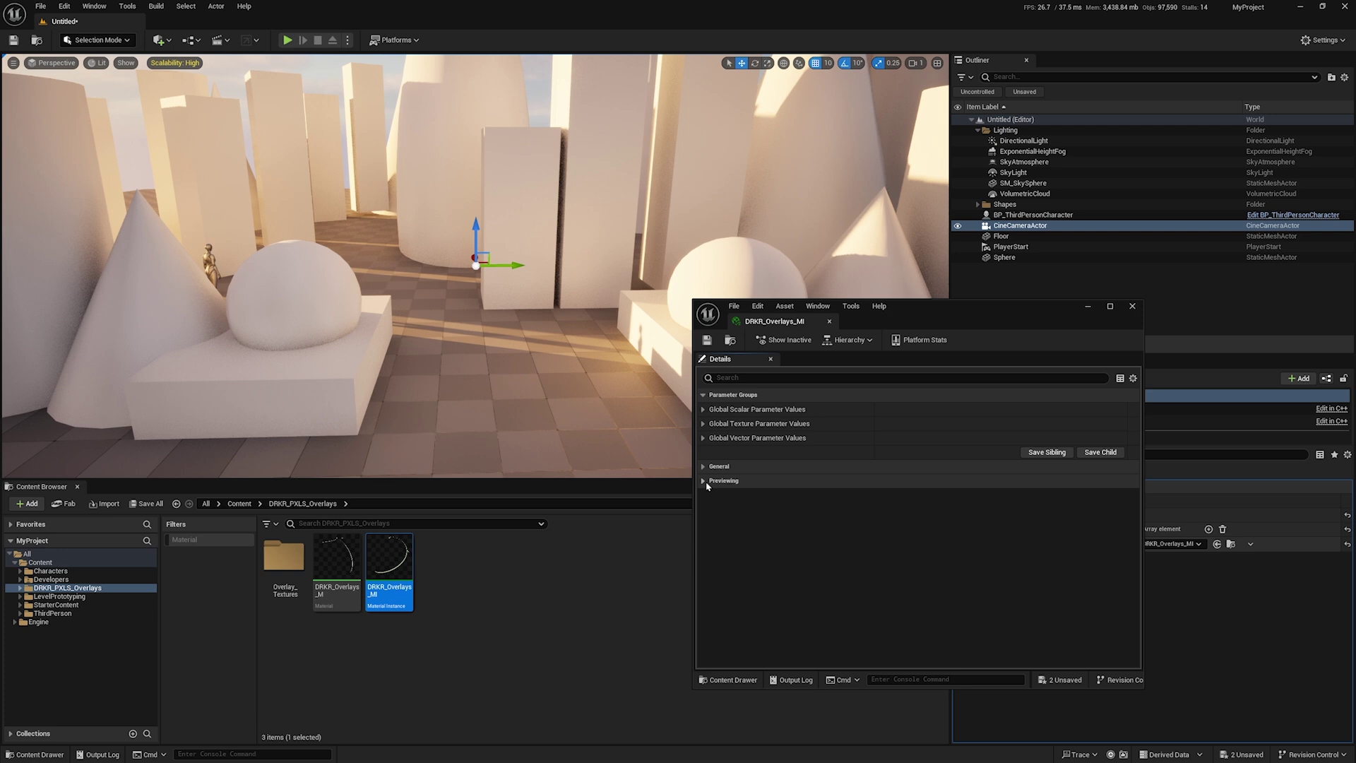
pyautogui.click(703, 438)
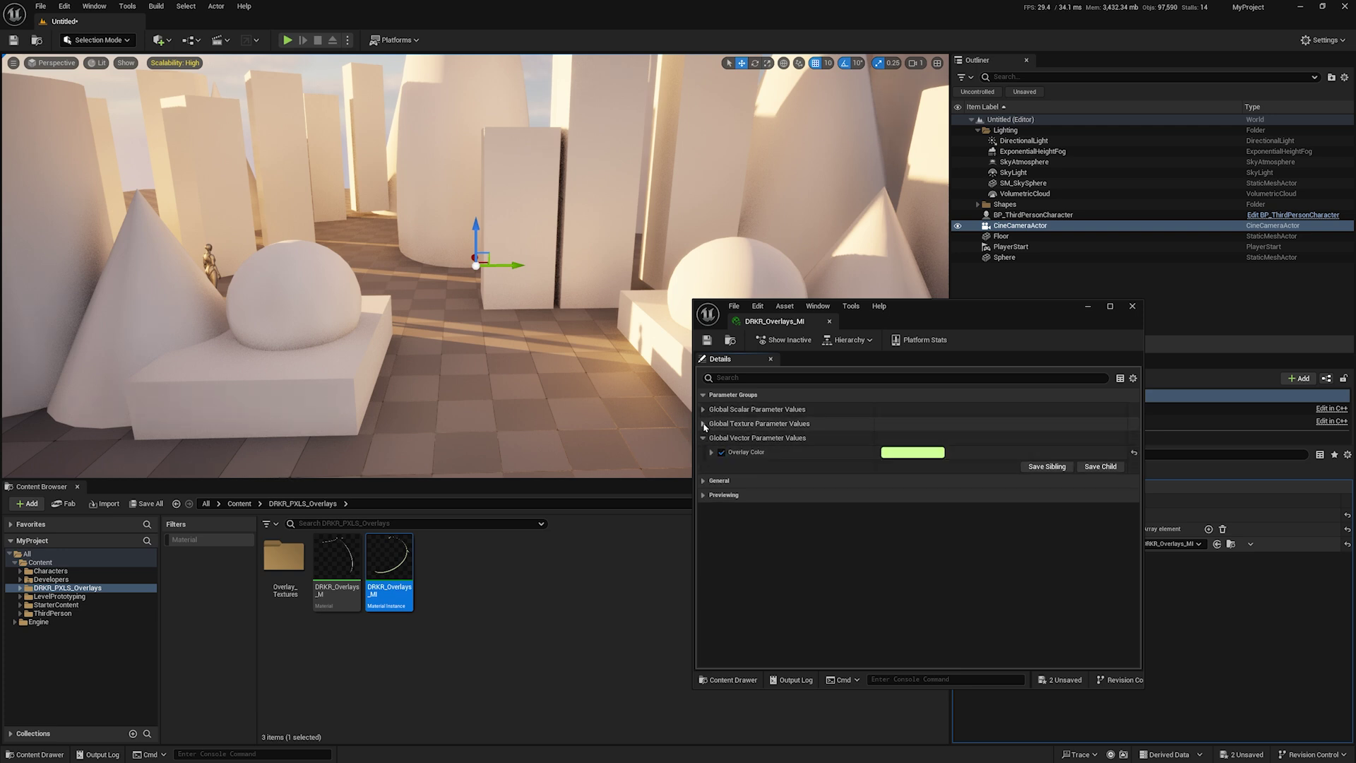
pyautogui.click(704, 424)
pyautogui.click(703, 410)
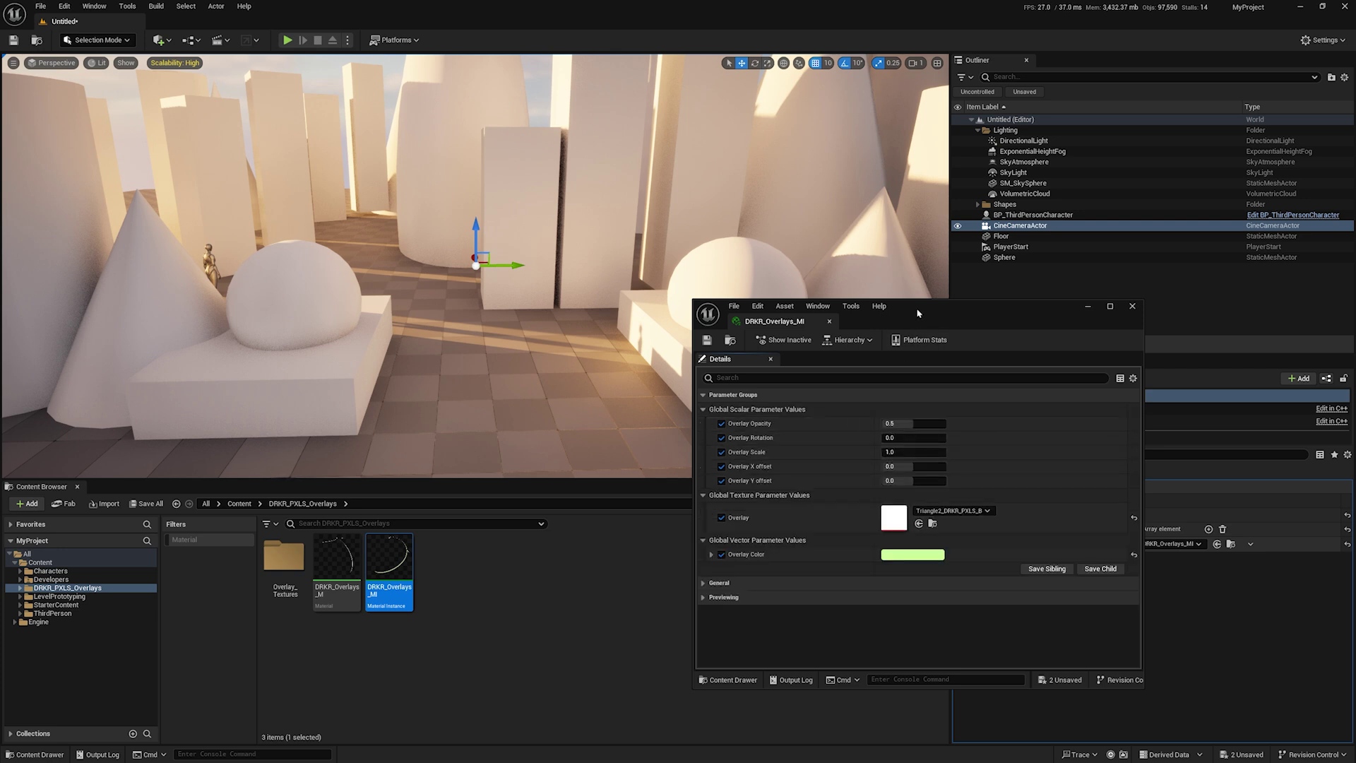
# Step: Shrink the material instance window further and place it over the level editor's Details area, clear of the camera preview
pyautogui.moveTo(919, 313); pyautogui.dragTo(999, 314)
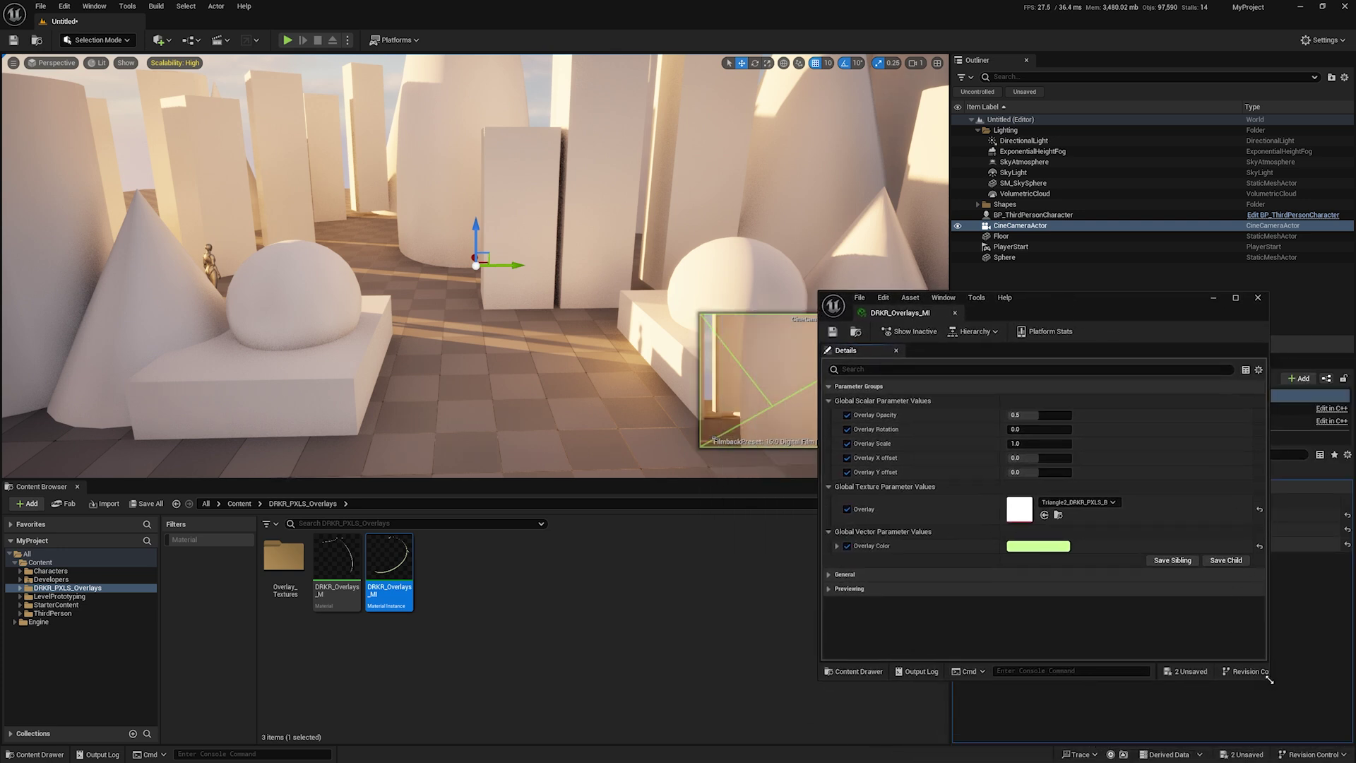
pyautogui.moveTo(1270, 680); pyautogui.dragTo(1079, 591)
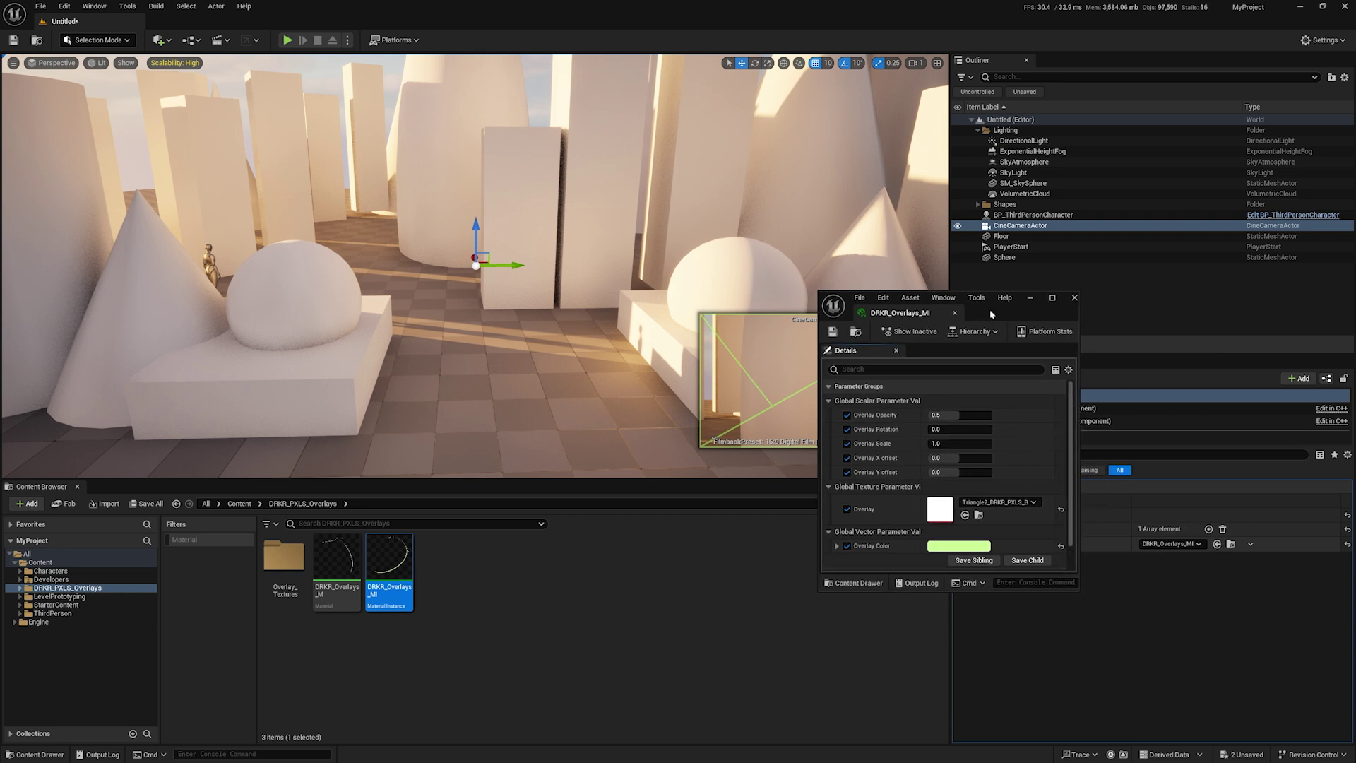
pyautogui.moveTo(990, 308); pyautogui.dragTo(1121, 464)
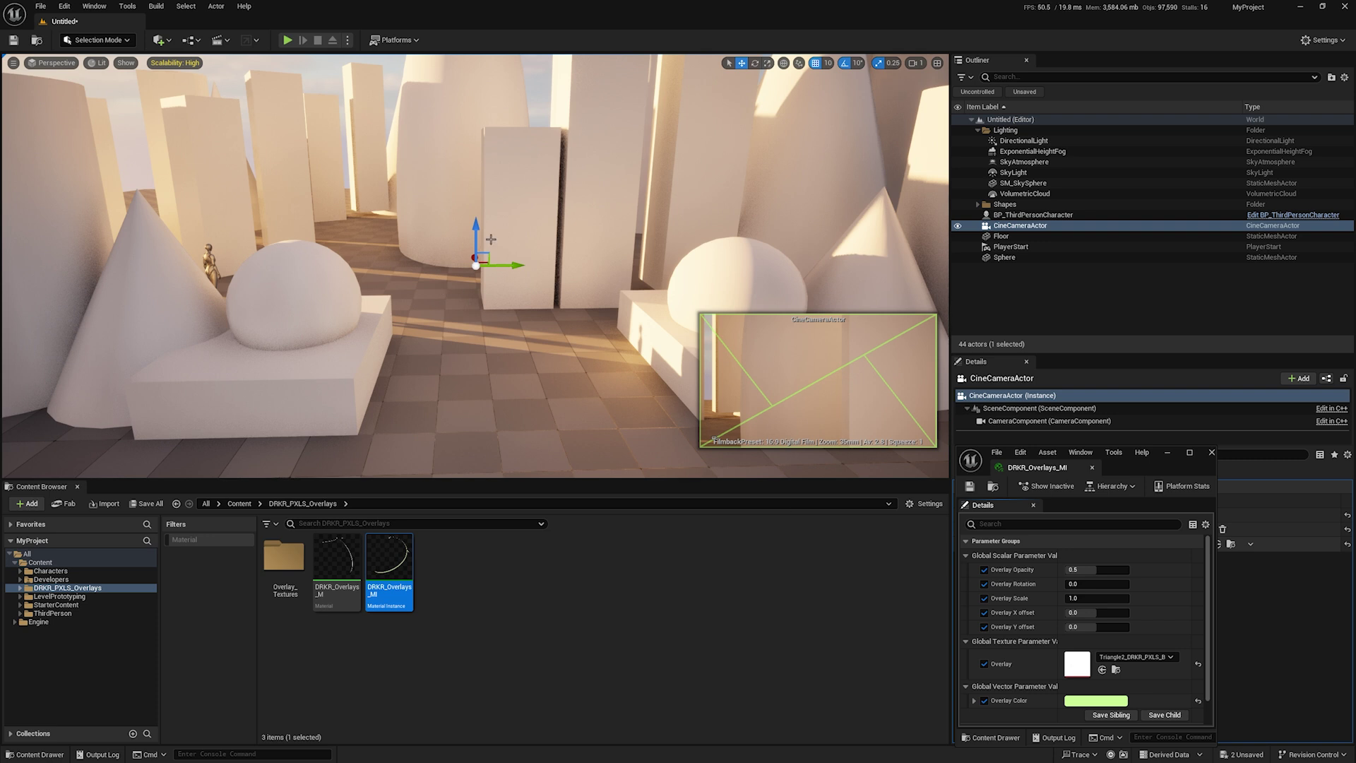
pyautogui.moveTo(1130, 469); pyautogui.dragTo(1141, 438)
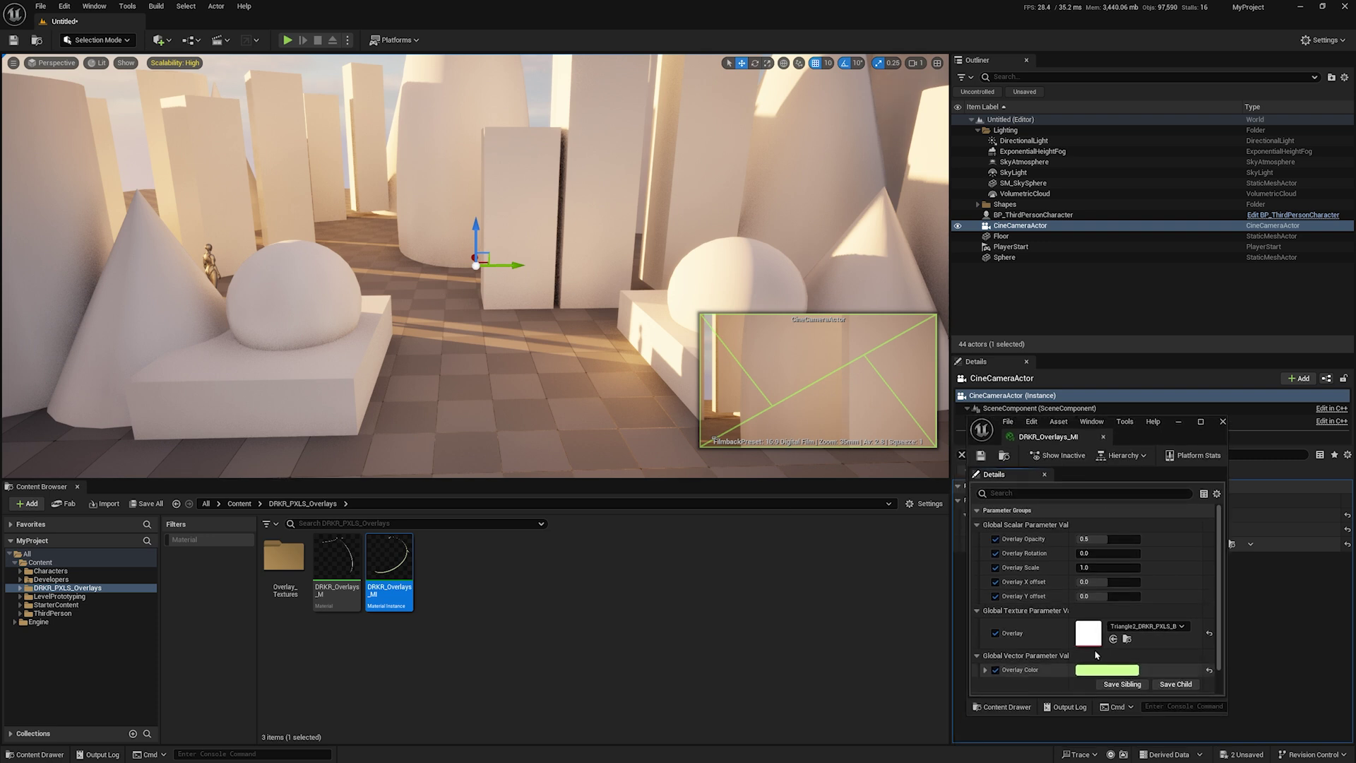
# Step: Filter the Overlay texture choices for "DRKR" and set the overlay to CenterRays_DRKR_PXLS
pyautogui.click(1181, 626)
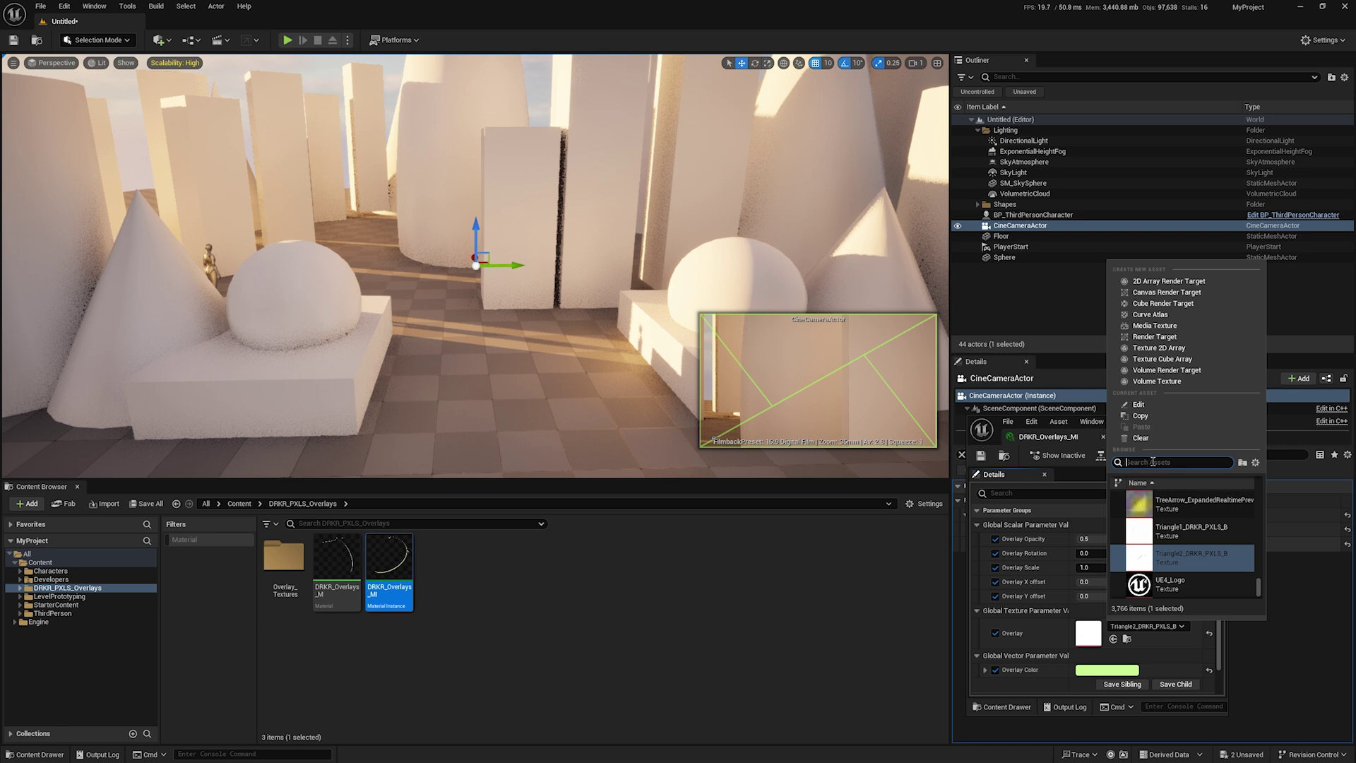
pyautogui.write('DRKR')
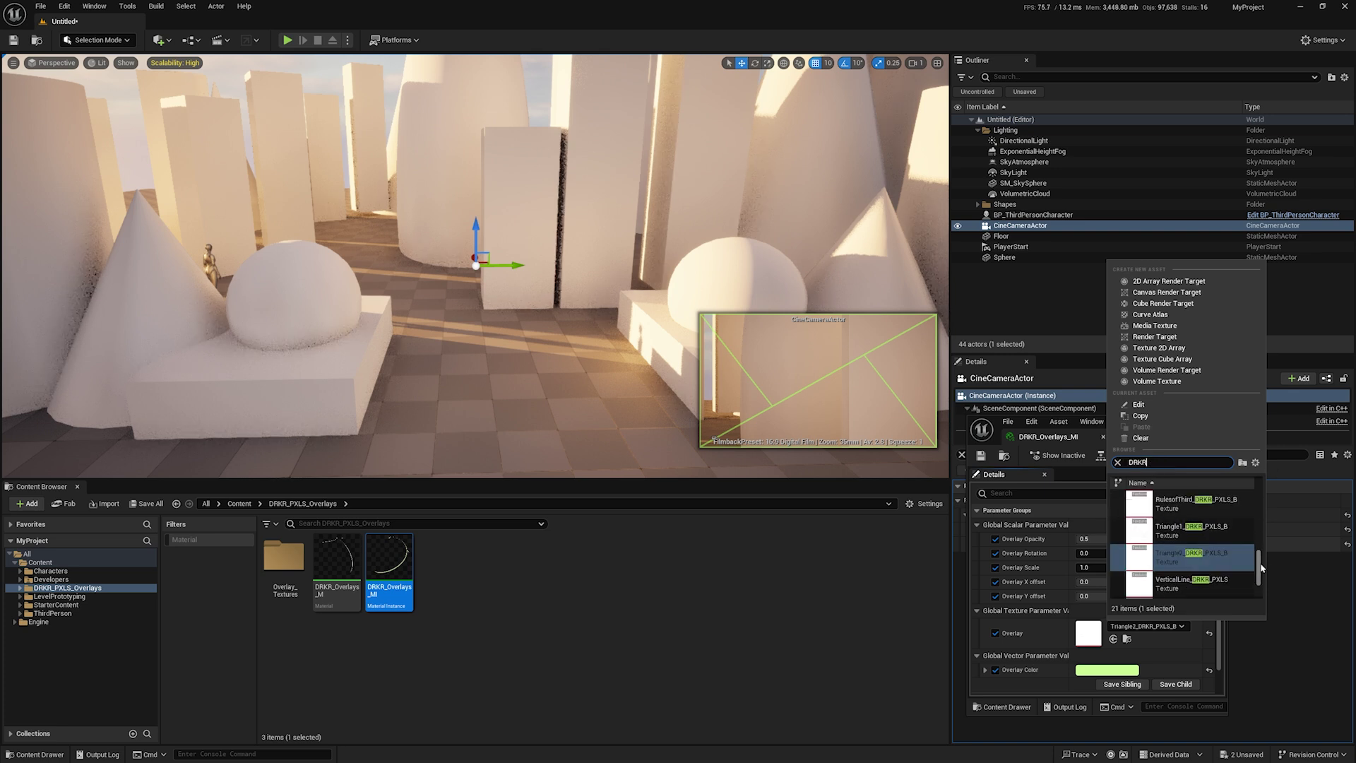
pyautogui.moveTo(1262, 567); pyautogui.dragTo(1269, 505)
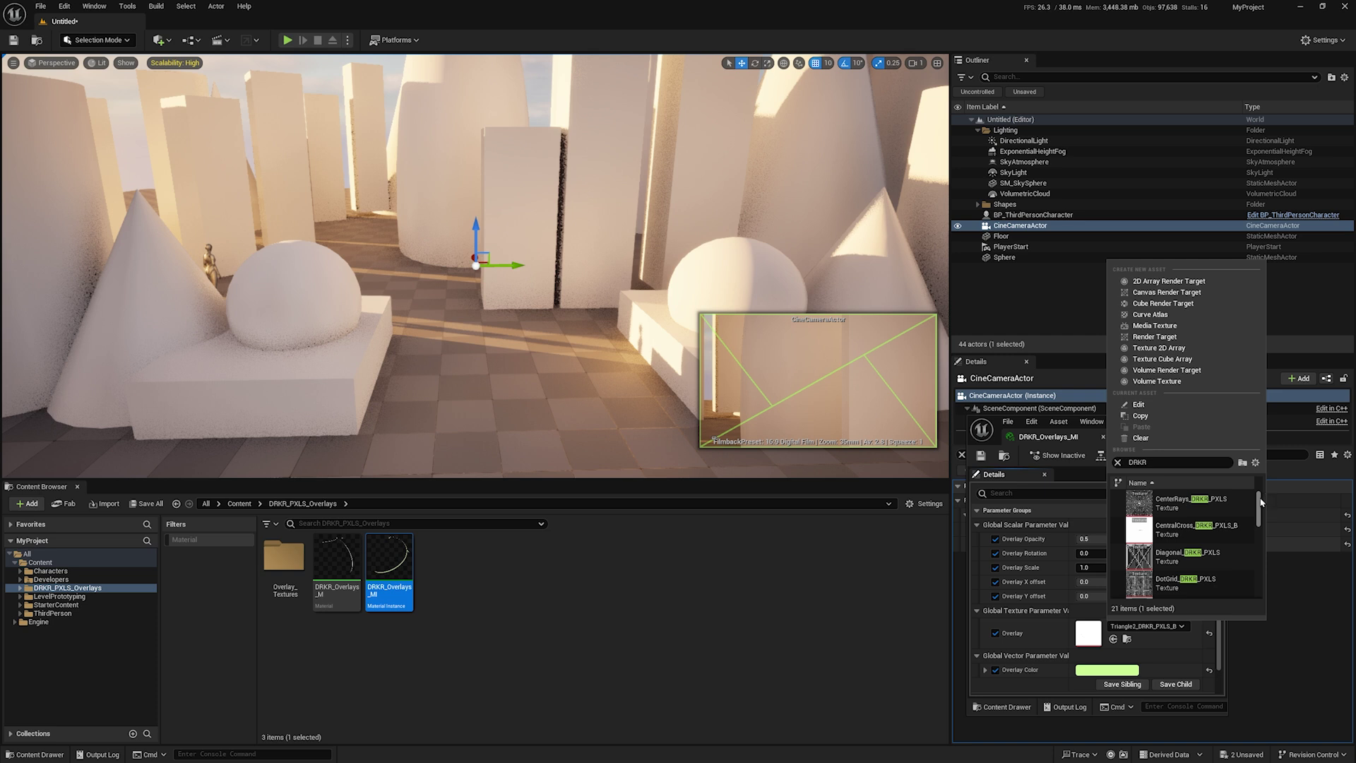
pyautogui.click(1174, 515)
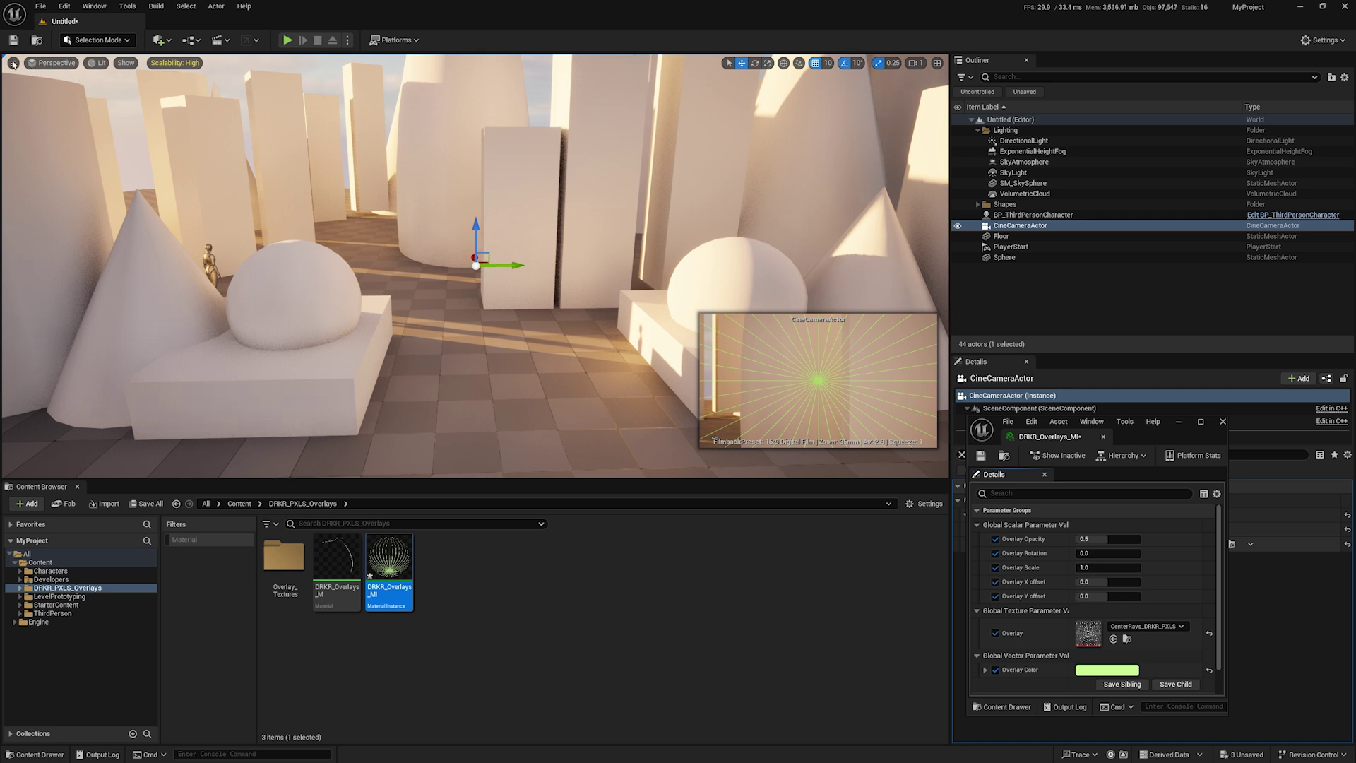
# Step: Switch the viewport to Cinematic Viewport and look through the CineCameraActor
pyautogui.click(13, 63)
pyautogui.click(35, 65)
pyautogui.click(35, 65)
pyautogui.click(65, 228)
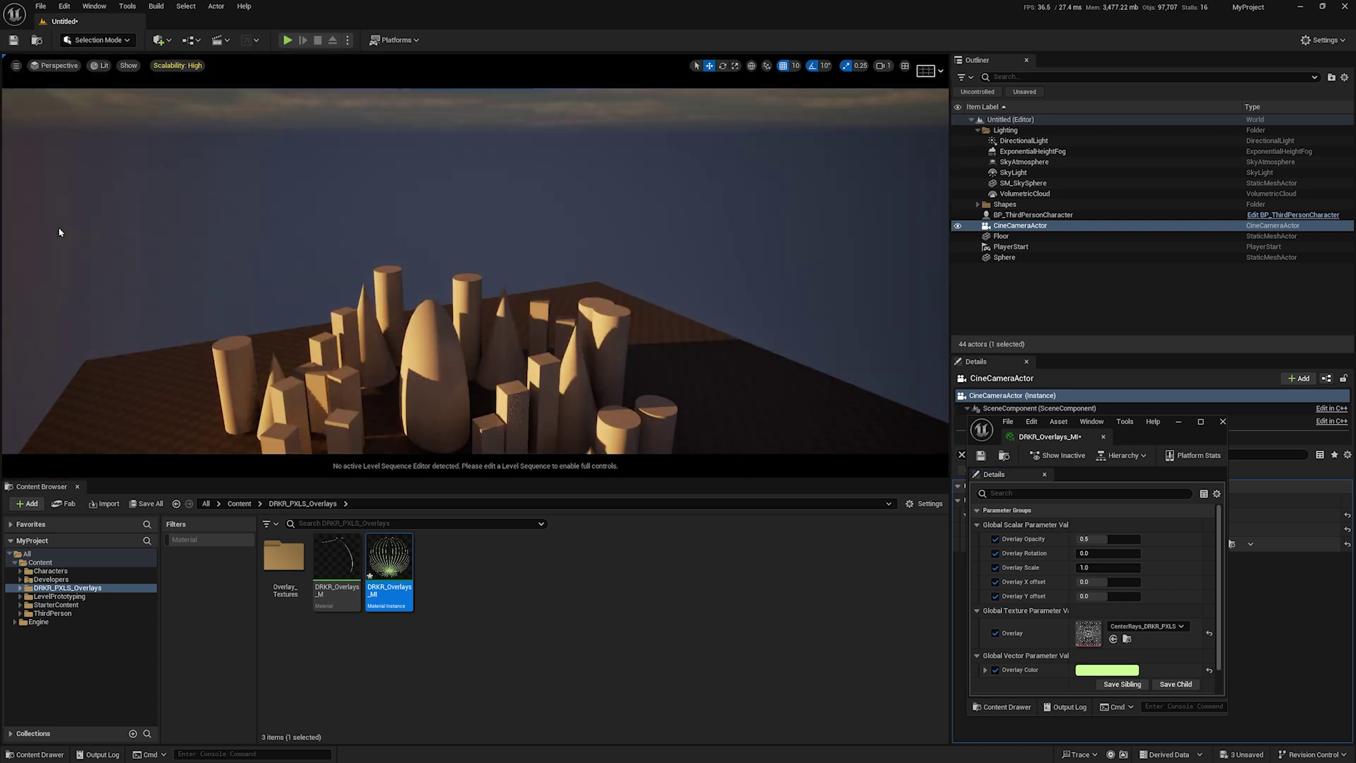
pyautogui.click(54, 66)
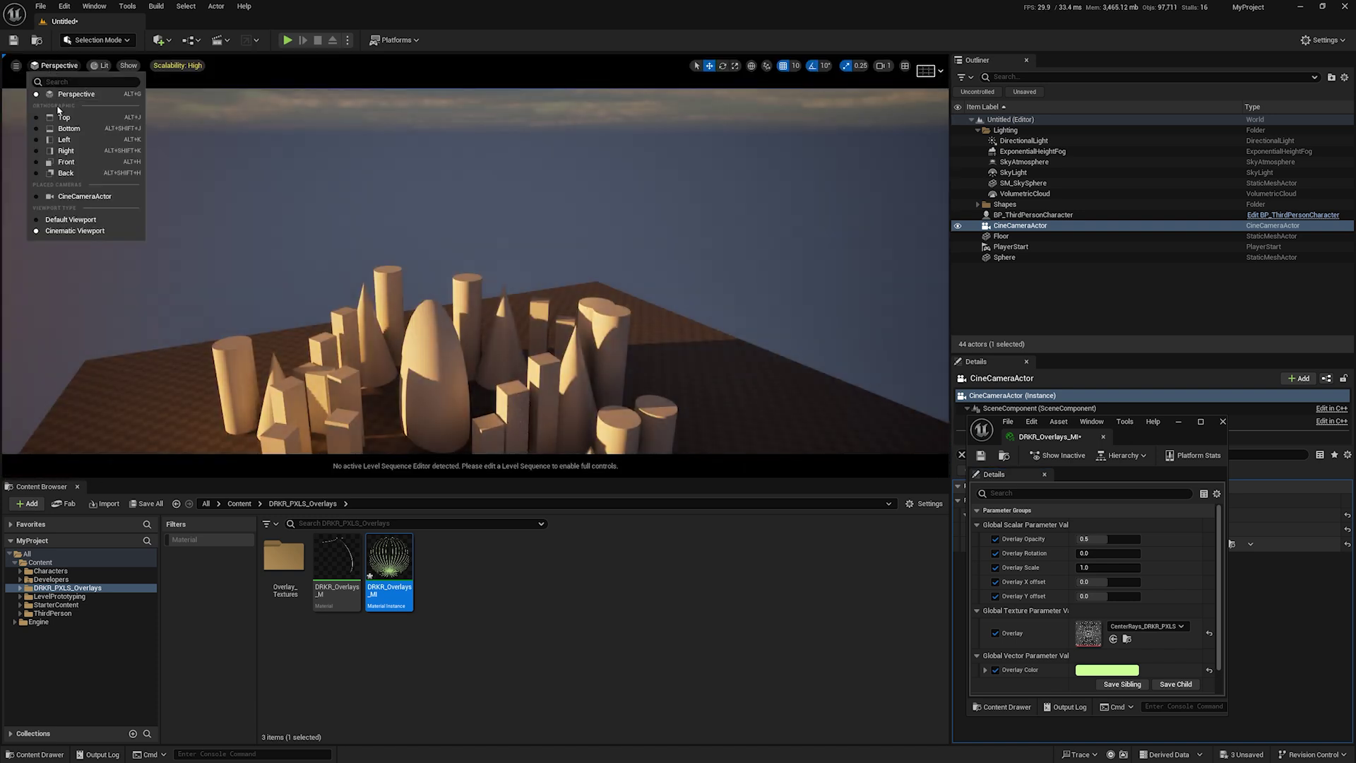
pyautogui.click(78, 197)
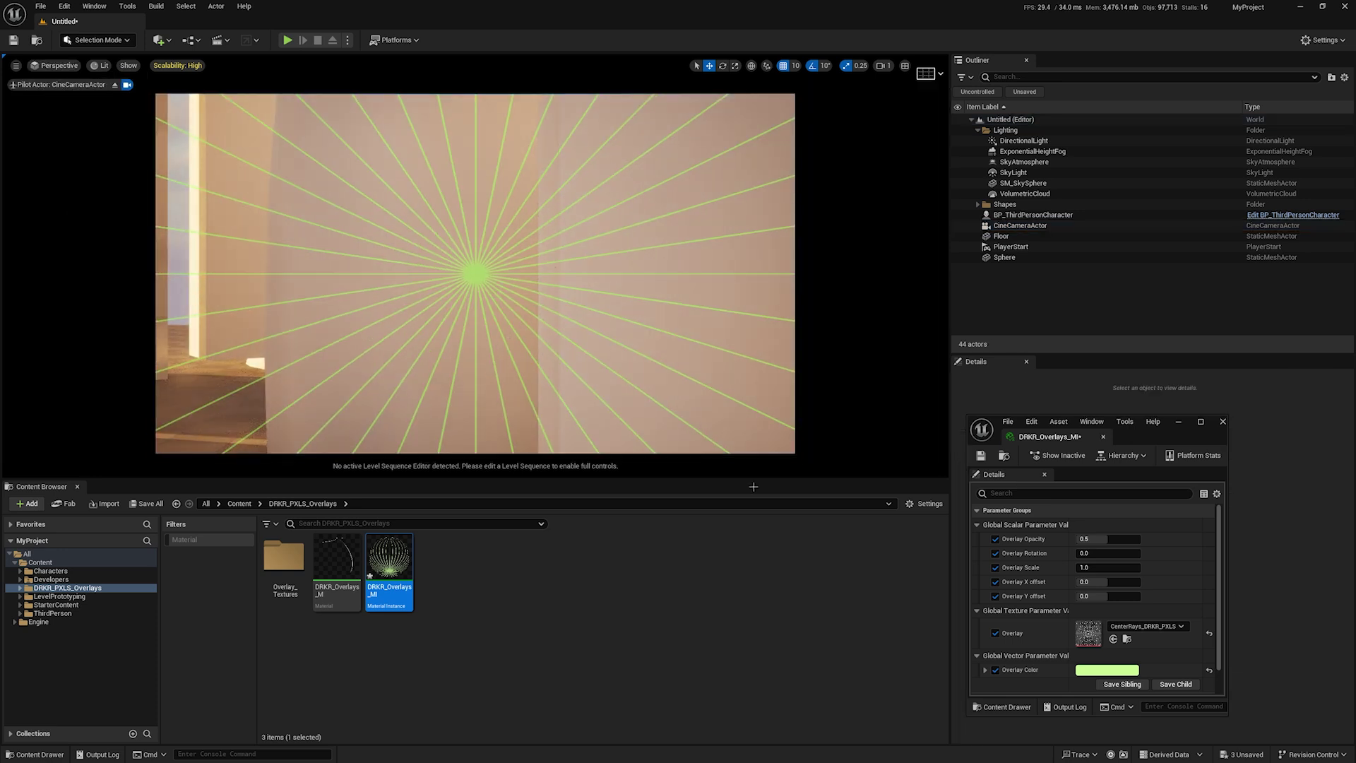
# Step: Nudge the material window aside, select the piloted CineCameraActor and reframe its shot on the two large cylinders with the sphere-topped blocks beyond
pyautogui.moveTo(1143, 438)
pyautogui.mouseDown()
pyautogui.moveTo(1131, 453)
pyautogui.moveTo(1145, 436)
pyautogui.moveTo(1169, 441)
pyautogui.mouseUp()
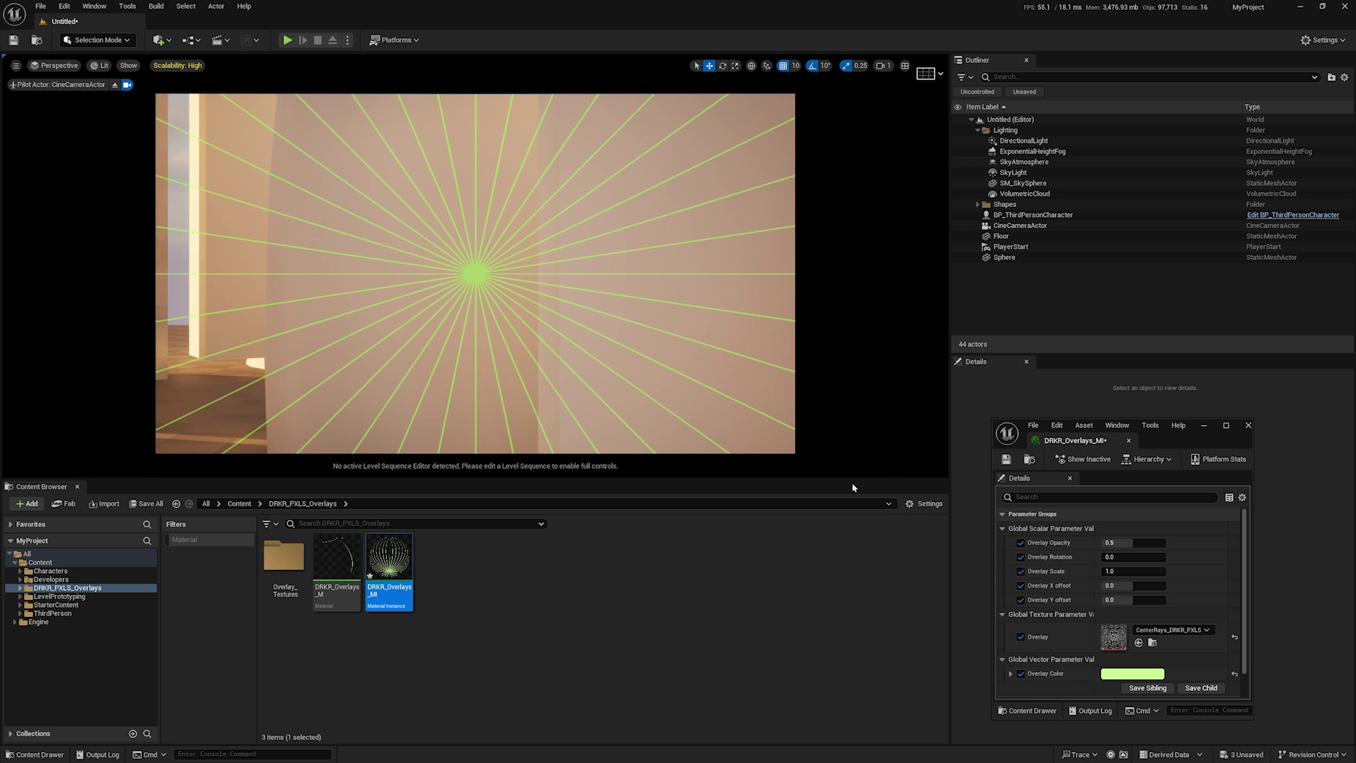
pyautogui.click(412, 393)
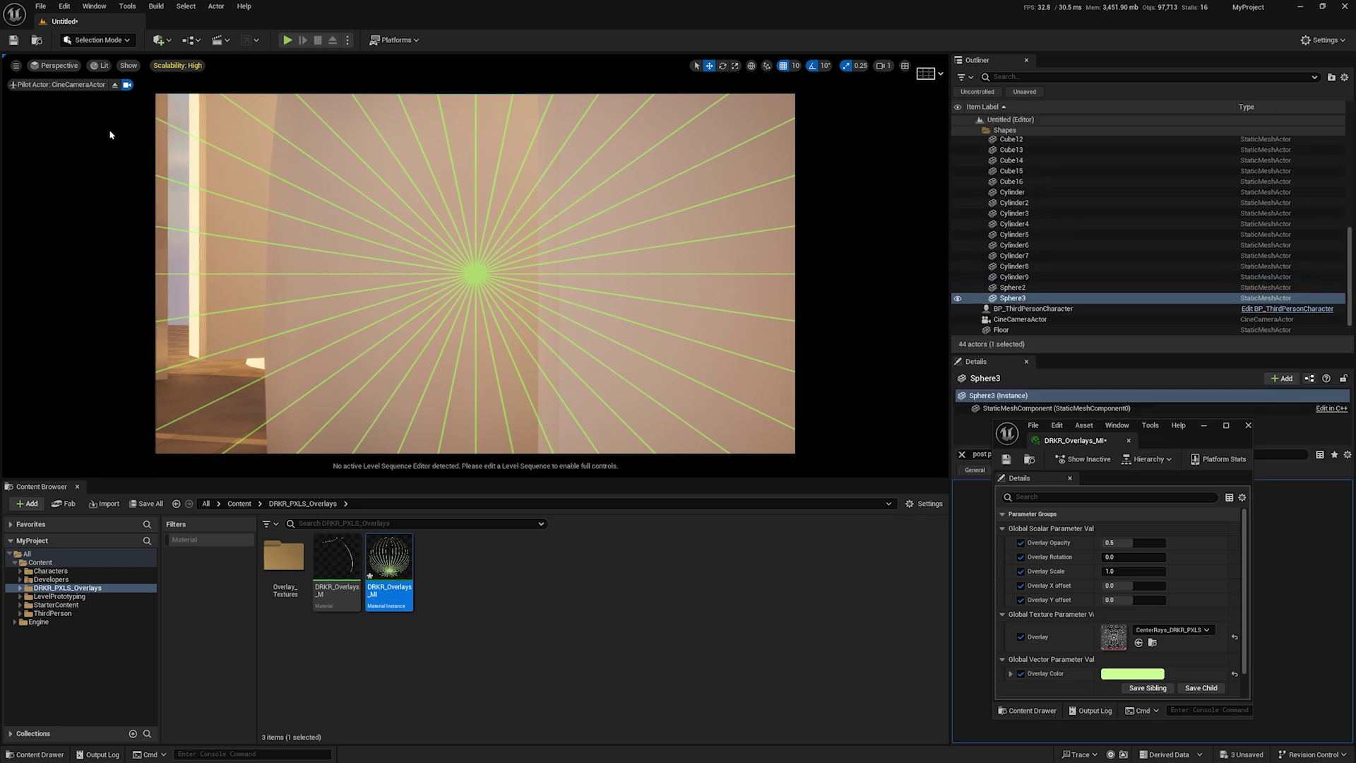
pyautogui.click(64, 85)
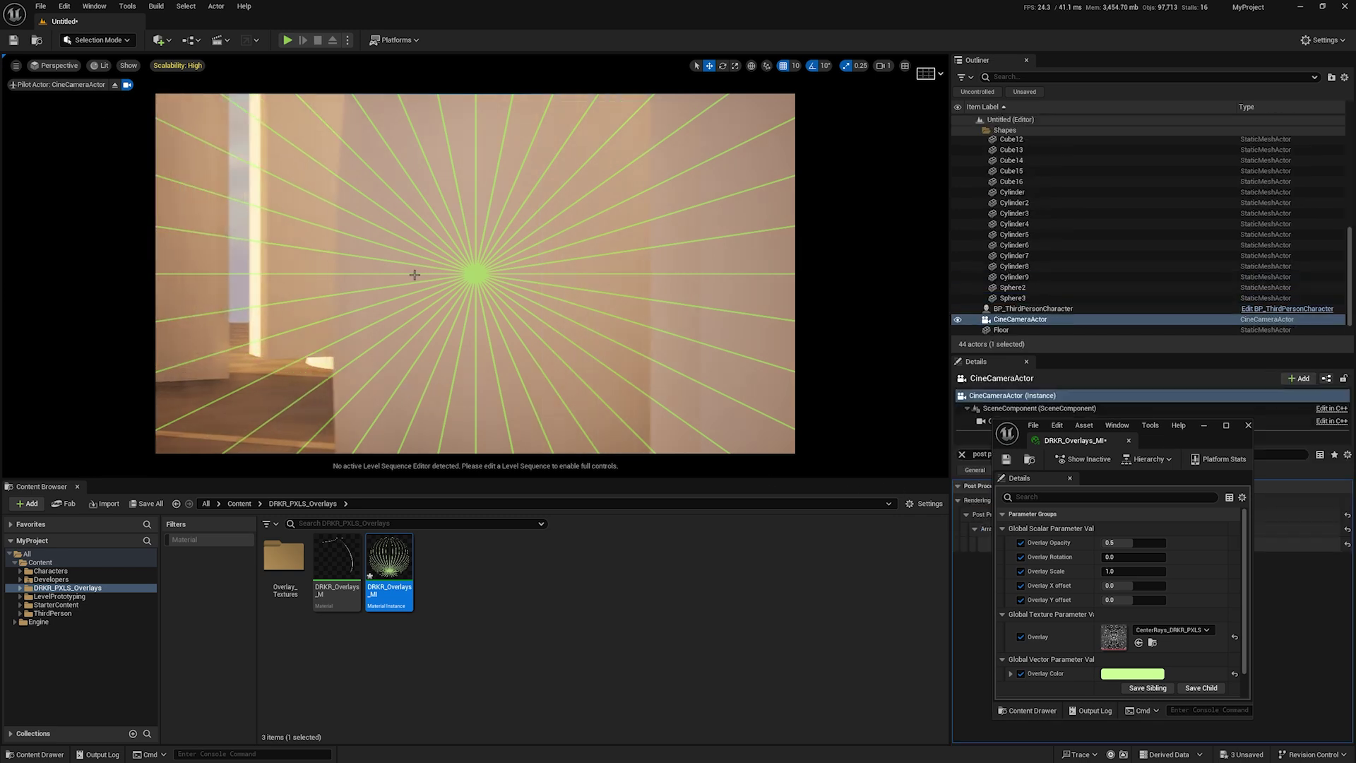
pyautogui.moveTo(415, 275); pyautogui.dragTo(457, 295, button='right')
# Step: Search the overlay textures for "golden", try GoldenRatio1_DRKR_PXLS_B and set the overlay to GoldenRatio4_DRKR_PXLS_B
pyautogui.click(1171, 629)
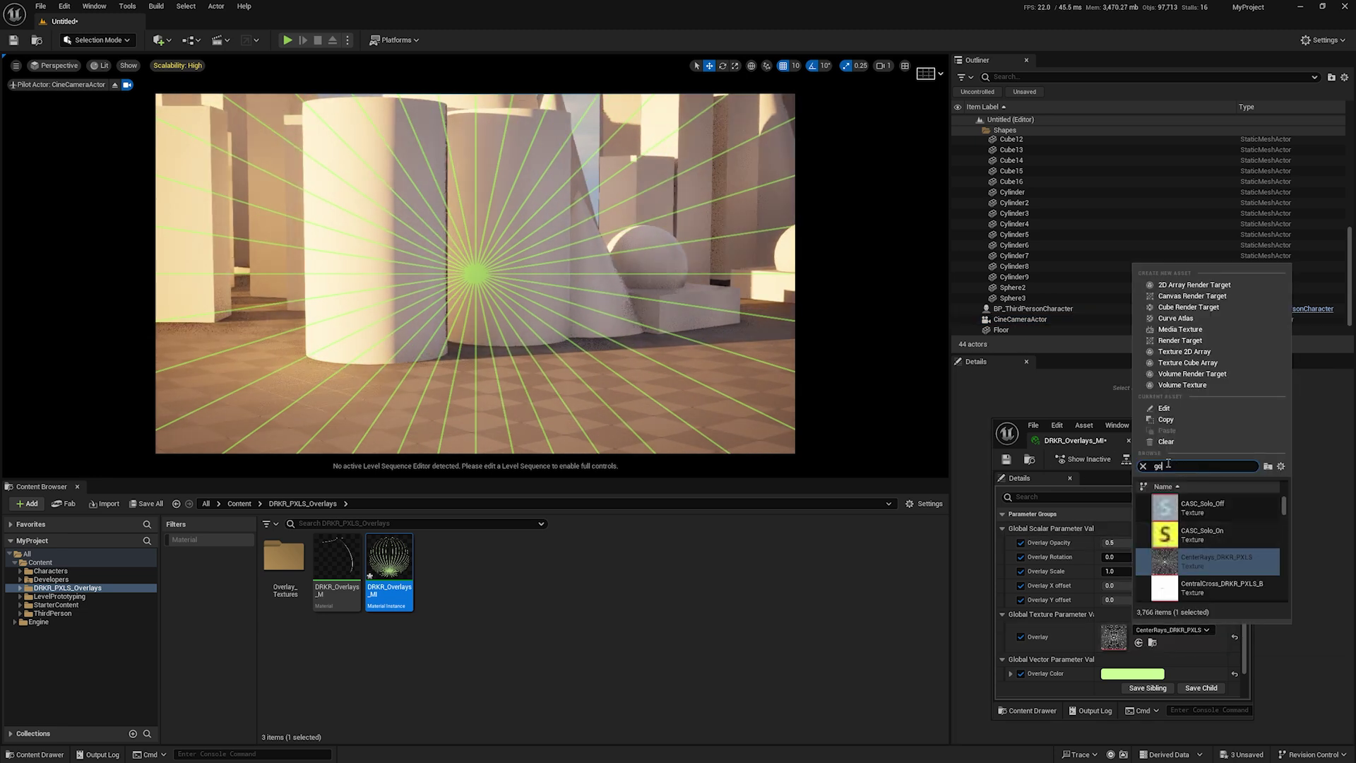
pyautogui.write('golden')
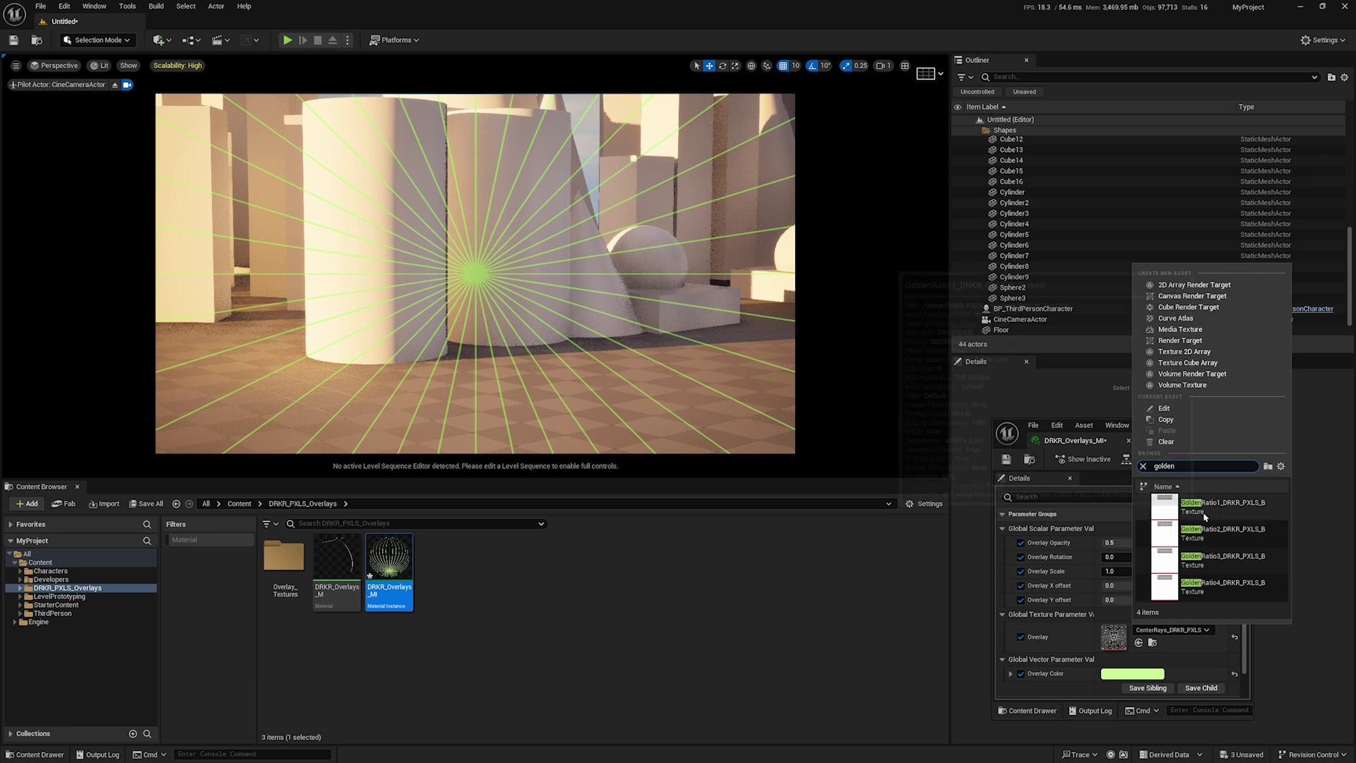
pyautogui.click(1205, 513)
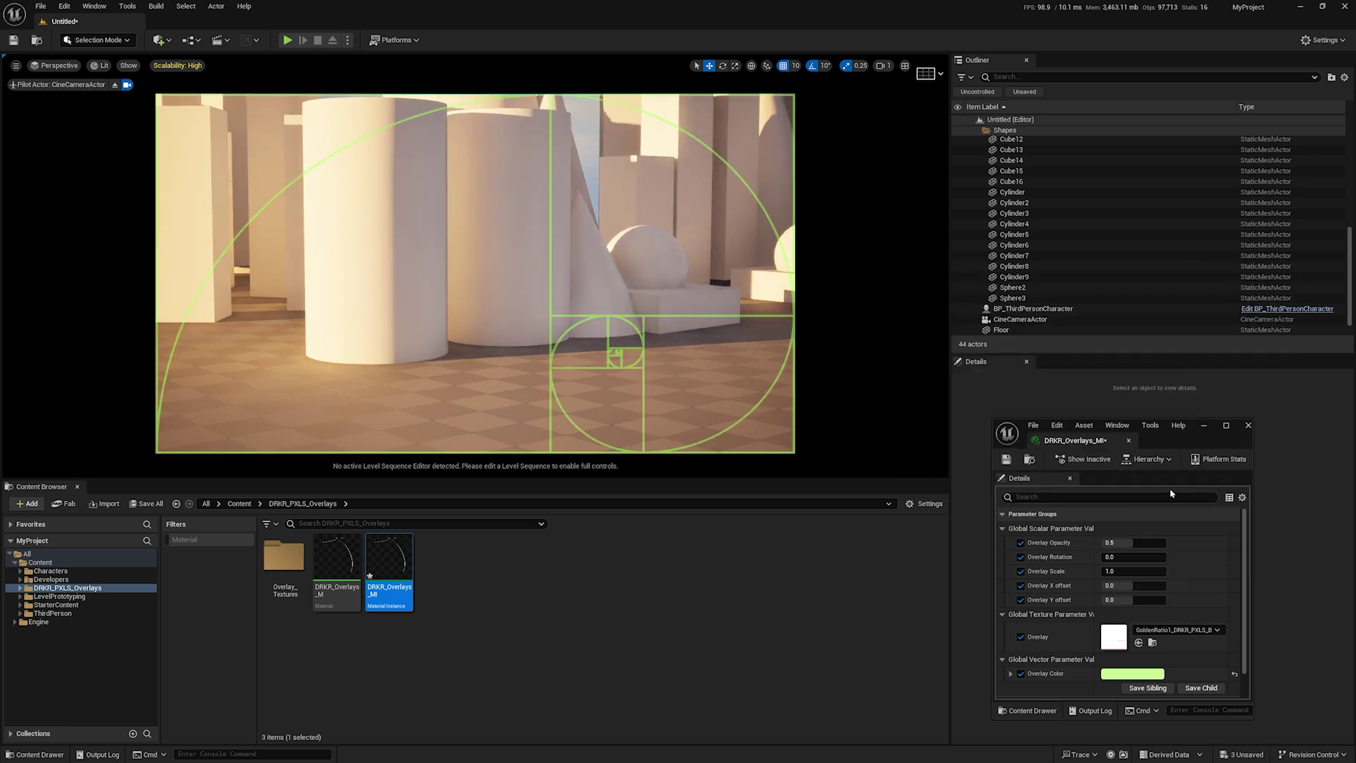
pyautogui.click(1217, 629)
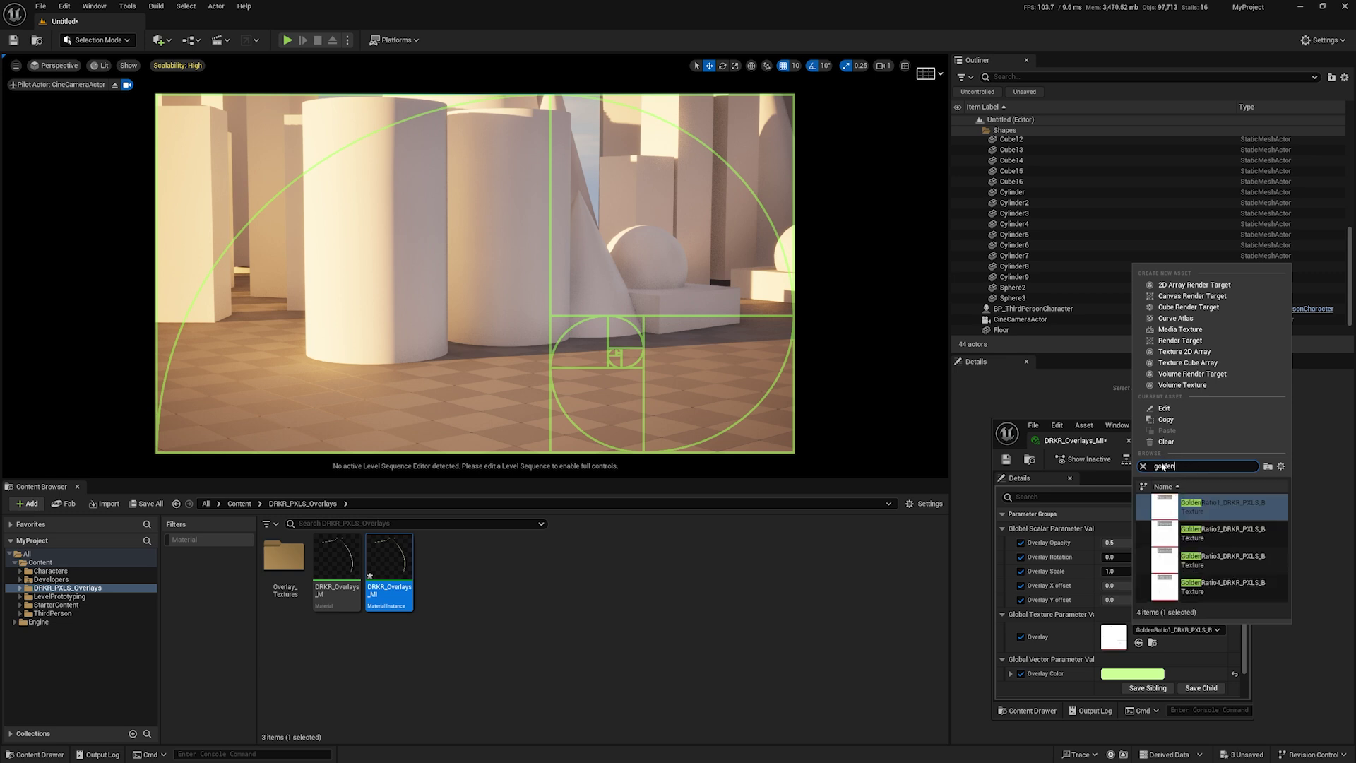
pyautogui.click(1201, 592)
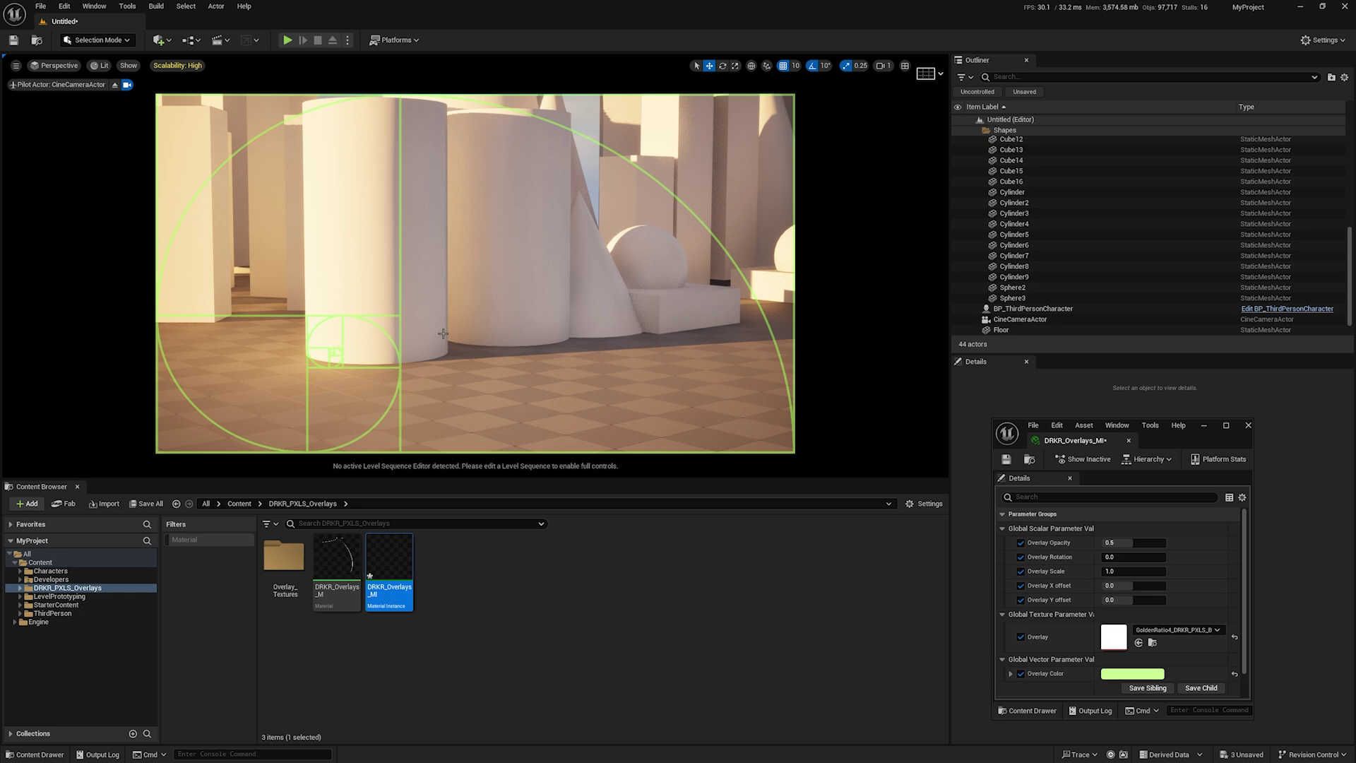
pyautogui.click(424, 396)
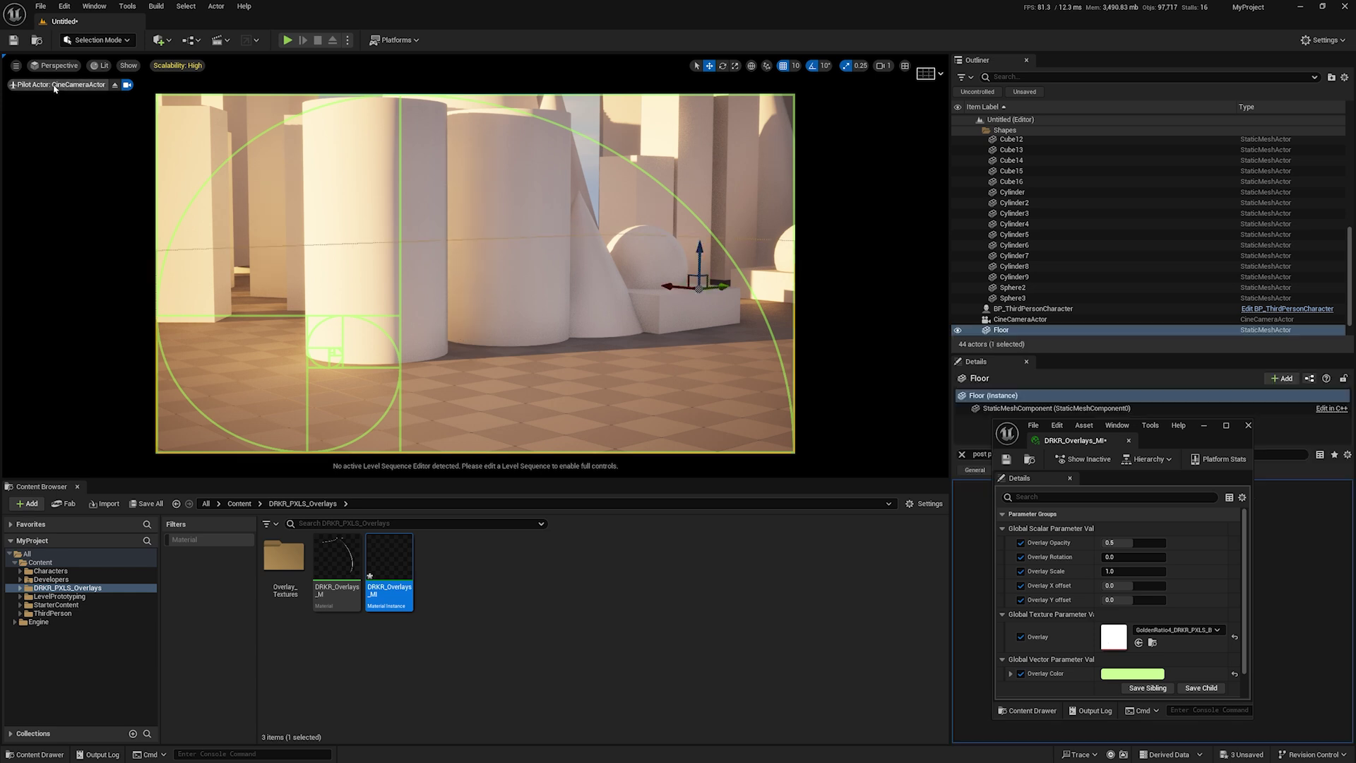
# Step: Reframe the piloted camera so the character stands at the golden spiral's centre, beside the large sunlit cylinder
pyautogui.press('w')
pyautogui.moveTo(211, 220); pyautogui.dragTo(233, 233, button='right')
pyautogui.moveTo(520, 163); pyautogui.dragTo(706, 250, button='right')
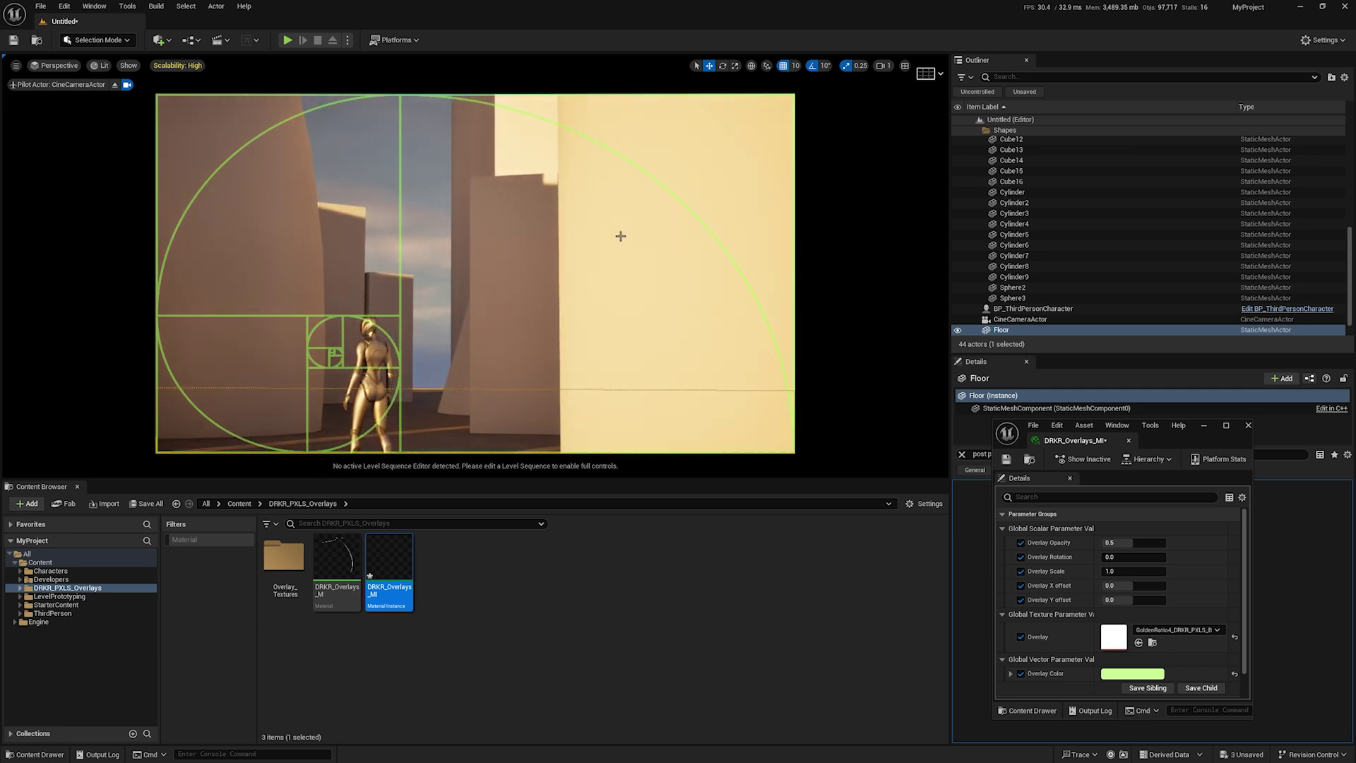
pyautogui.moveTo(646, 288); pyautogui.dragTo(599, 280, button='right')
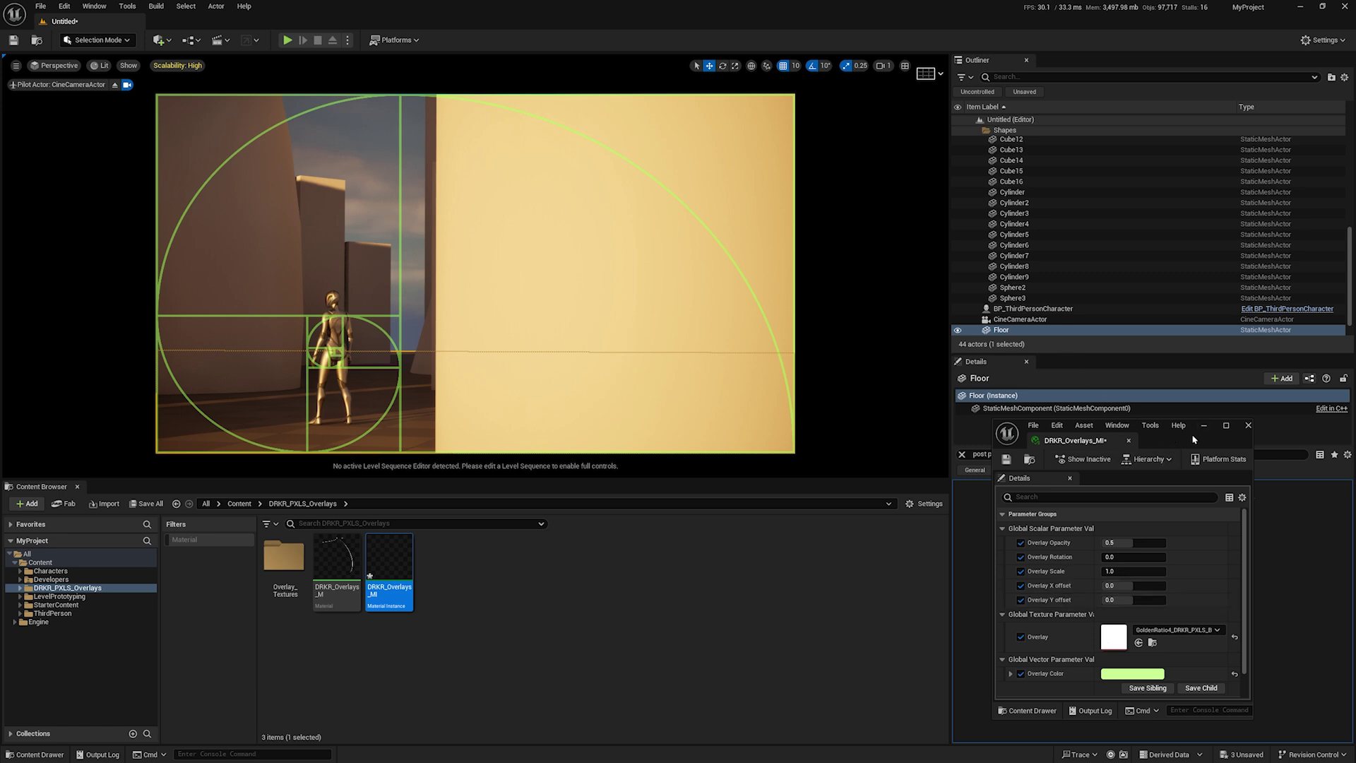
# Step: Move the material window aside, filter the Outliner for "cine" and select the CineCameraActor
pyautogui.moveTo(1191, 425); pyautogui.dragTo(846, 430)
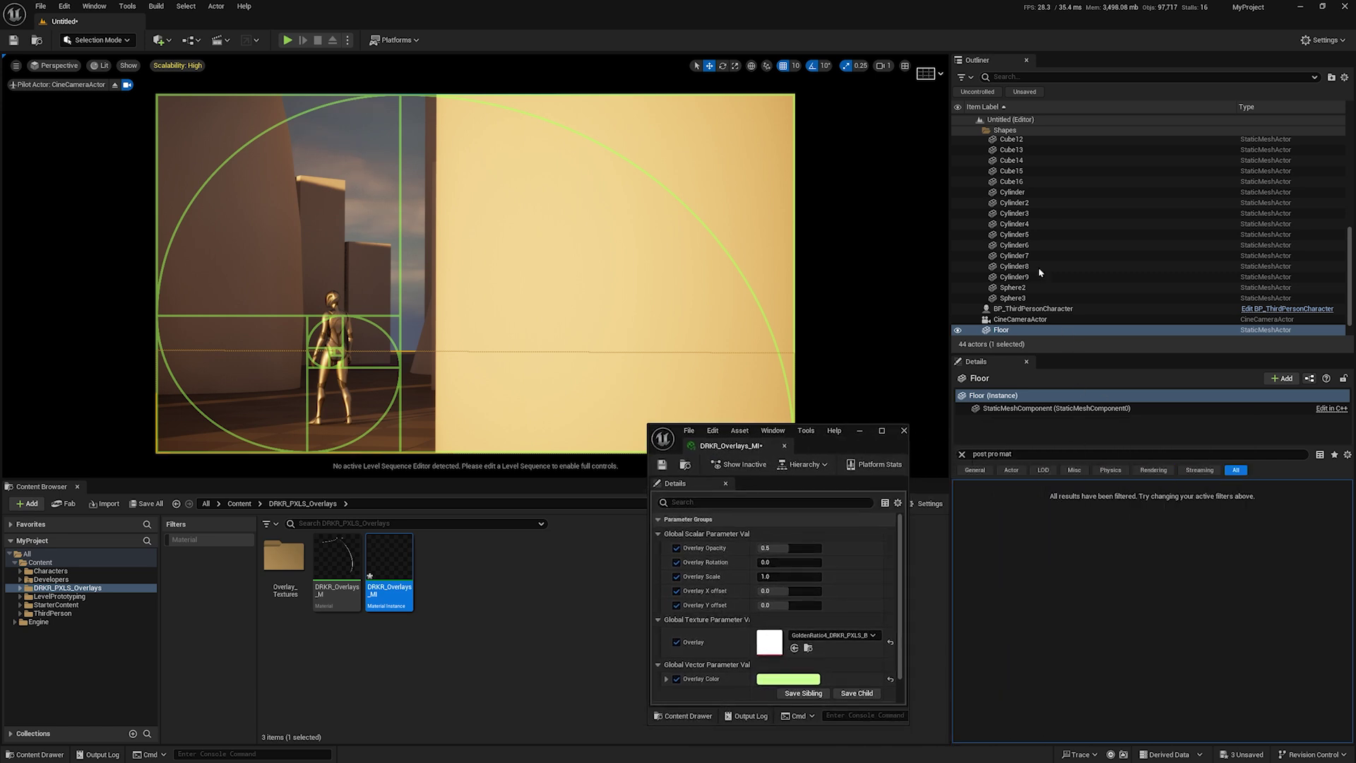
pyautogui.click(1043, 78)
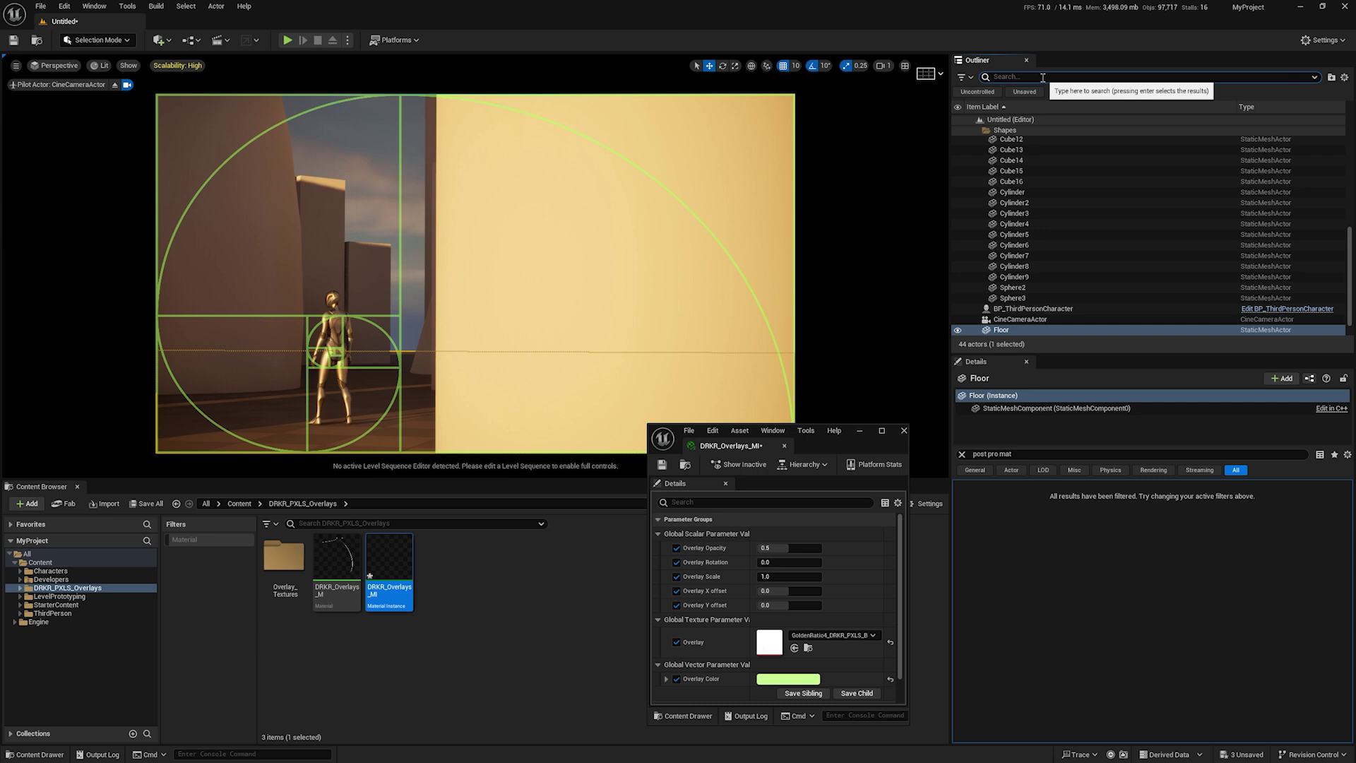
pyautogui.write('cinem')
pyautogui.press('BackSpace')
pyautogui.press('BackSpace')
pyautogui.click(1047, 131)
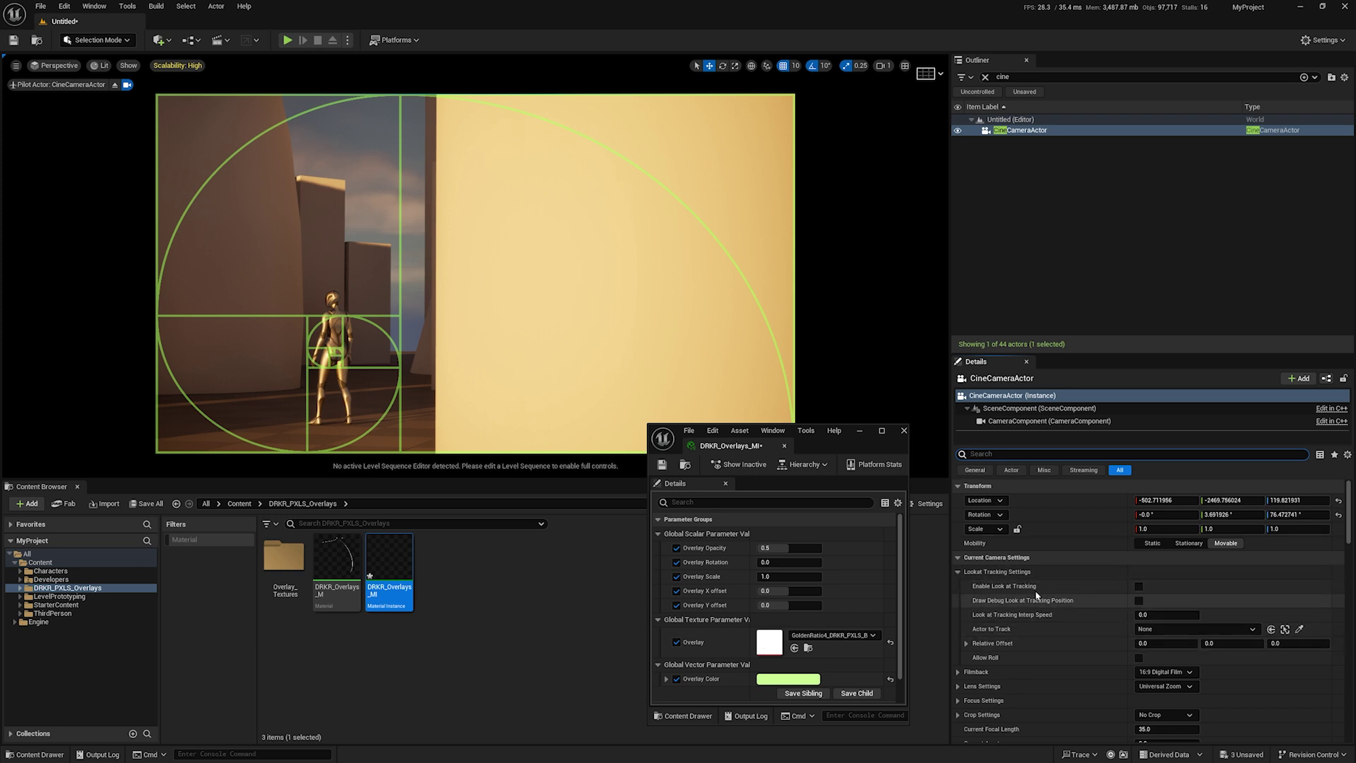
# Step: Collapse the Lookat Tracking Settings and set the camera's Current Focal Length to 20
pyautogui.click(959, 571)
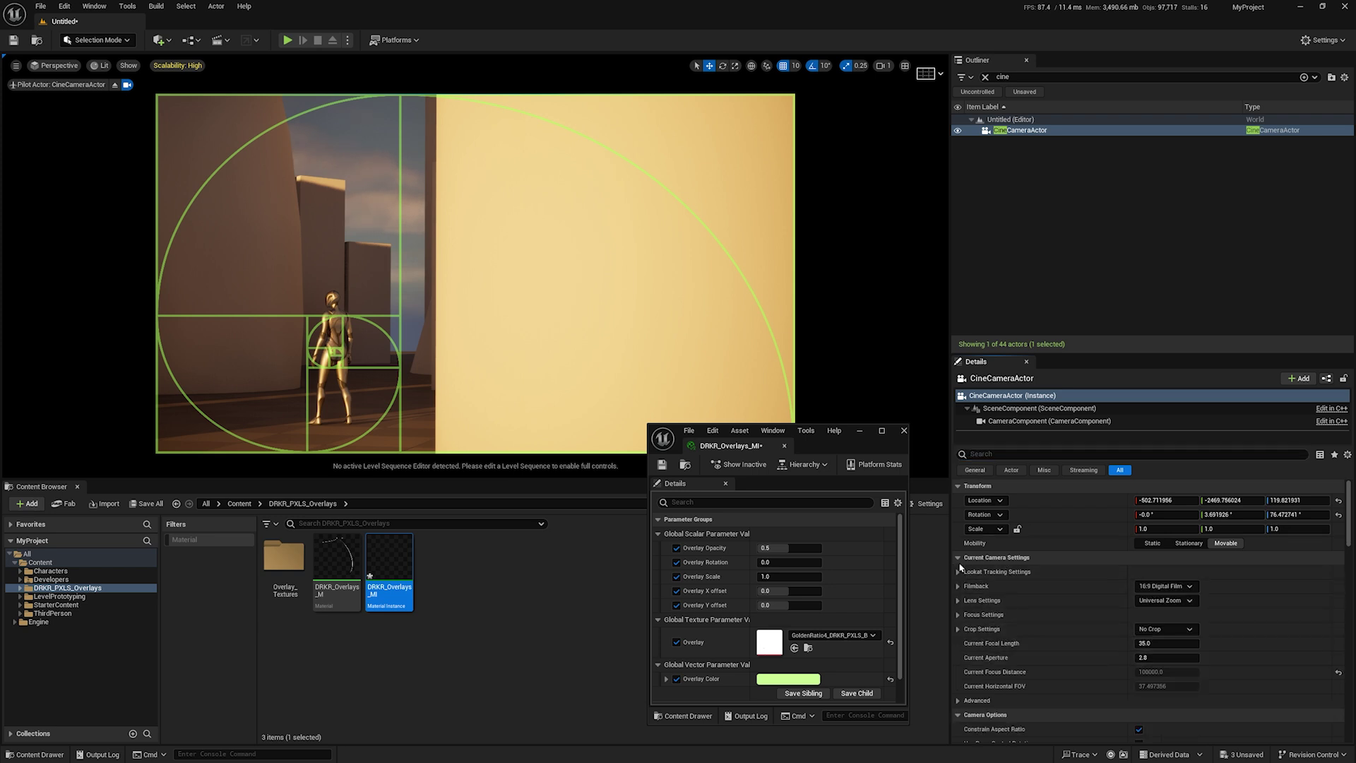
pyautogui.click(1169, 643)
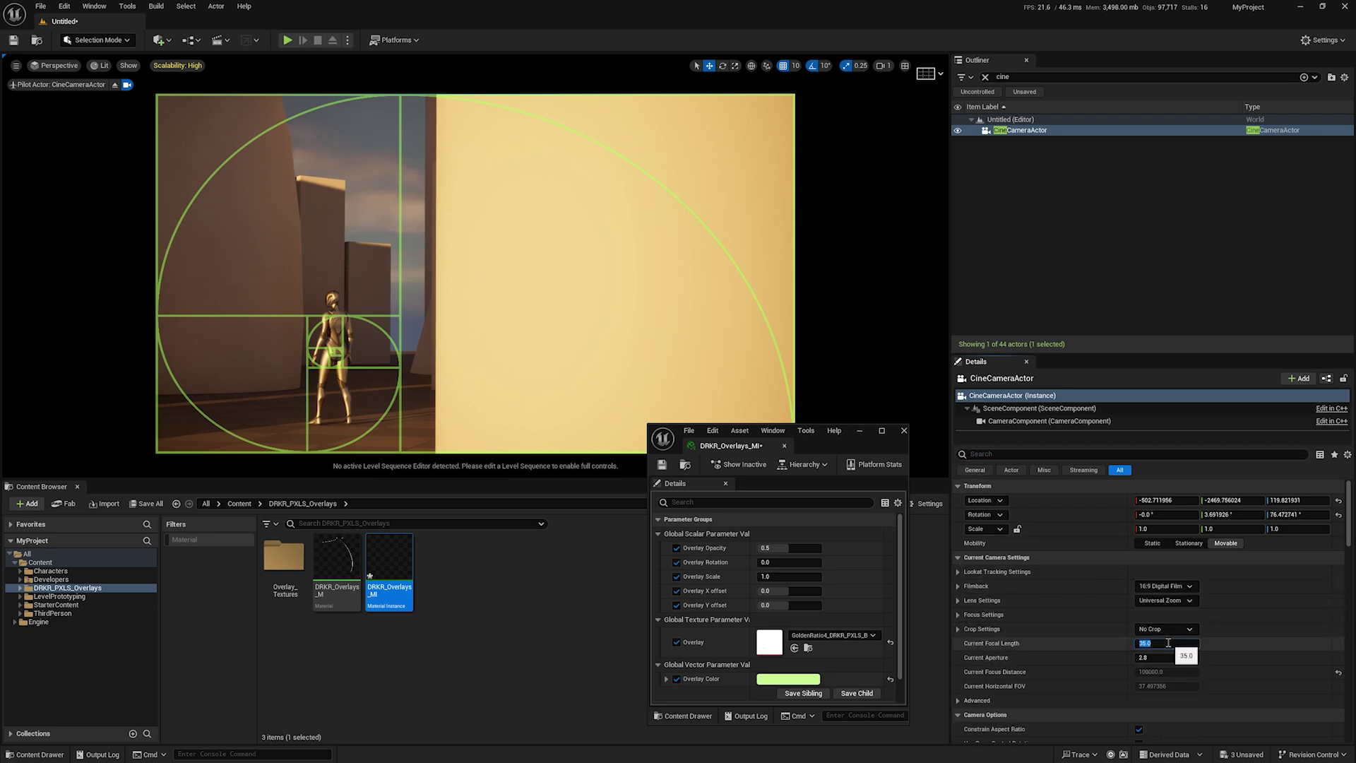
pyautogui.write('20')
pyautogui.press('Return')
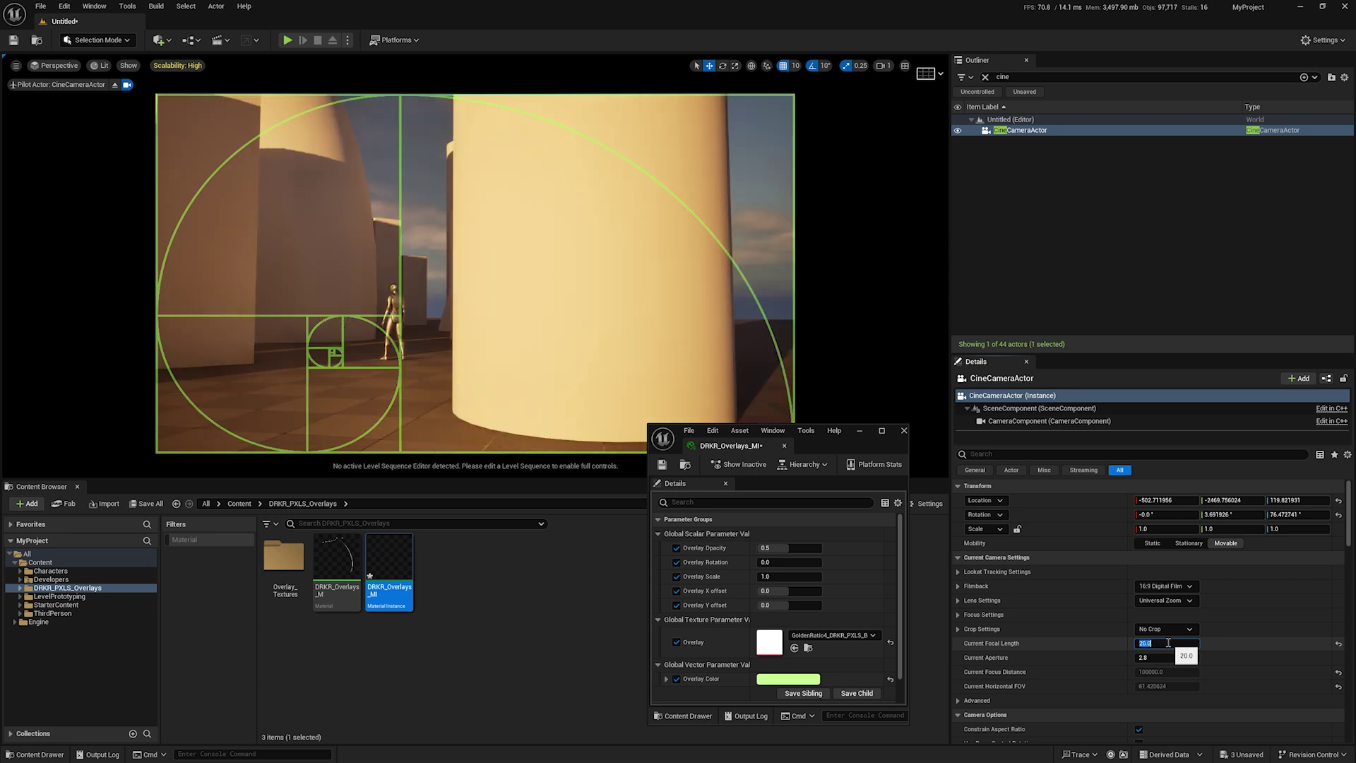
# Step: Reframe the wider shot past the large cylinder and shift the third-person character across the gap between the buildings
pyautogui.press('w')
pyautogui.moveTo(461, 324); pyautogui.dragTo(415, 324, button='right')
pyautogui.press('w')
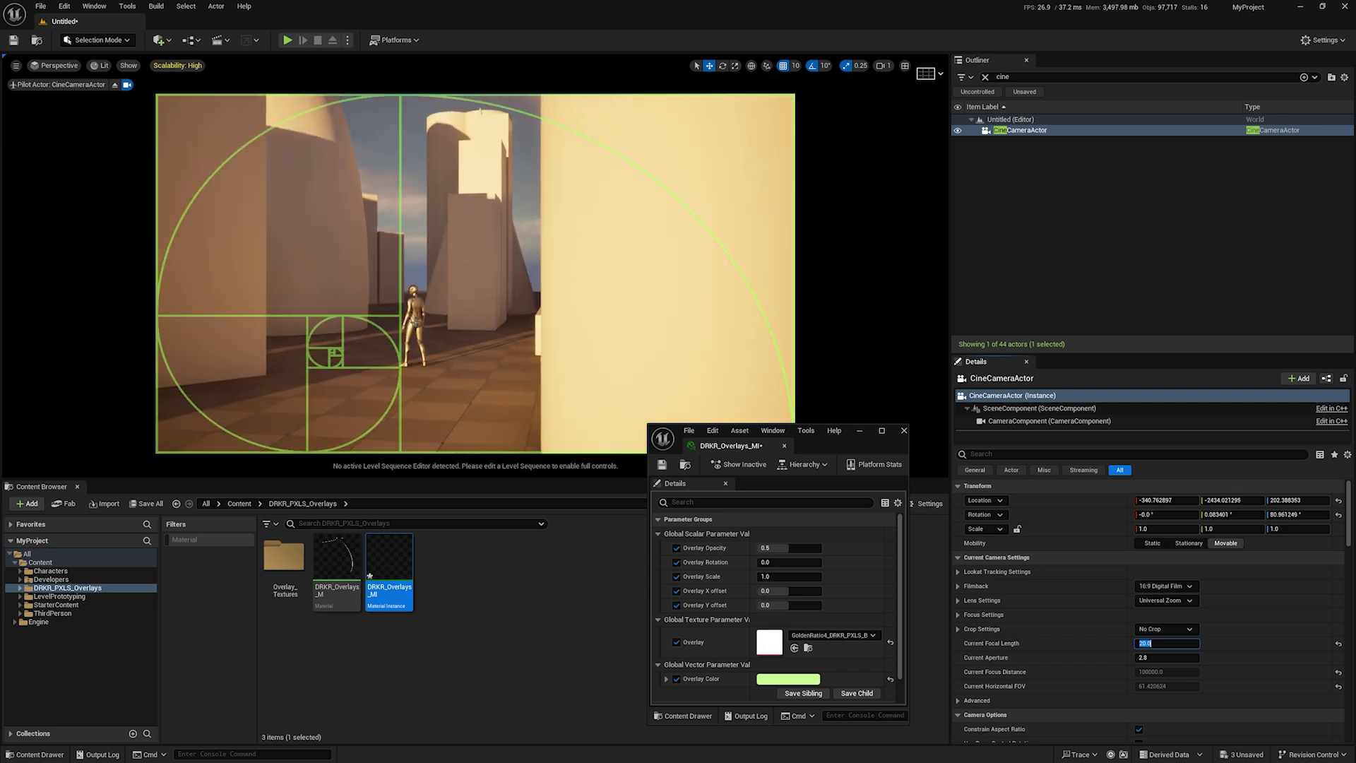
pyautogui.click(416, 323)
pyautogui.moveTo(381, 328); pyautogui.dragTo(446, 328)
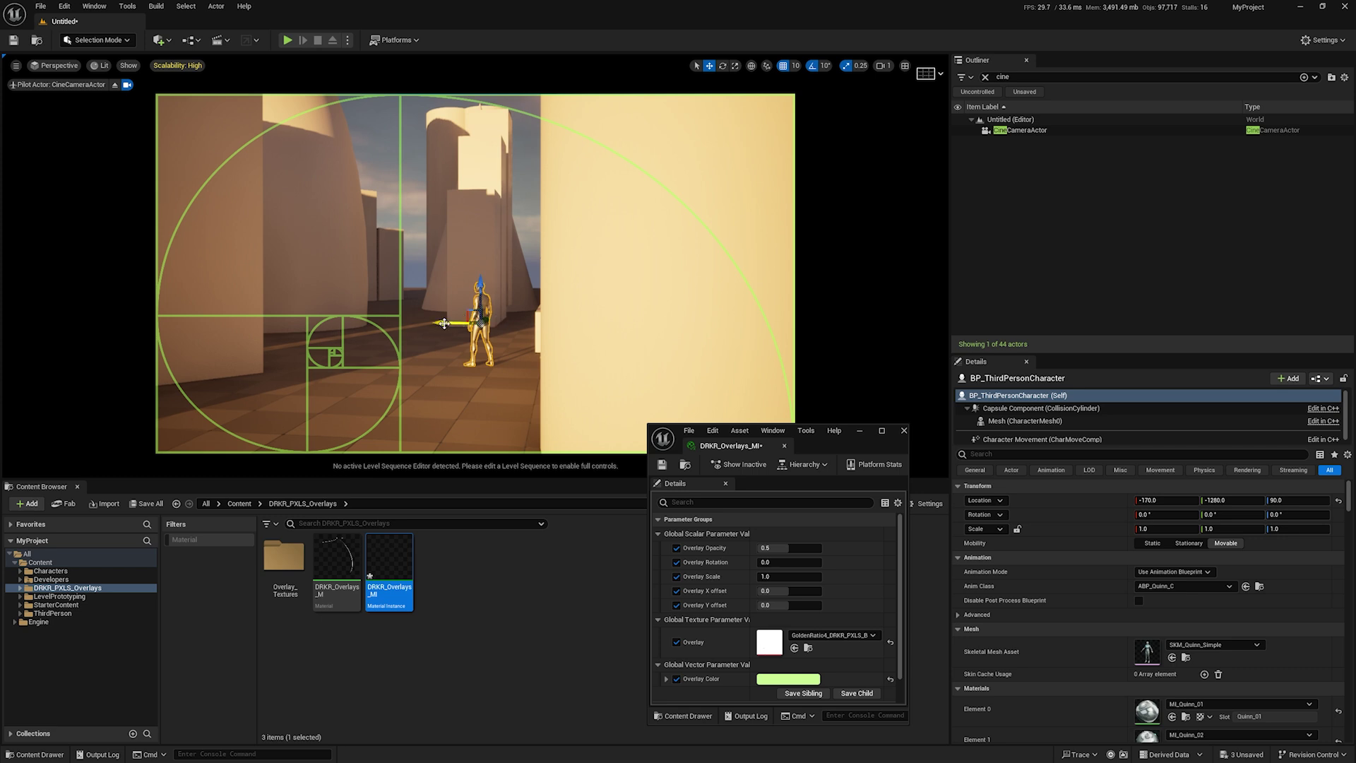
# Step: Move the character out onto the open floor and reframe with it near the spiral's centre and the sphere-topped block in the foreground
pyautogui.moveTo(549, 324); pyautogui.dragTo(441, 309, button='right')
pyautogui.moveTo(461, 337); pyautogui.dragTo(789, 363)
pyautogui.moveTo(790, 363); pyautogui.dragTo(477, 346, button='right')
pyautogui.click(477, 351)
pyautogui.moveTo(470, 347); pyautogui.dragTo(624, 446)
pyautogui.click(487, 318)
pyautogui.moveTo(481, 312); pyautogui.dragTo(616, 414)
pyautogui.moveTo(532, 428); pyautogui.dragTo(535, 393, button='right')
pyautogui.press('s')
# Step: Scale down the foreground sphere and its block together, and reframe so the character stands on the spiral's centre
pyautogui.click(561, 408)
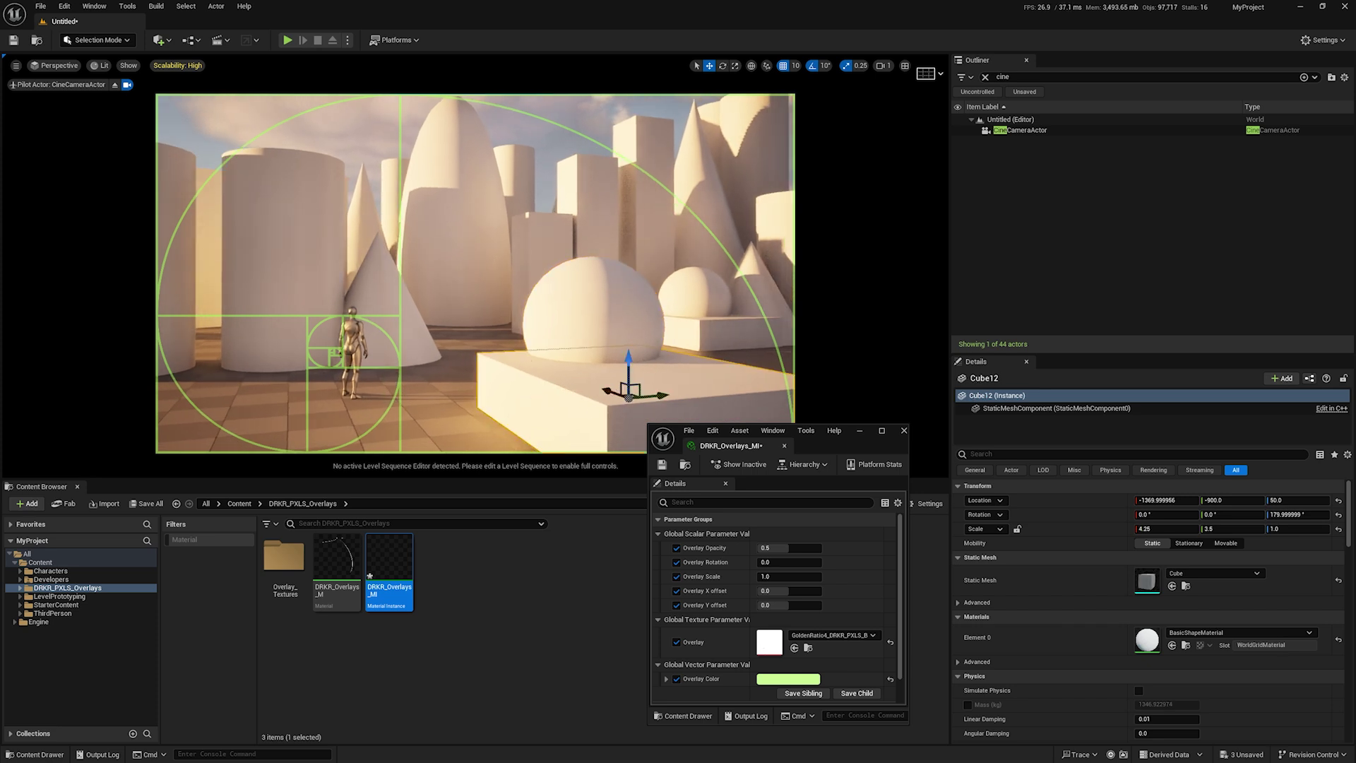
pyautogui.click(571, 339)
pyautogui.keyDown('ctrl'); pyautogui.click(572, 416); pyautogui.keyUp('ctrl')
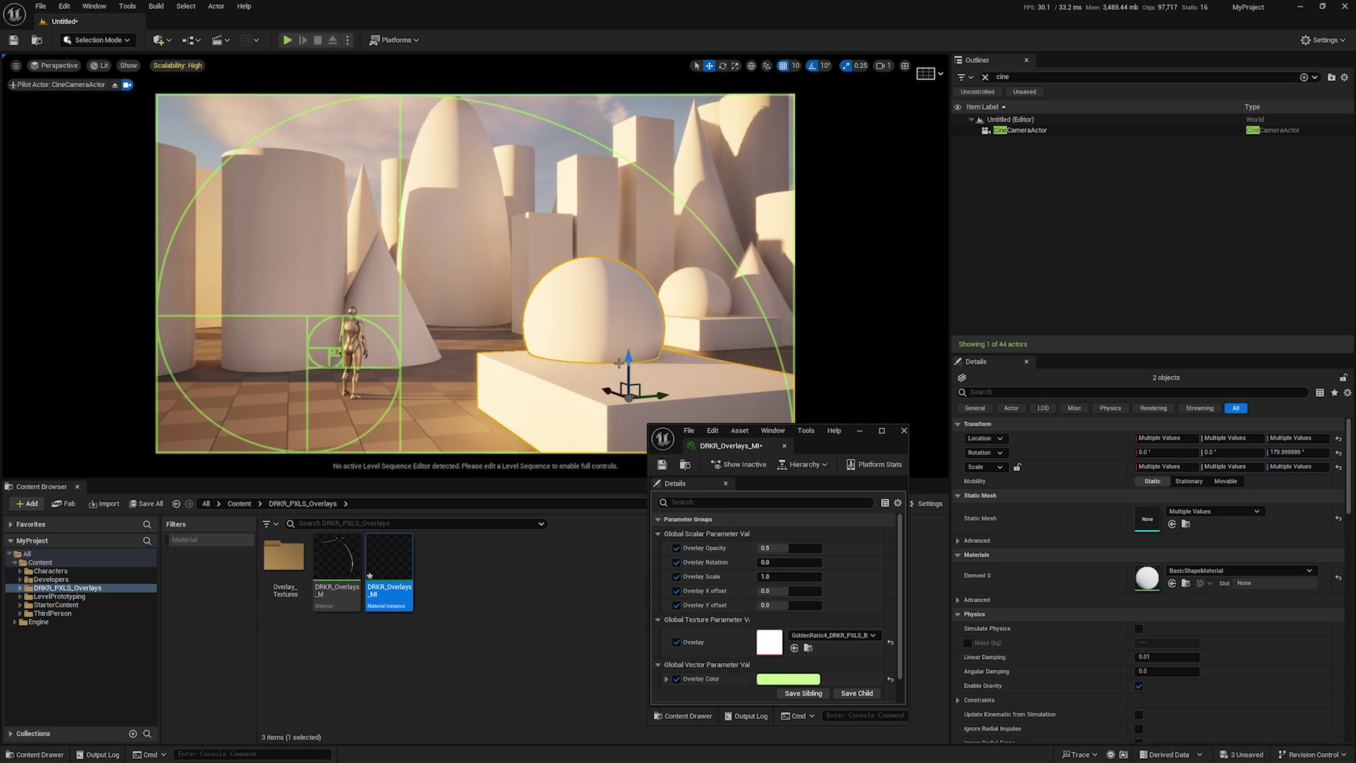
pyautogui.press('r')
pyautogui.moveTo(628, 402); pyautogui.dragTo(613, 426)
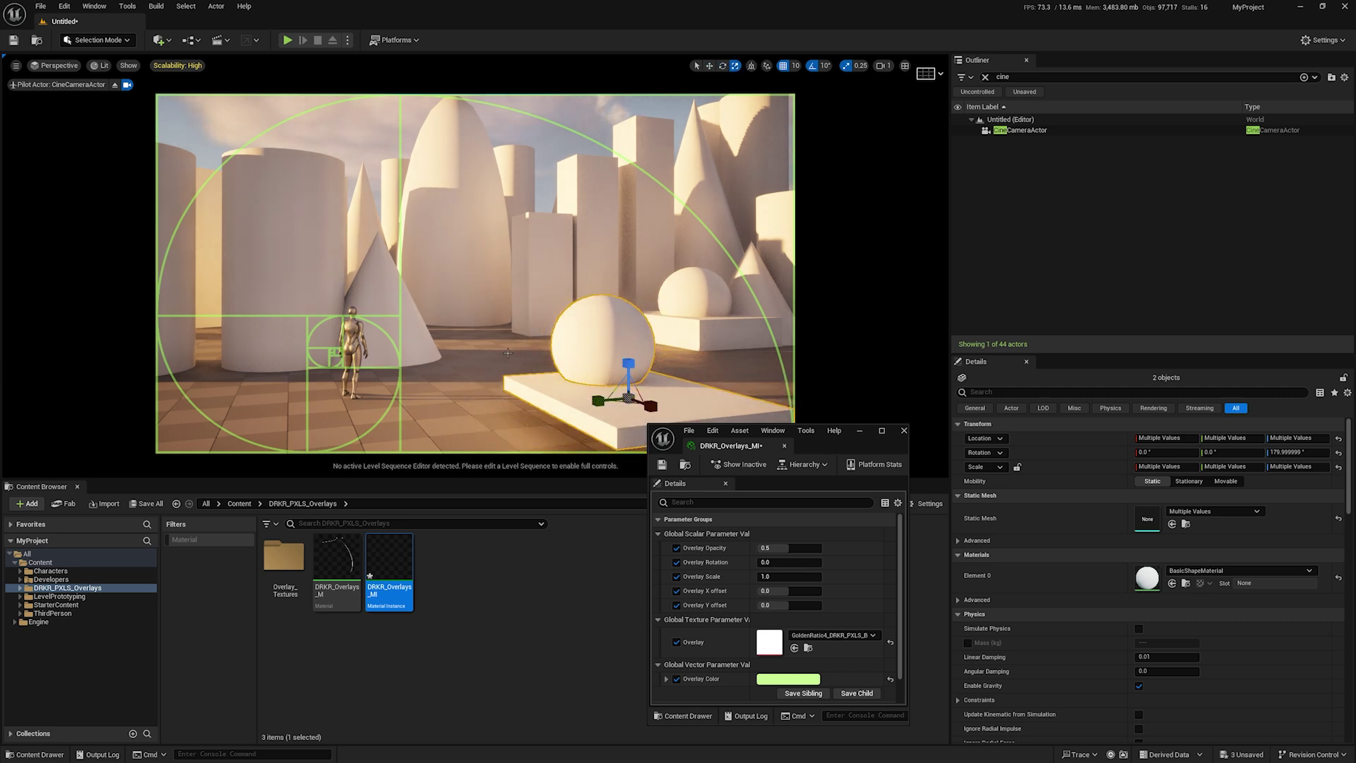
pyautogui.press('w')
pyautogui.moveTo(443, 374)
pyautogui.mouseDown(button='right')
pyautogui.moveTo(456, 365)
pyautogui.moveTo(442, 356)
pyautogui.mouseUp(button='right')
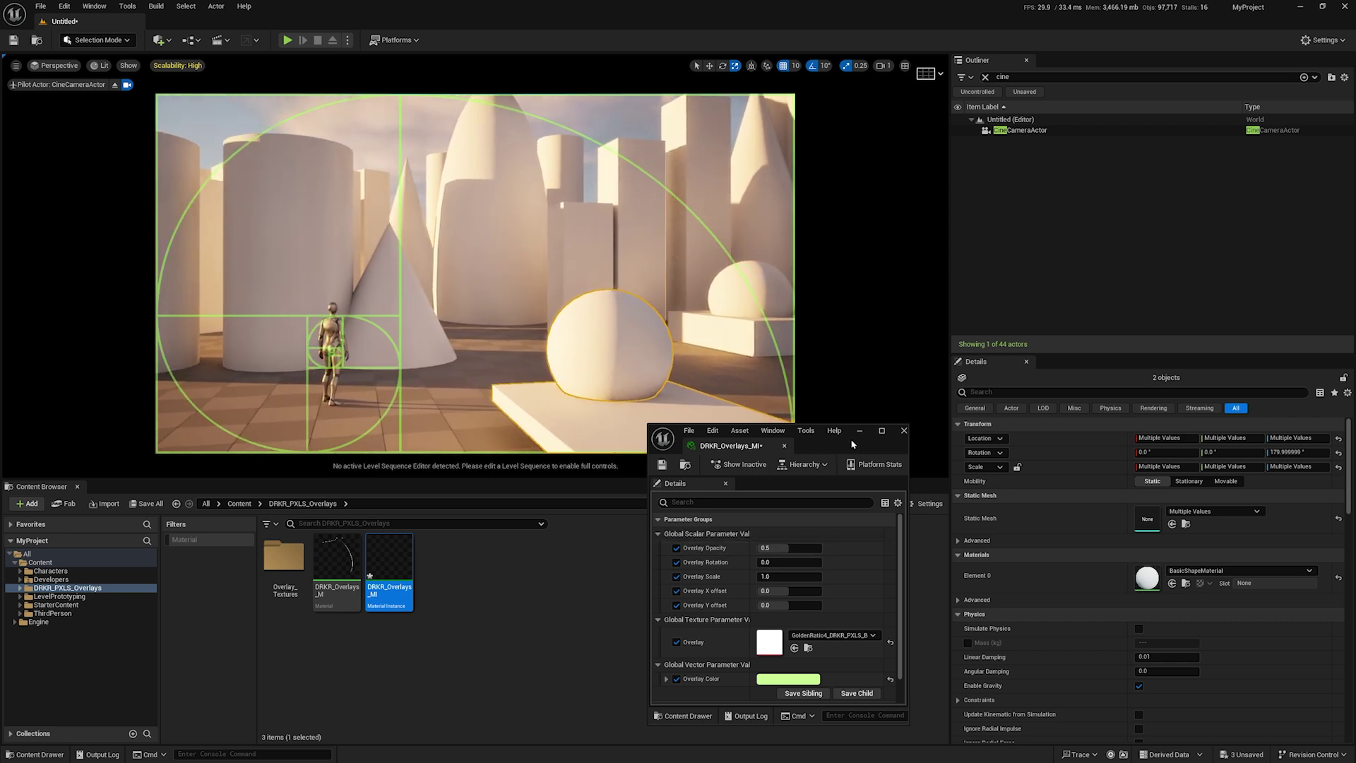
# Step: Try a lower Overlay Opacity and different X and Y offsets, reset both offsets and return the opacity to 0.5
pyautogui.moveTo(851, 443); pyautogui.dragTo(1075, 197)
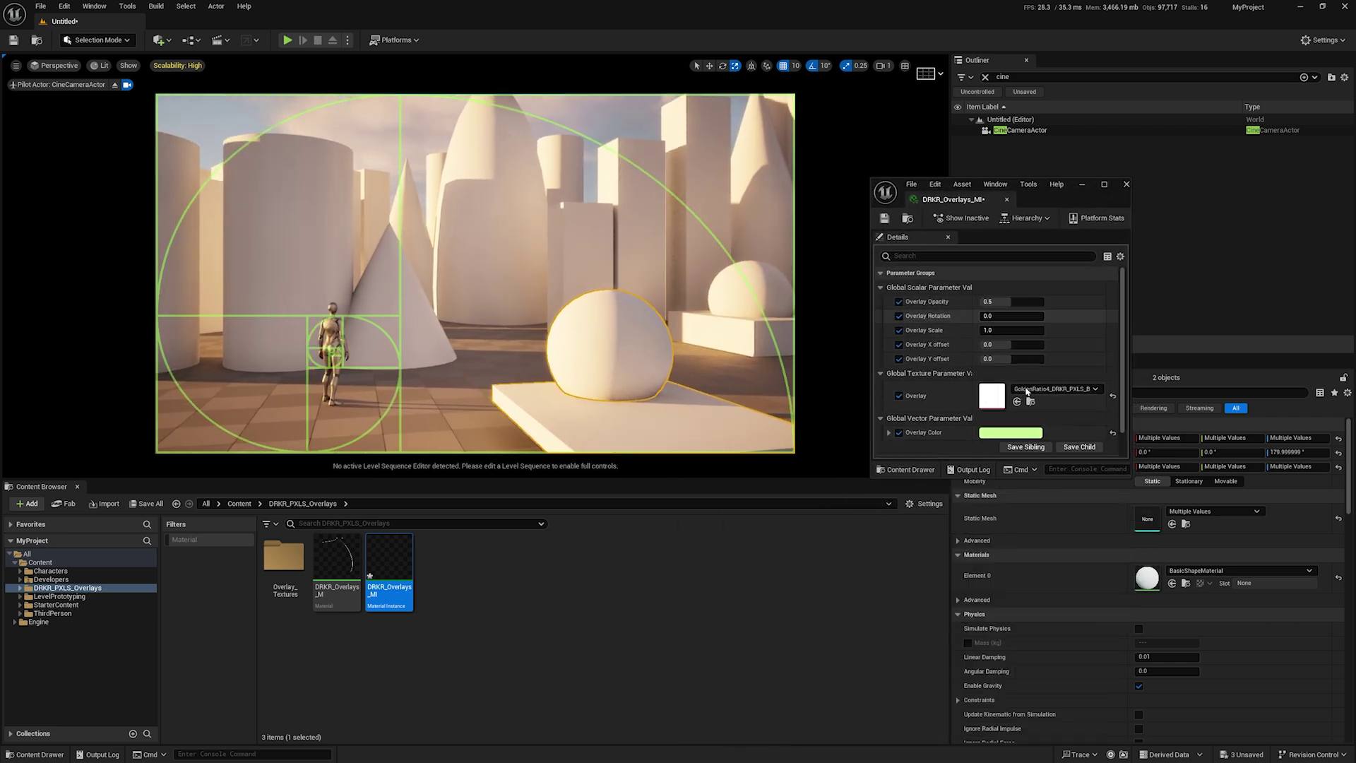
pyautogui.moveTo(1004, 309)
pyautogui.mouseDown()
pyautogui.moveTo(980, 302)
pyautogui.moveTo(1044, 301)
pyautogui.moveTo(980, 315)
pyautogui.mouseUp()
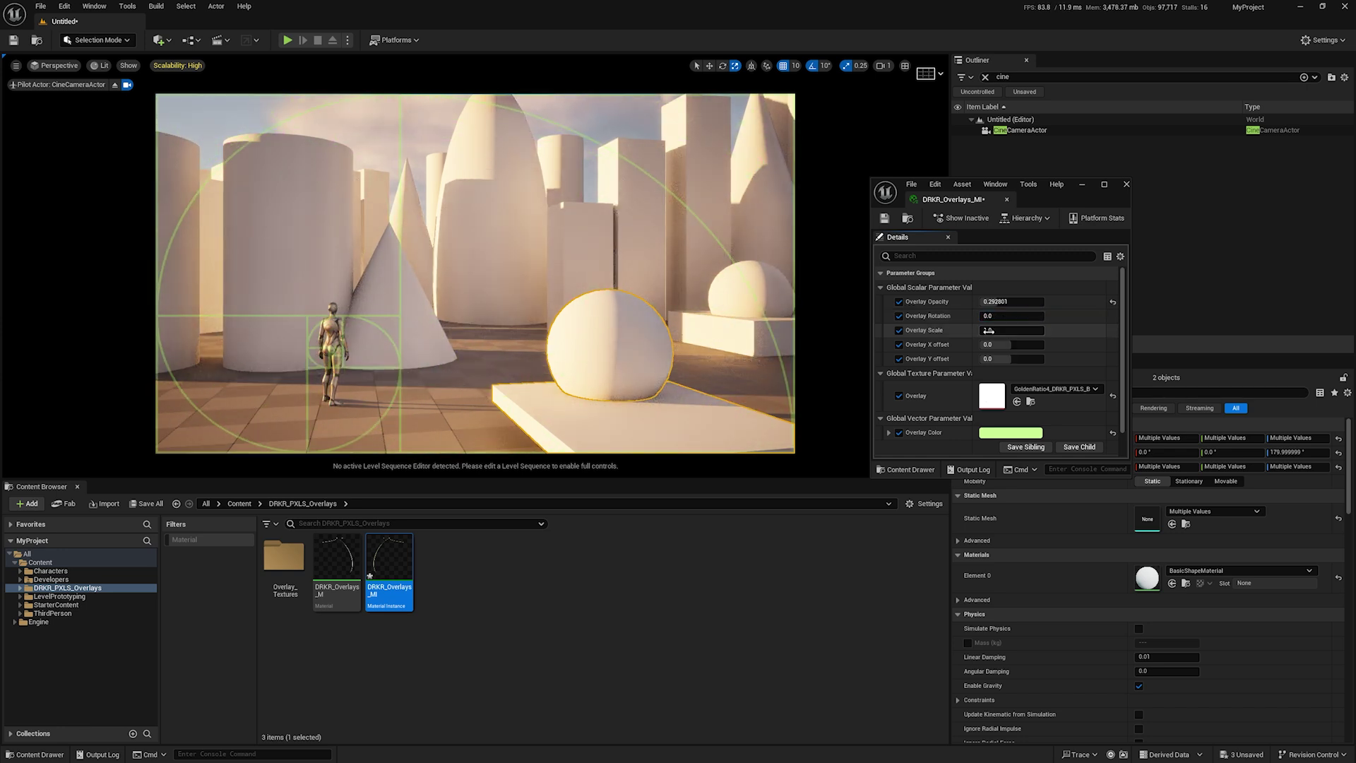
pyautogui.moveTo(988, 329)
pyautogui.mouseDown()
pyautogui.moveTo(1018, 330)
pyautogui.moveTo(988, 330)
pyautogui.mouseUp()
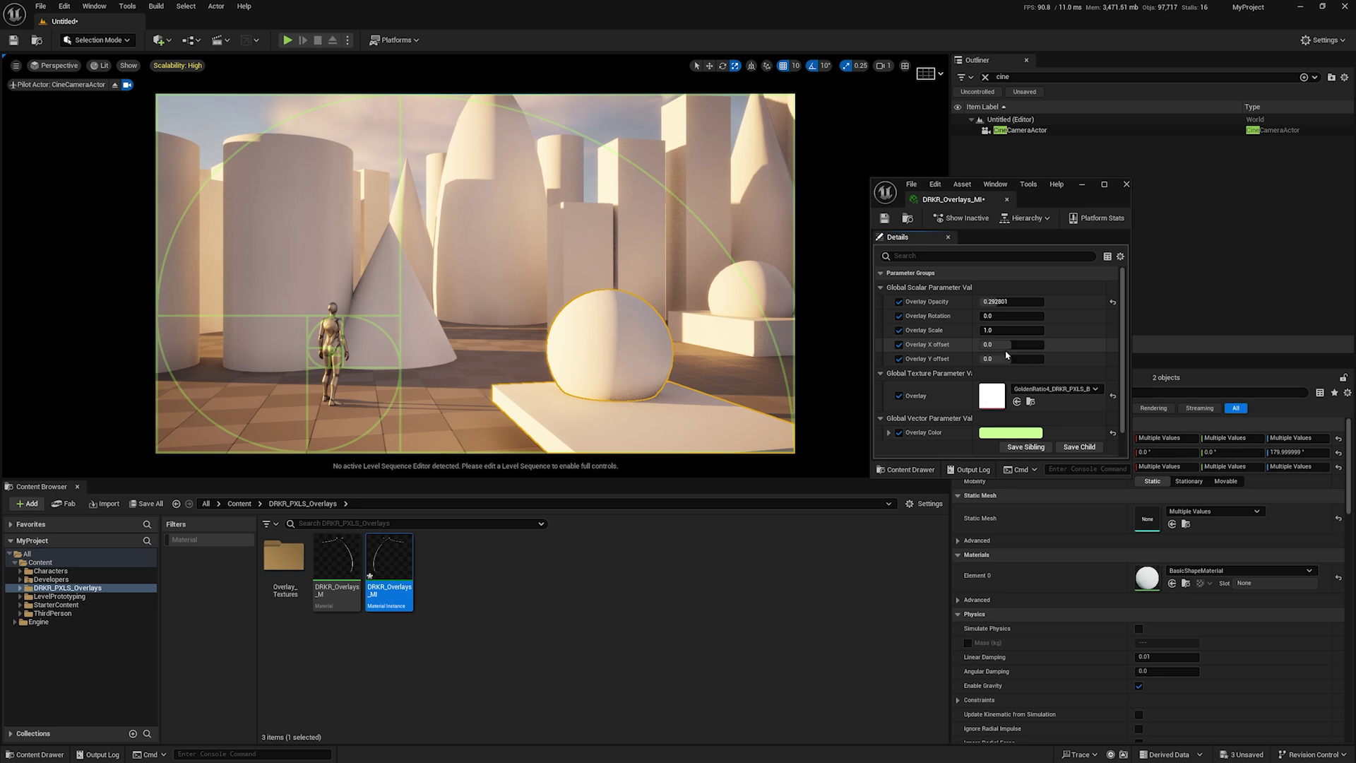
pyautogui.moveTo(1005, 344)
pyautogui.mouseDown()
pyautogui.moveTo(987, 344)
pyautogui.moveTo(1024, 360)
pyautogui.mouseUp()
pyautogui.click(1012, 344)
pyautogui.click(1113, 345)
pyautogui.click(1113, 358)
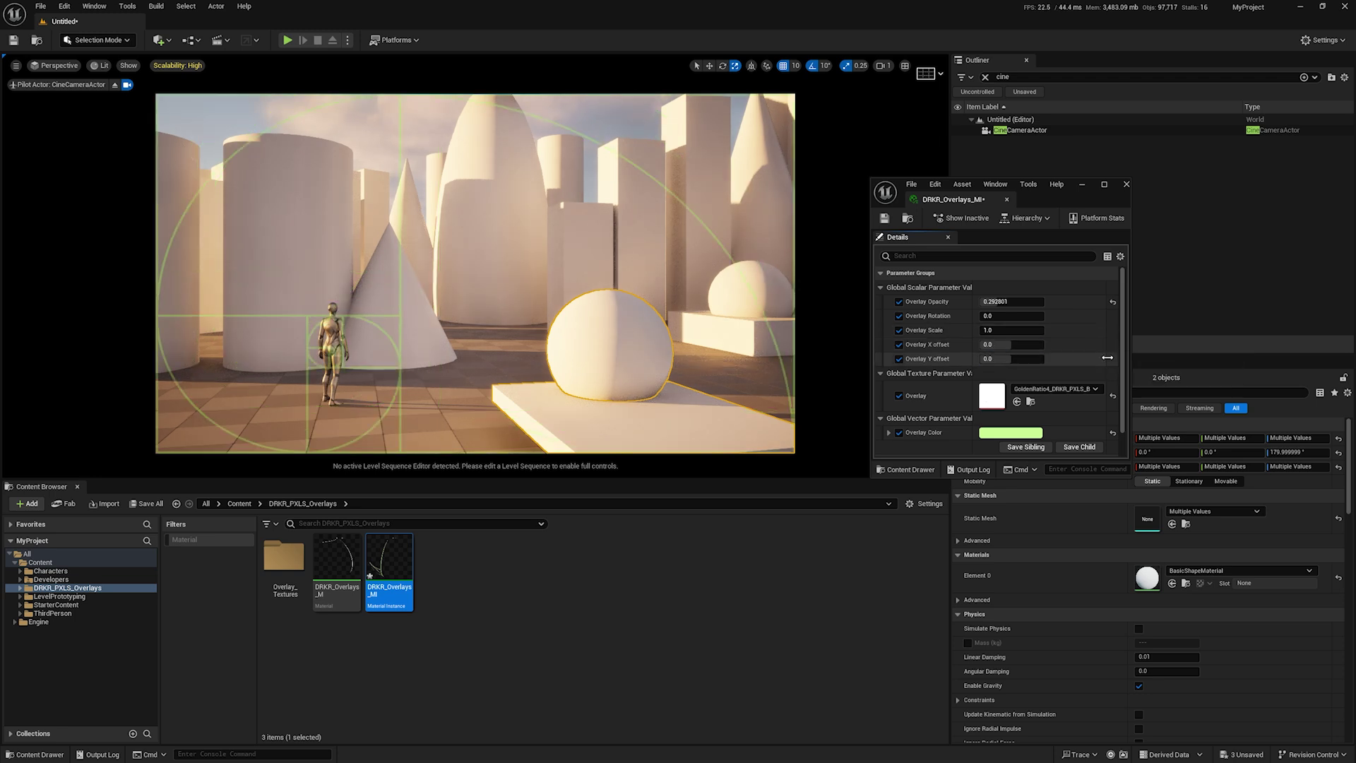
pyautogui.click(1011, 302)
pyautogui.write('.5')
pyautogui.press('Return')
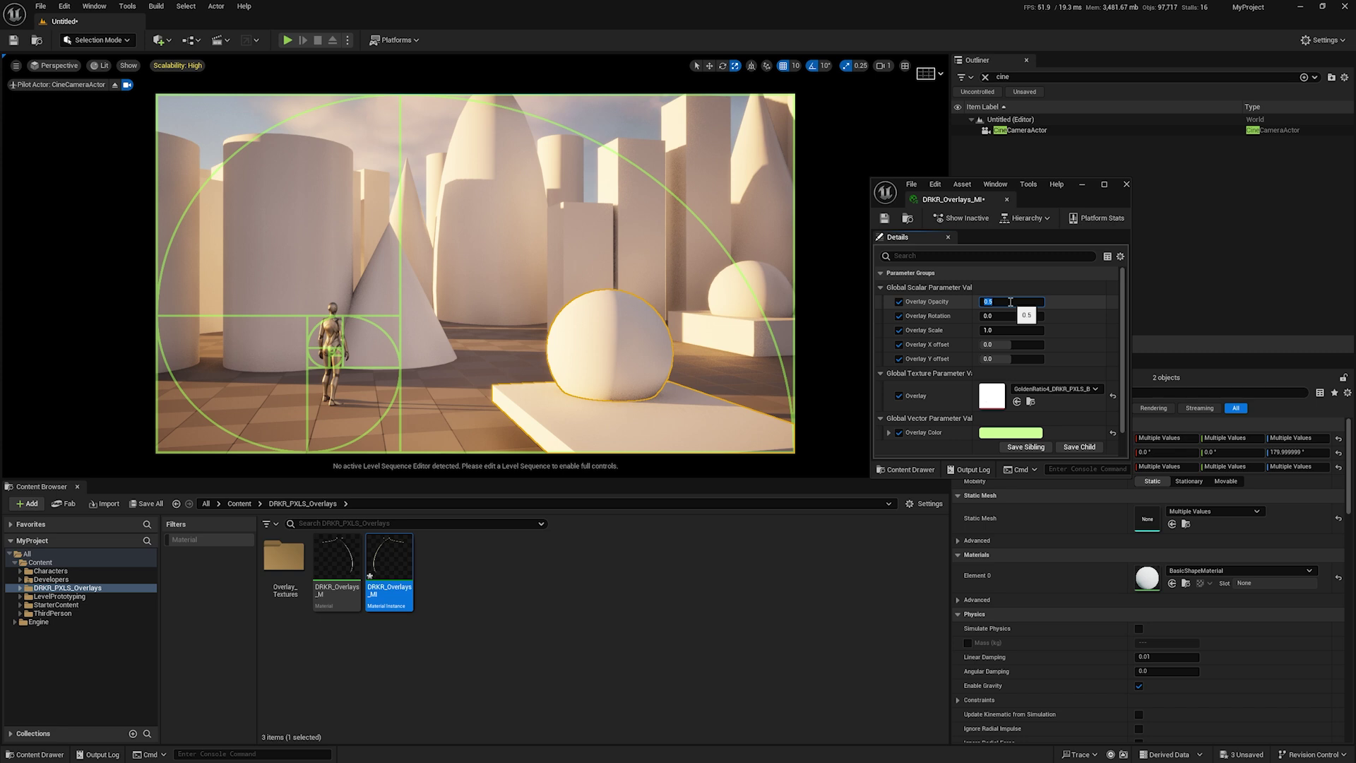
# Step: Set the Overlay texture to HorizontalLines_DRKR_PXLS_B
pyautogui.click(1097, 390)
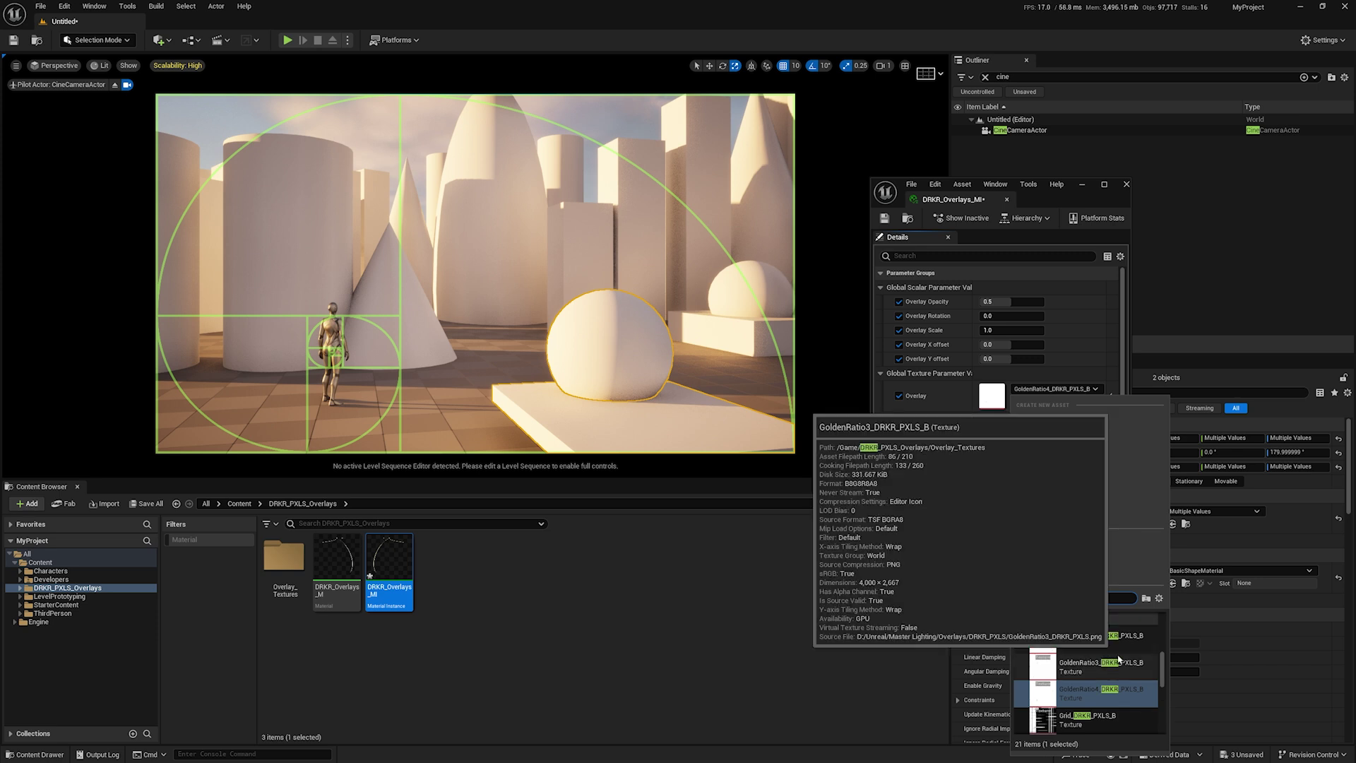
pyautogui.scroll(-3, 1106, 682)
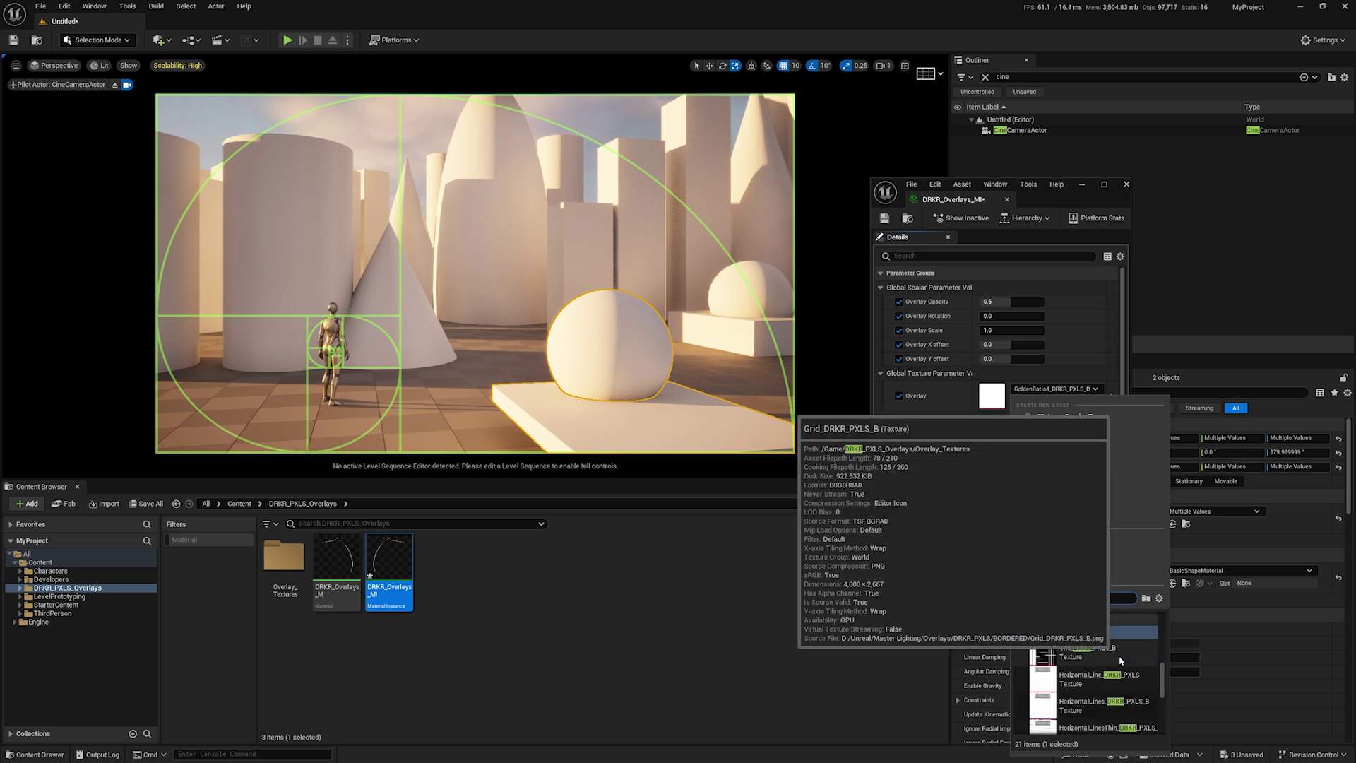
pyautogui.click(1096, 699)
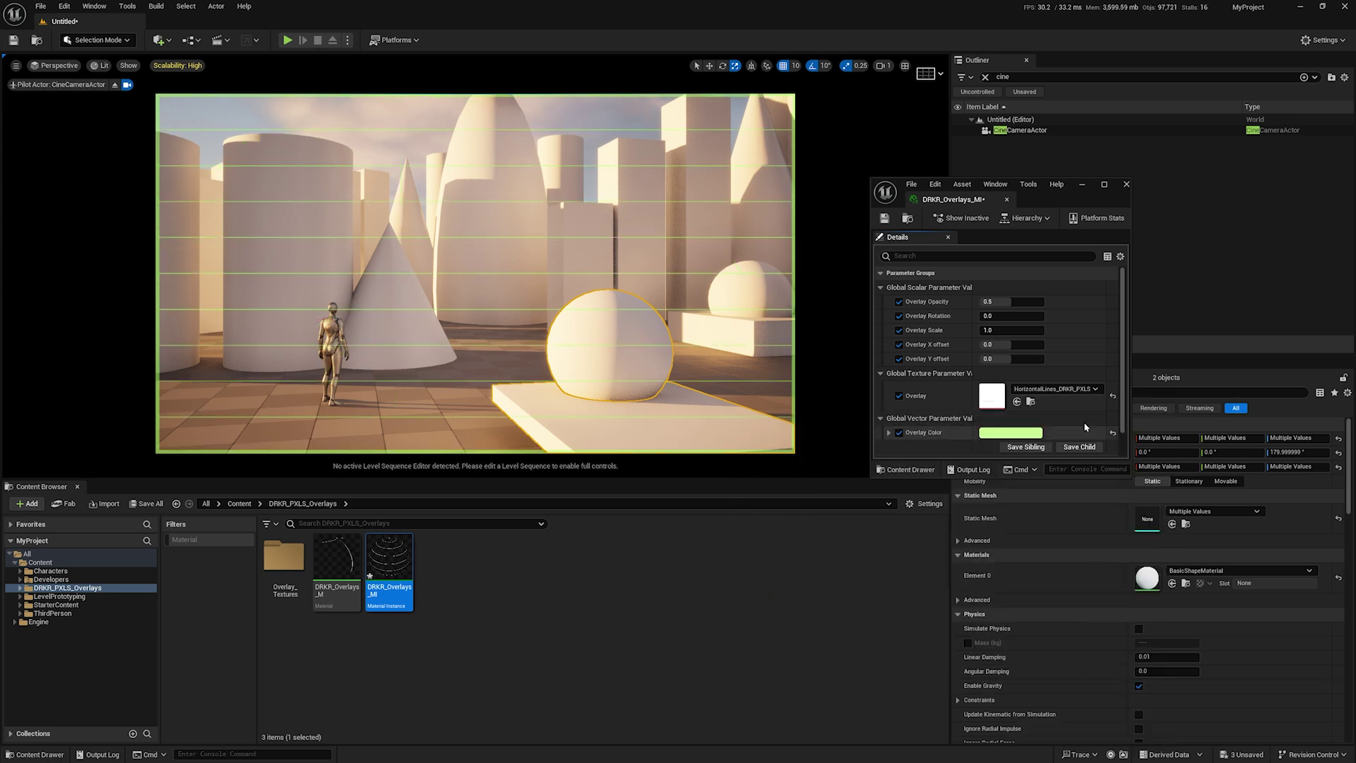
# Step: Filter the overlay textures for "drkr" and set the Overlay to Triangle1_DRKR_PXLS_B
pyautogui.click(1088, 391)
pyautogui.scroll(-5, 1131, 660)
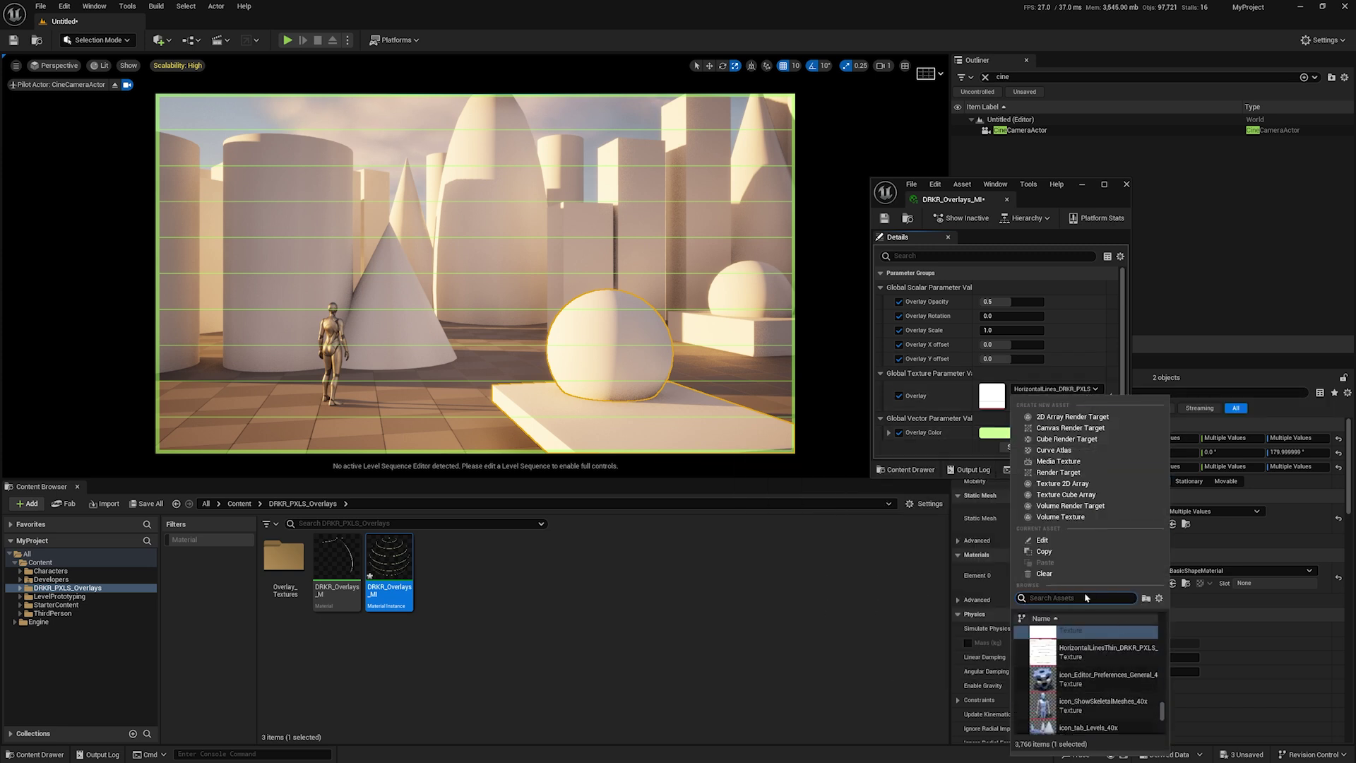
pyautogui.write('drkr')
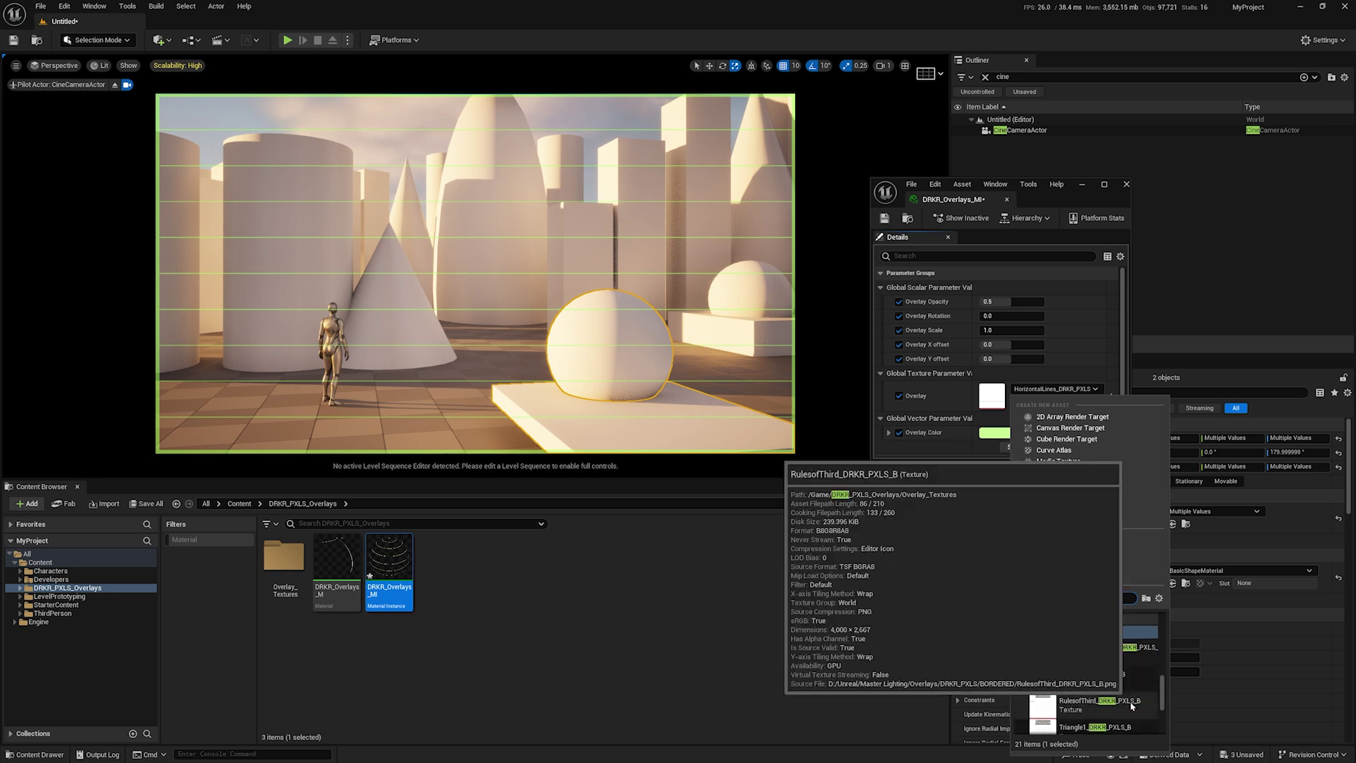
pyautogui.scroll(-1, 1102, 709)
pyautogui.click(1081, 713)
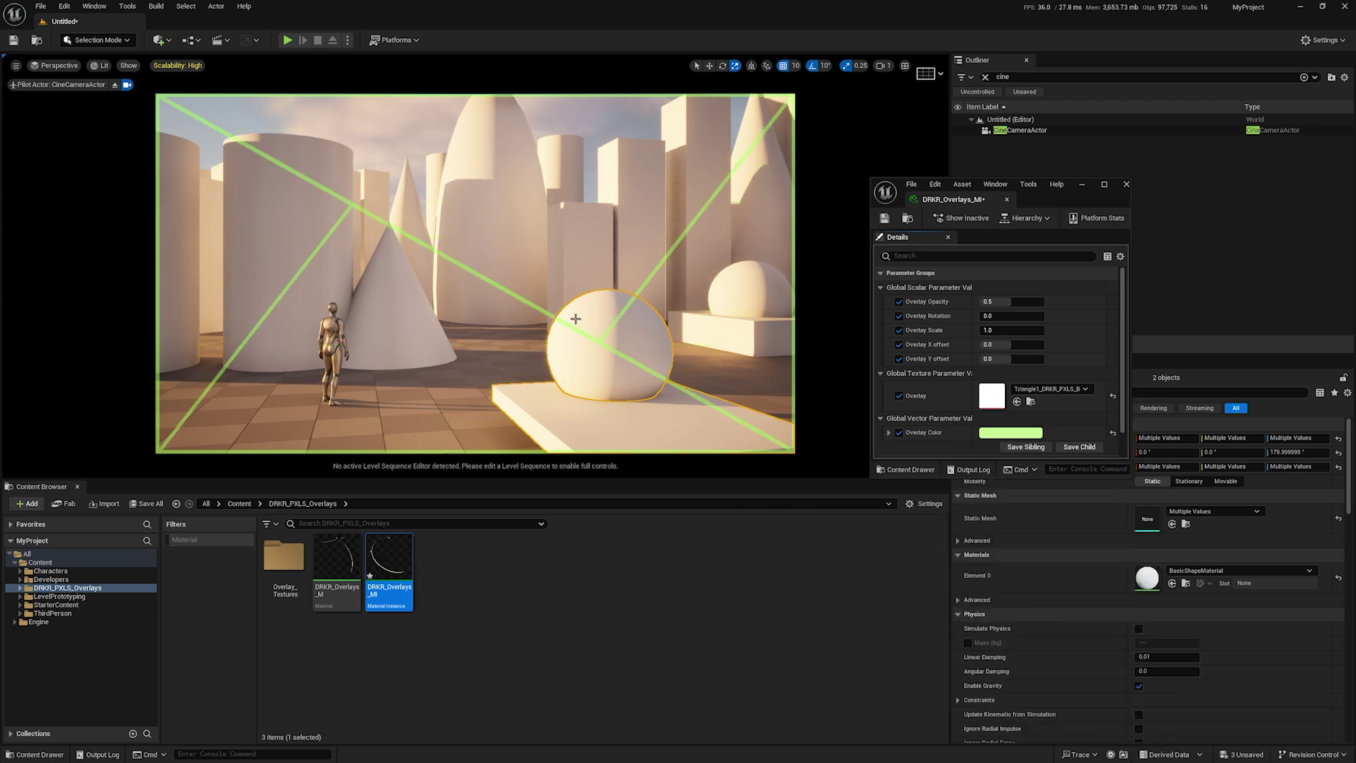
# Step: Select the piloted camera, reframe the shot so the cone's tip and the sphere meet the triangle overlay's intersections, and move the material window aside
pyautogui.click(60, 85)
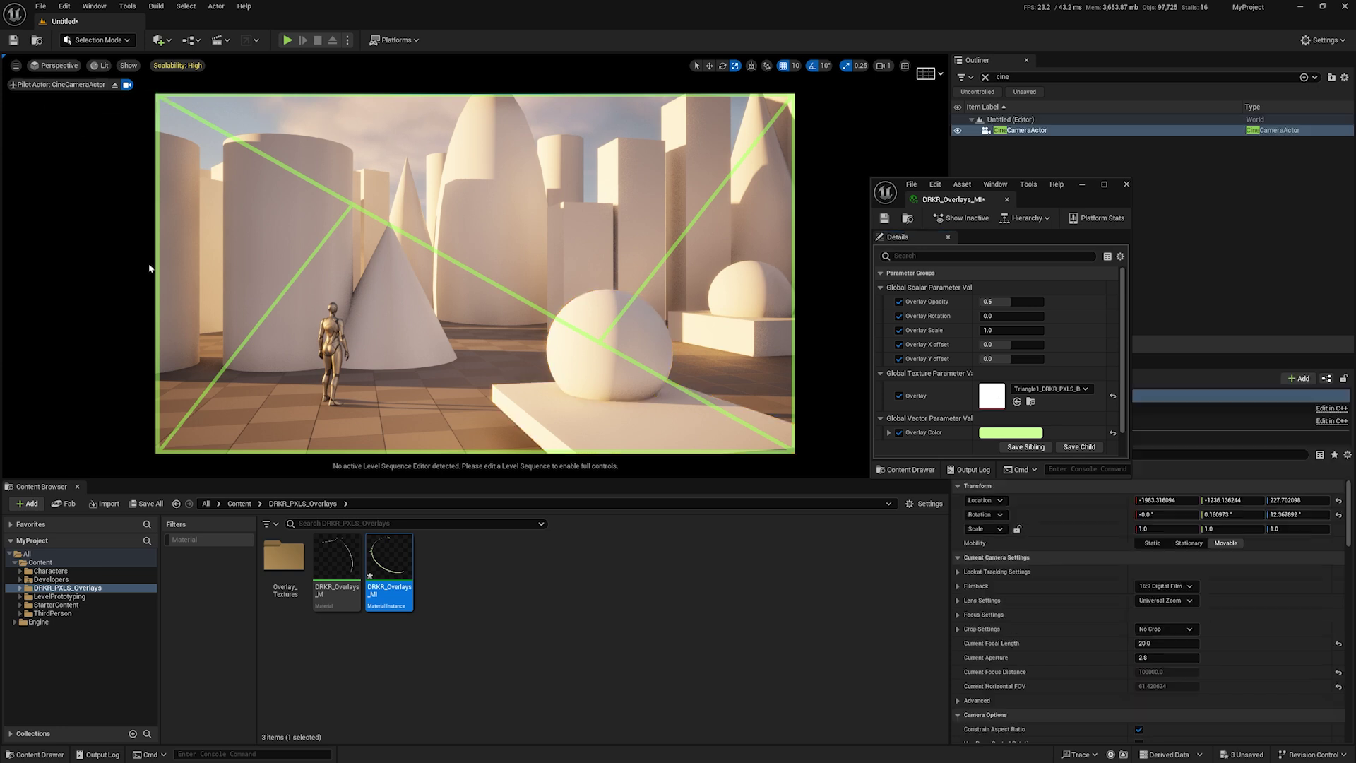
pyautogui.moveTo(171, 262); pyautogui.dragTo(43, 132, button='right')
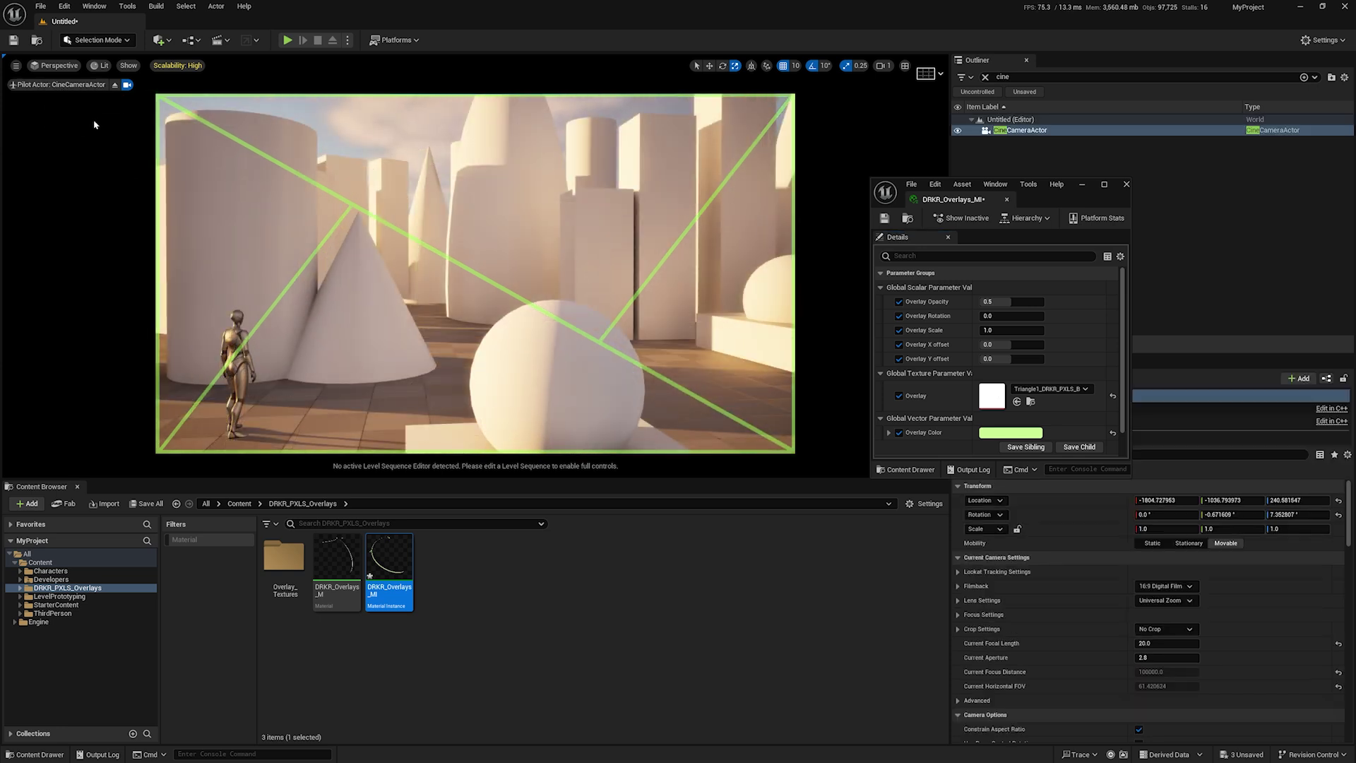
pyautogui.moveTo(125, 135); pyautogui.dragTo(126, 135, button='right')
pyautogui.moveTo(673, 280); pyautogui.dragTo(691, 247, button='right')
pyautogui.moveTo(1055, 204); pyautogui.dragTo(1154, 339)
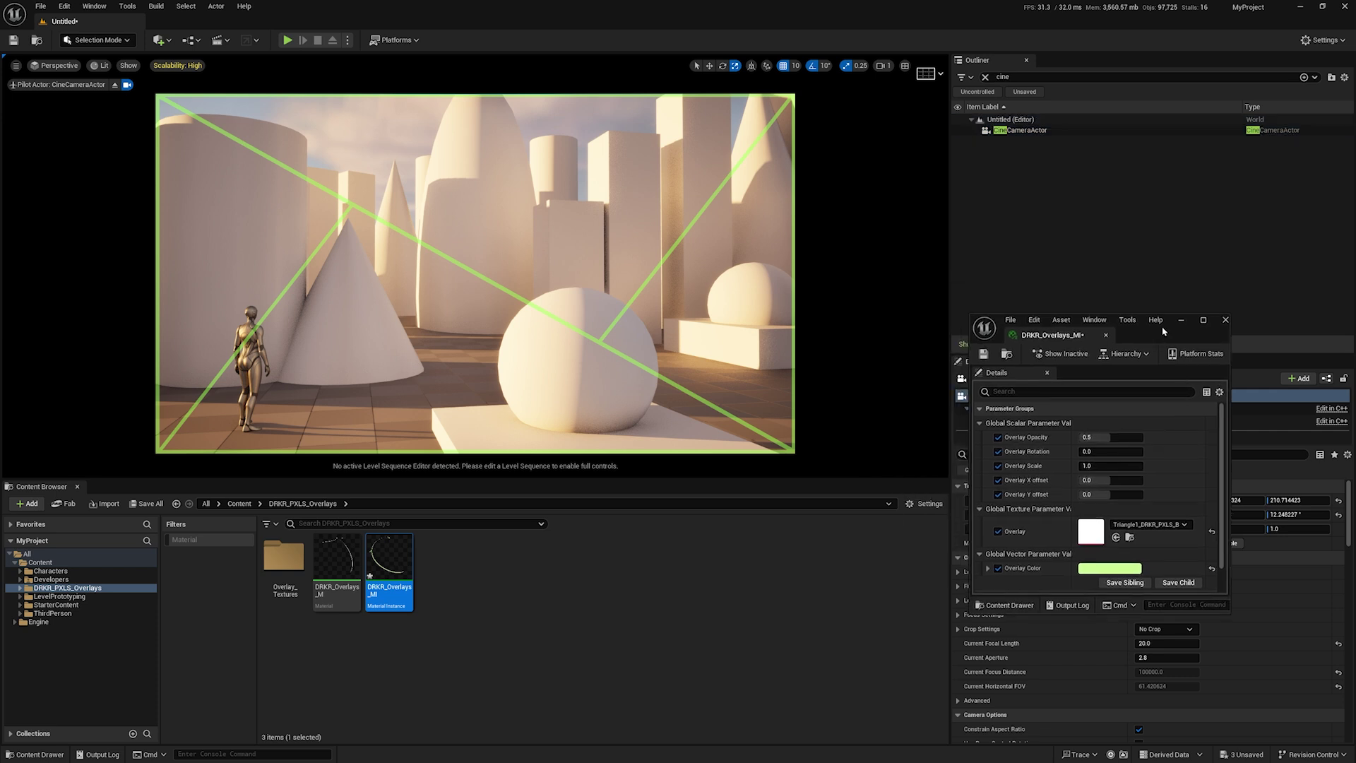
# Step: Try the viewport's built-in Grid (3x3), Grid (2x2) and Crosshair composition overlays, choose Rabatment and move the material window out of the way
pyautogui.click(941, 76)
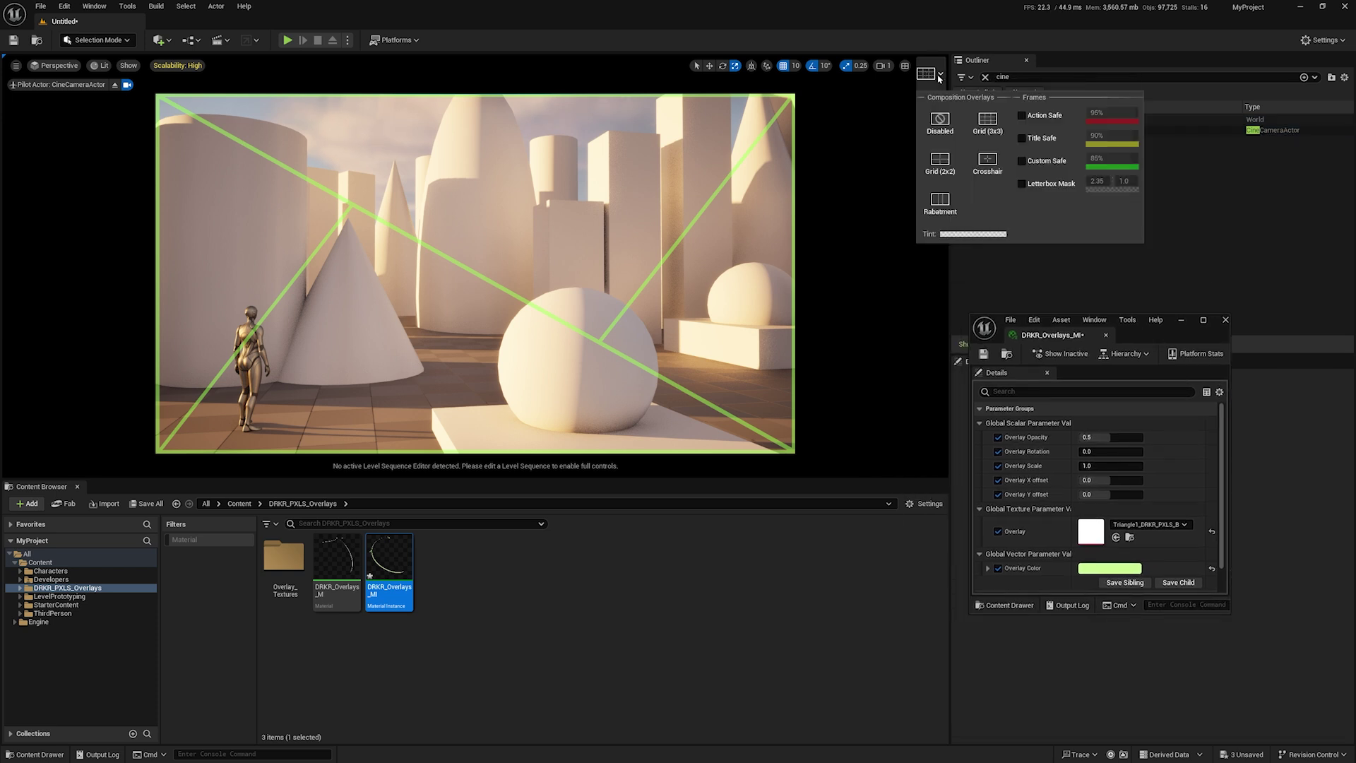
pyautogui.click(988, 126)
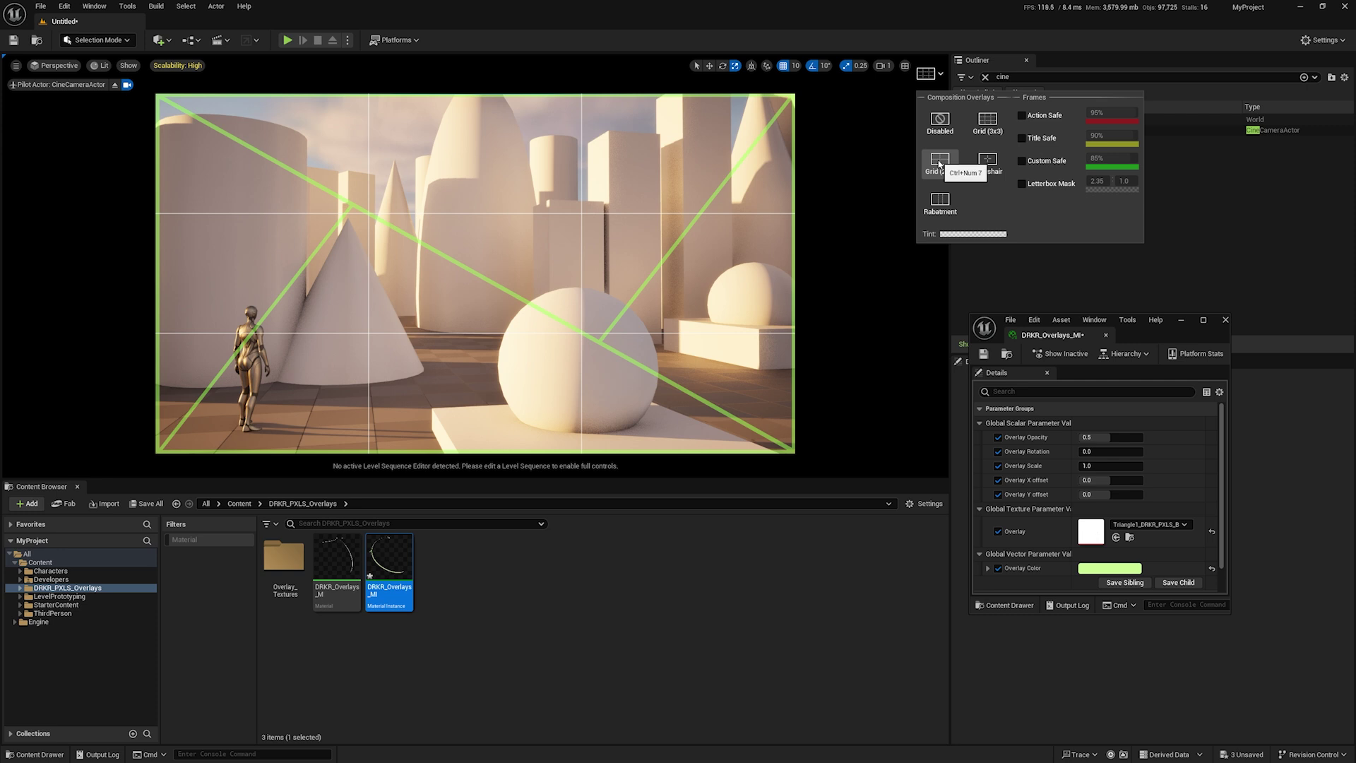
pyautogui.click(939, 163)
pyautogui.click(982, 173)
pyautogui.click(940, 201)
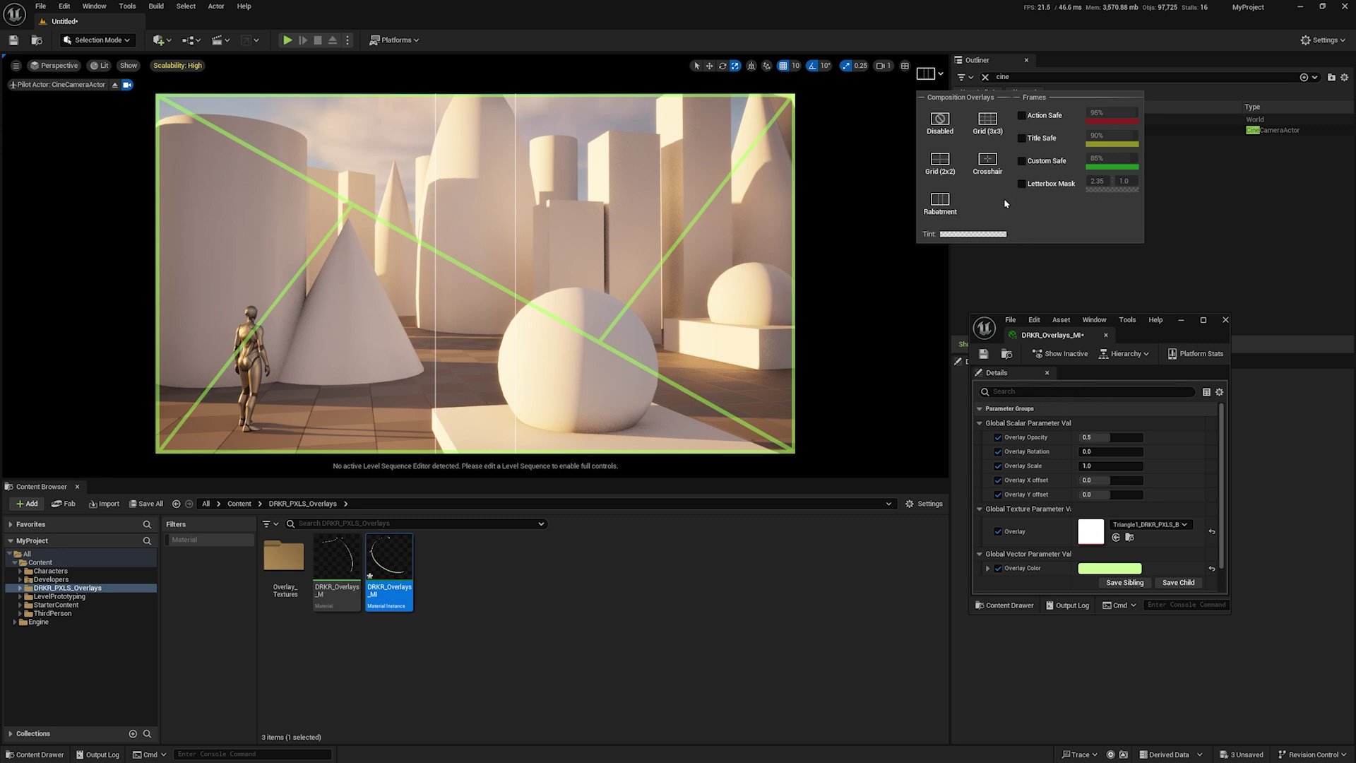
pyautogui.click(1059, 73)
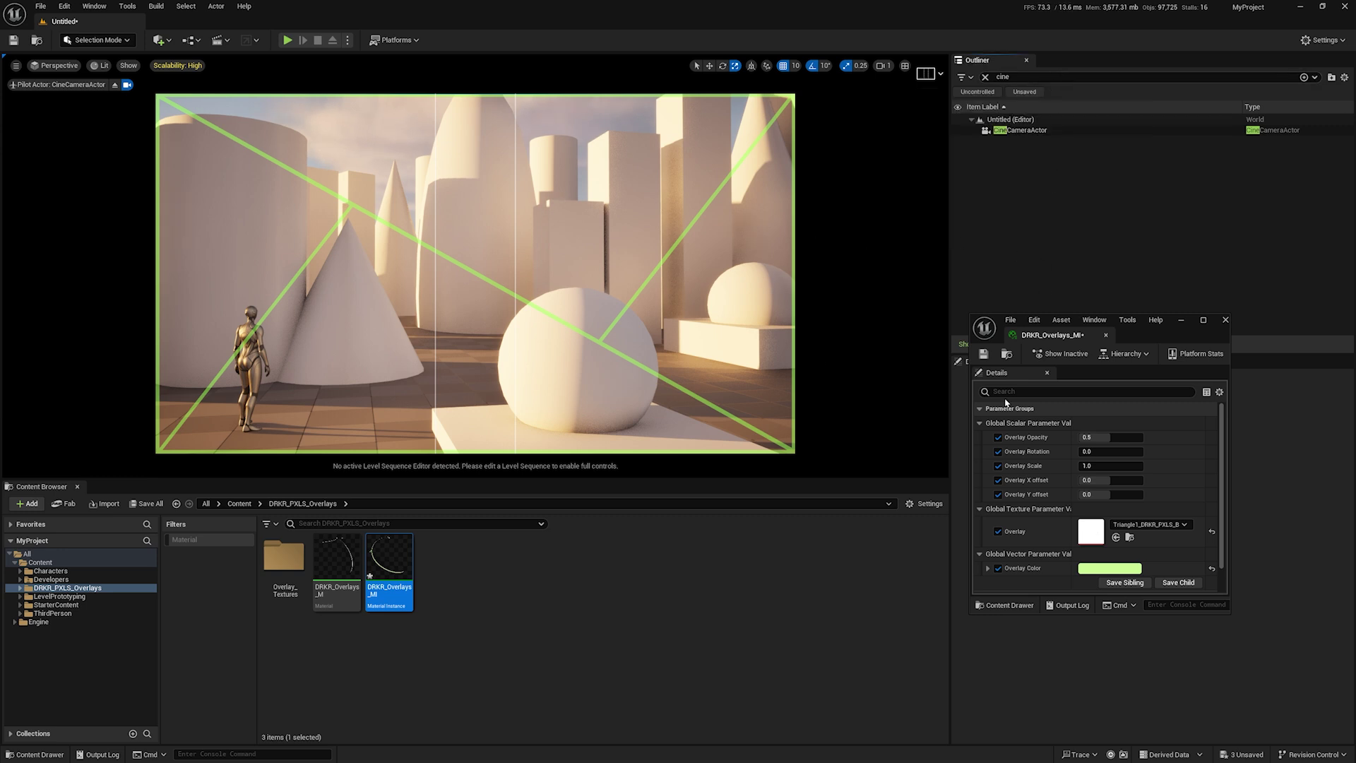
pyautogui.moveTo(1137, 340); pyautogui.dragTo(1145, 414)
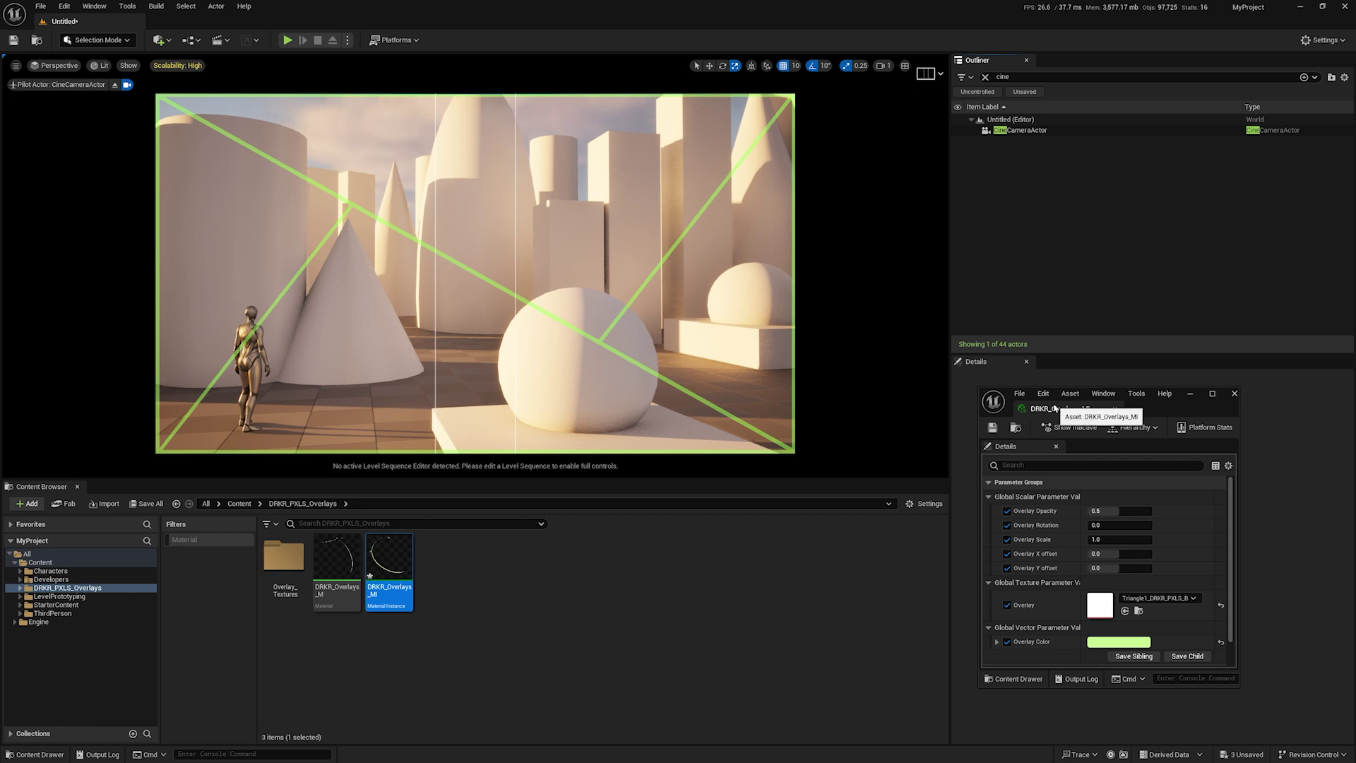